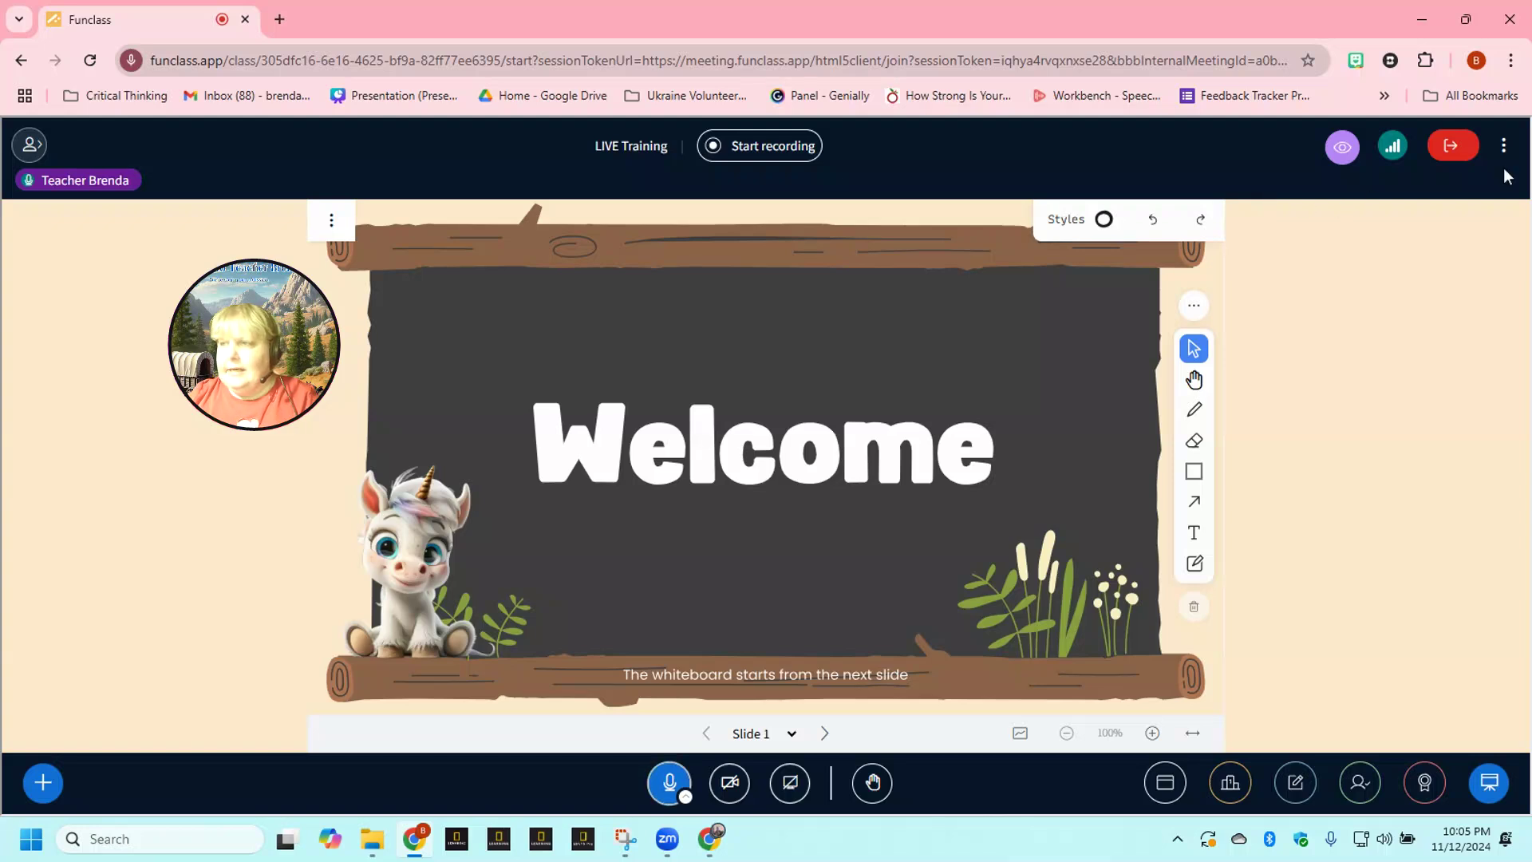
- Switch the Funclass live class view to Fullscreen Application mode from the ⋮ menu
left_click(1504, 146)
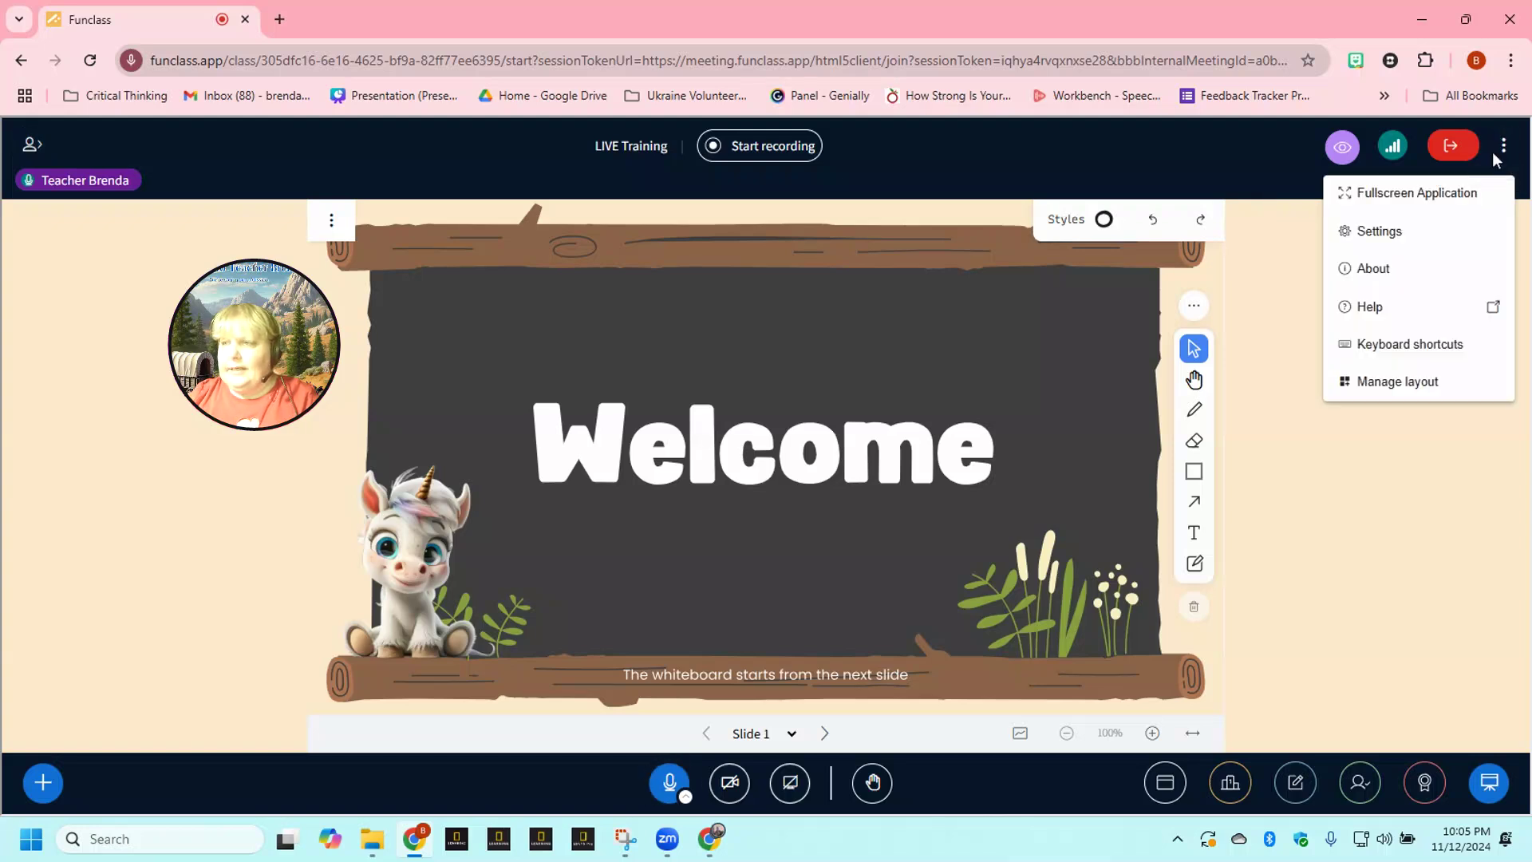
left_click(1433, 196)
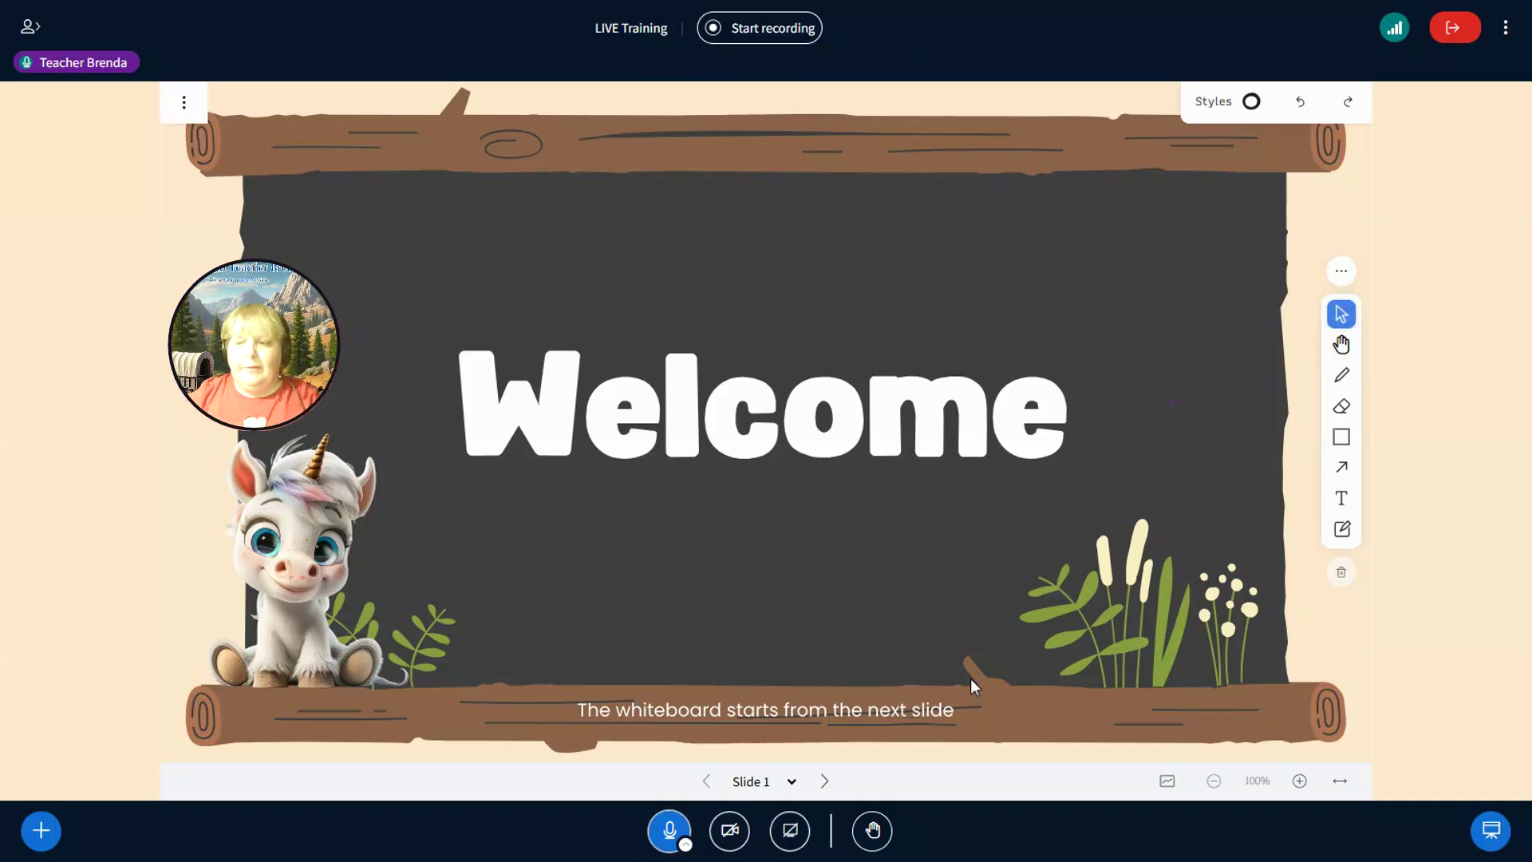
- Page forward from Slide 1 through the background slides to Slide 16's large white grid
left_click(824, 782)
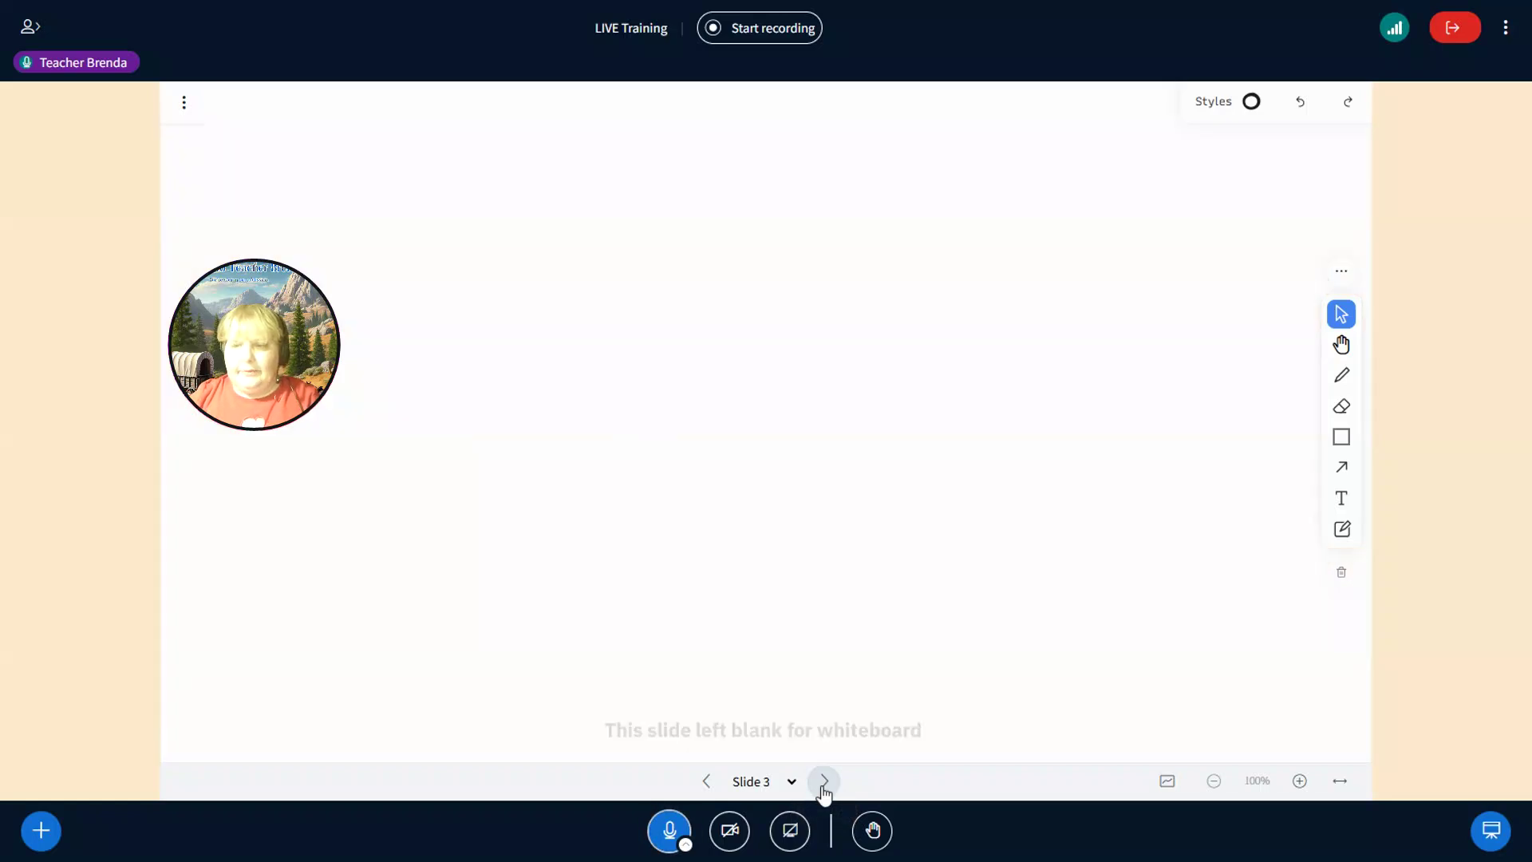
left_click(824, 782)
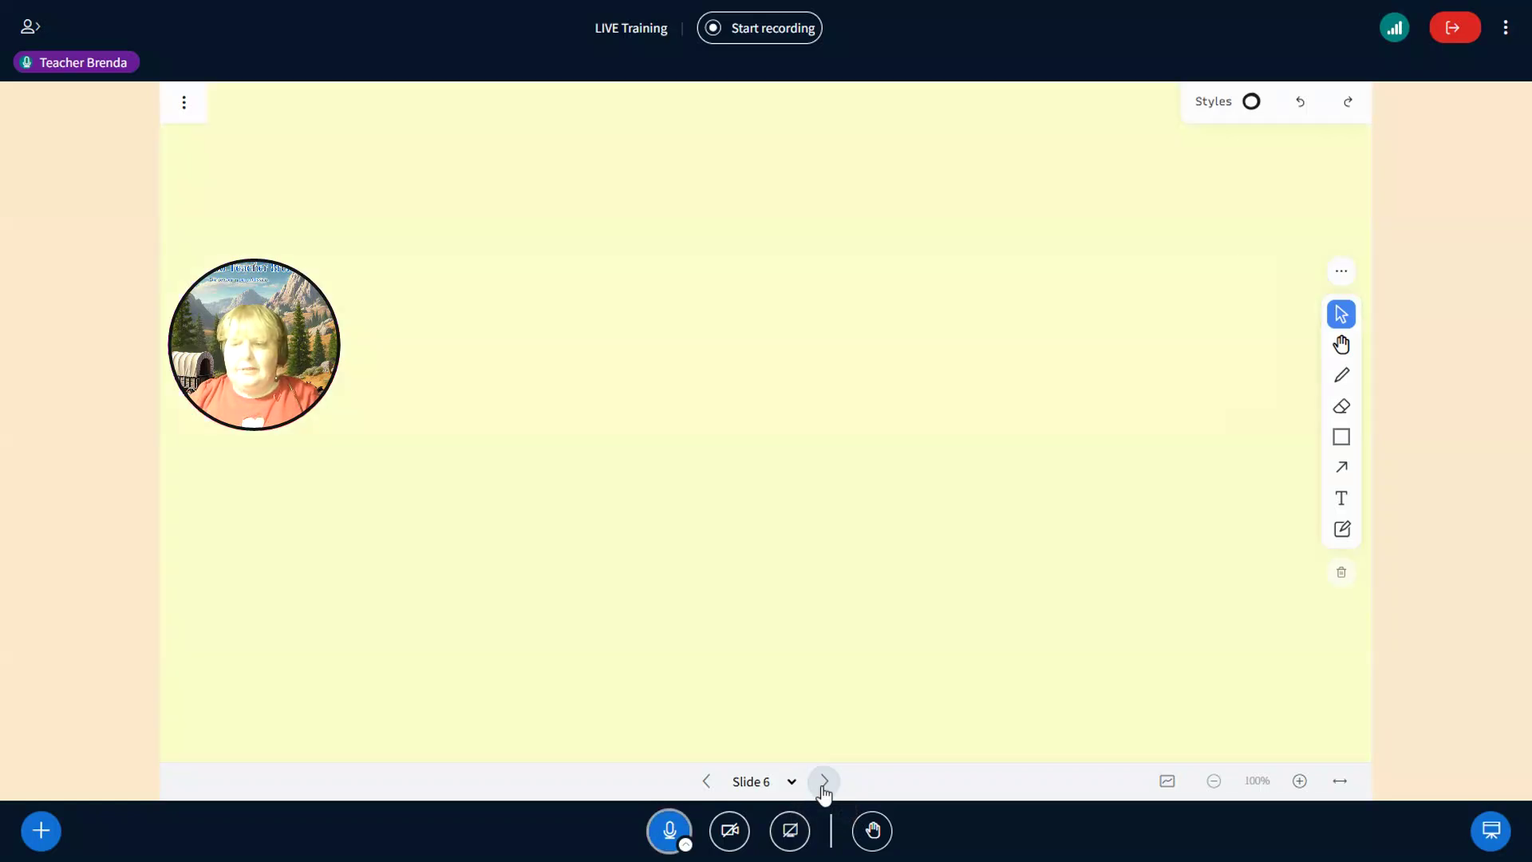
left_click(825, 782)
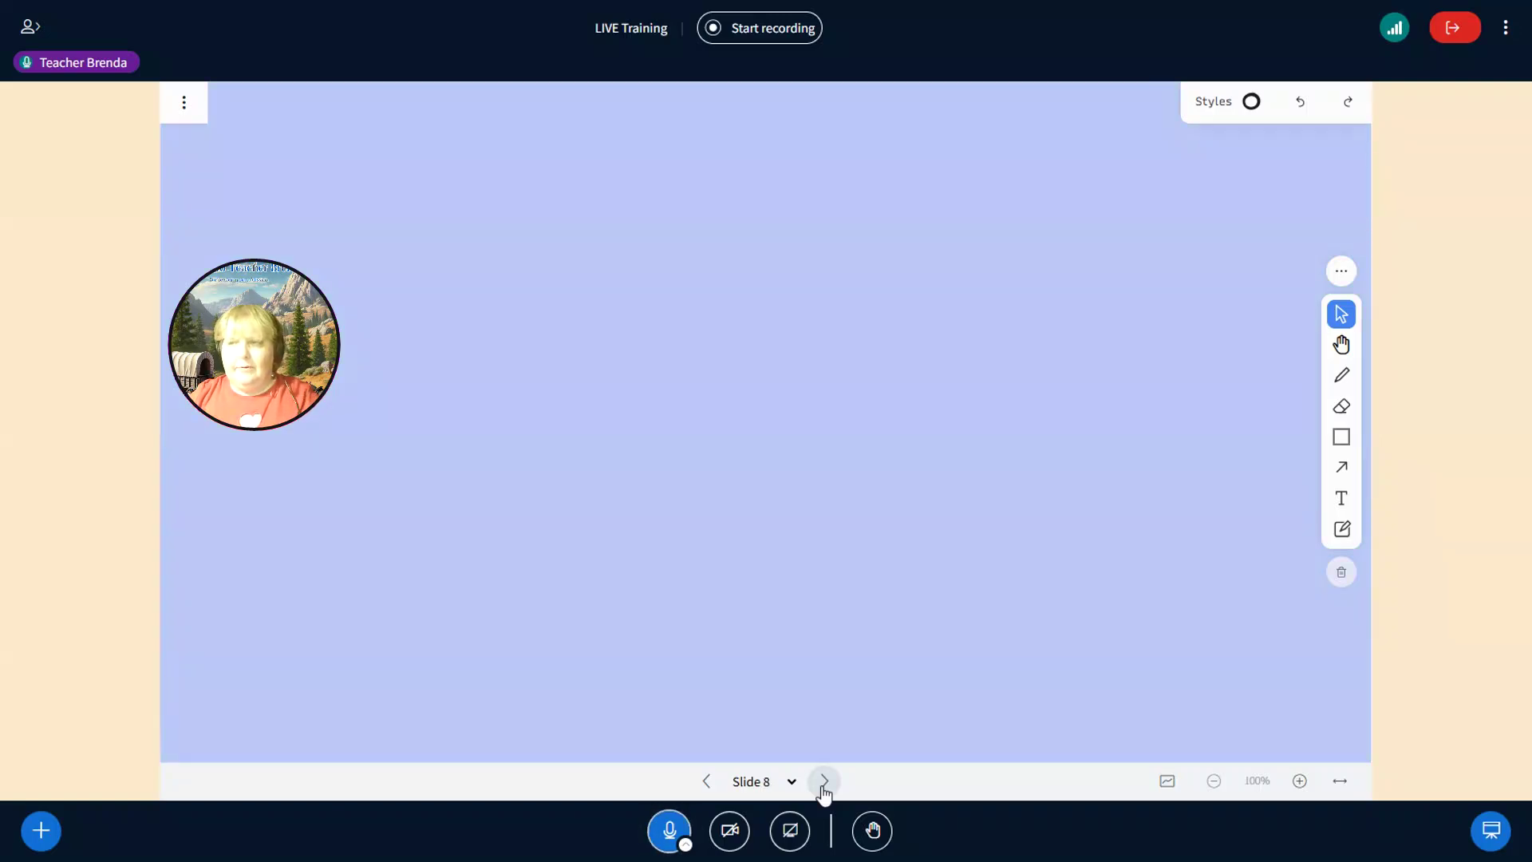
left_click(824, 782)
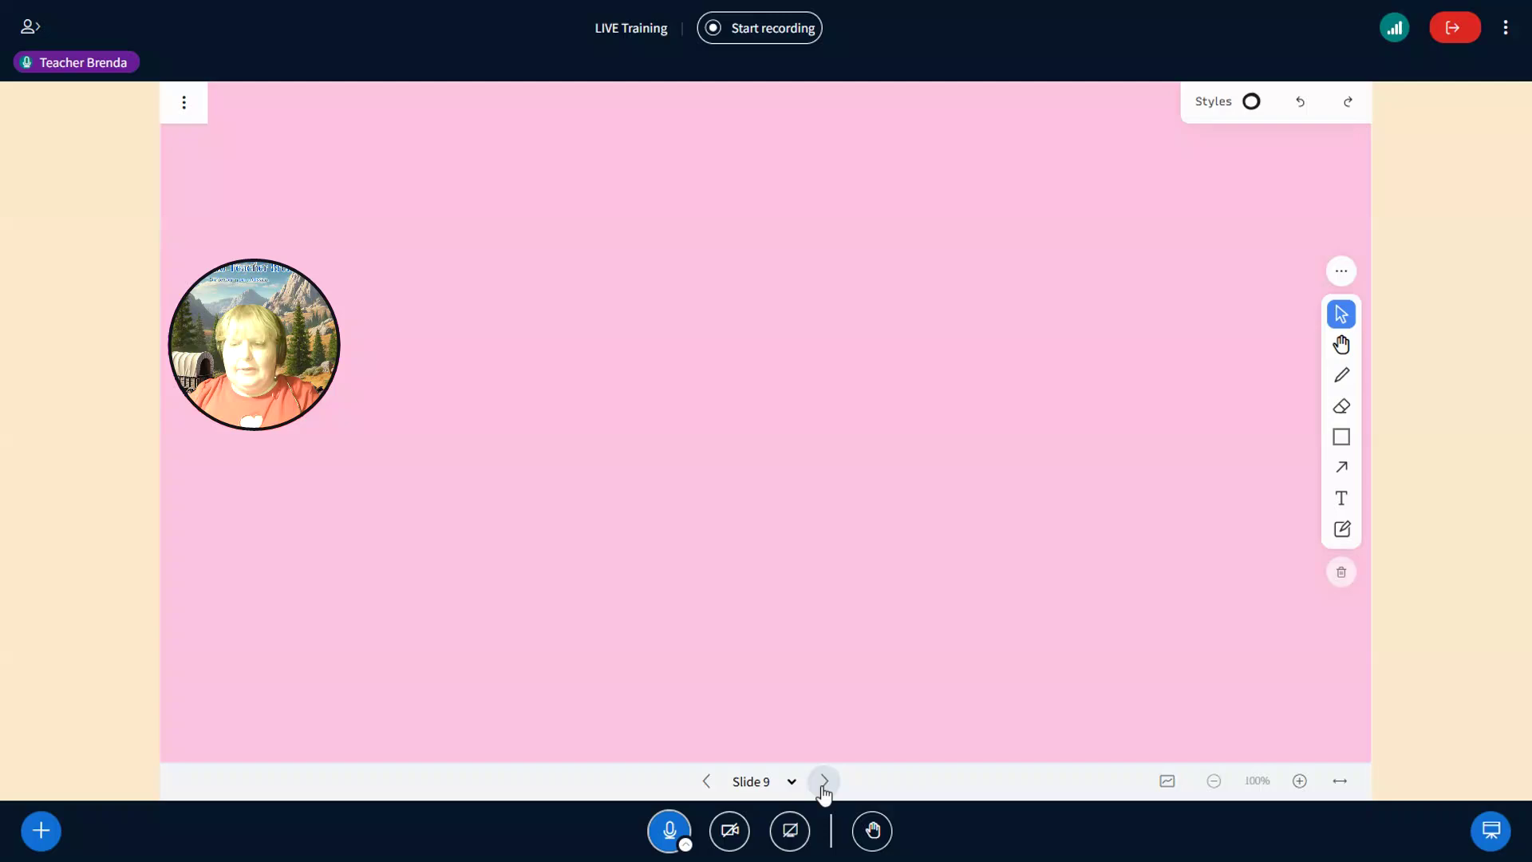
left_click(824, 782)
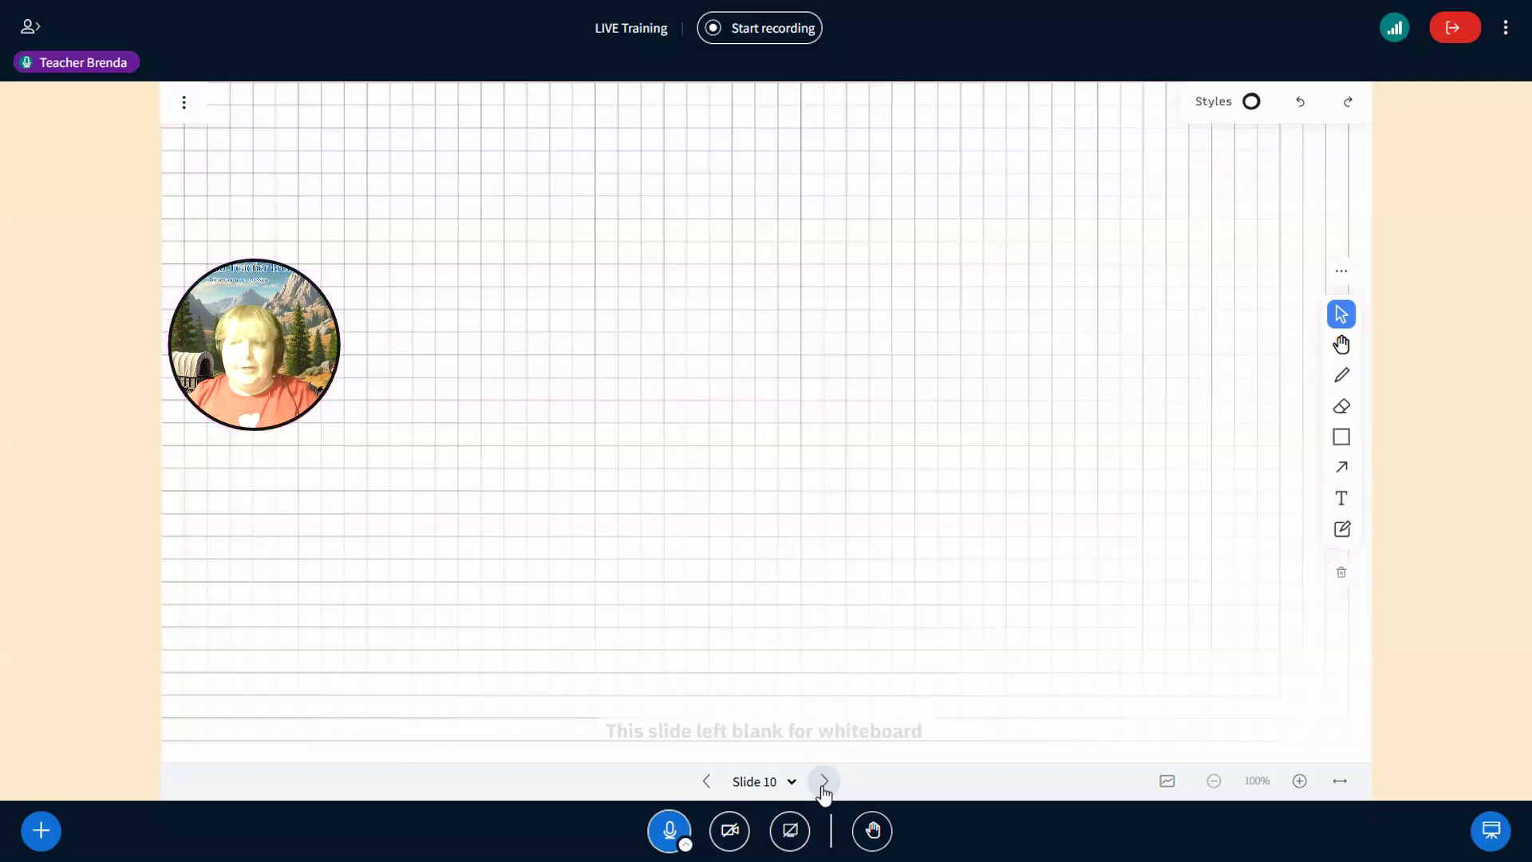
left_click(824, 782)
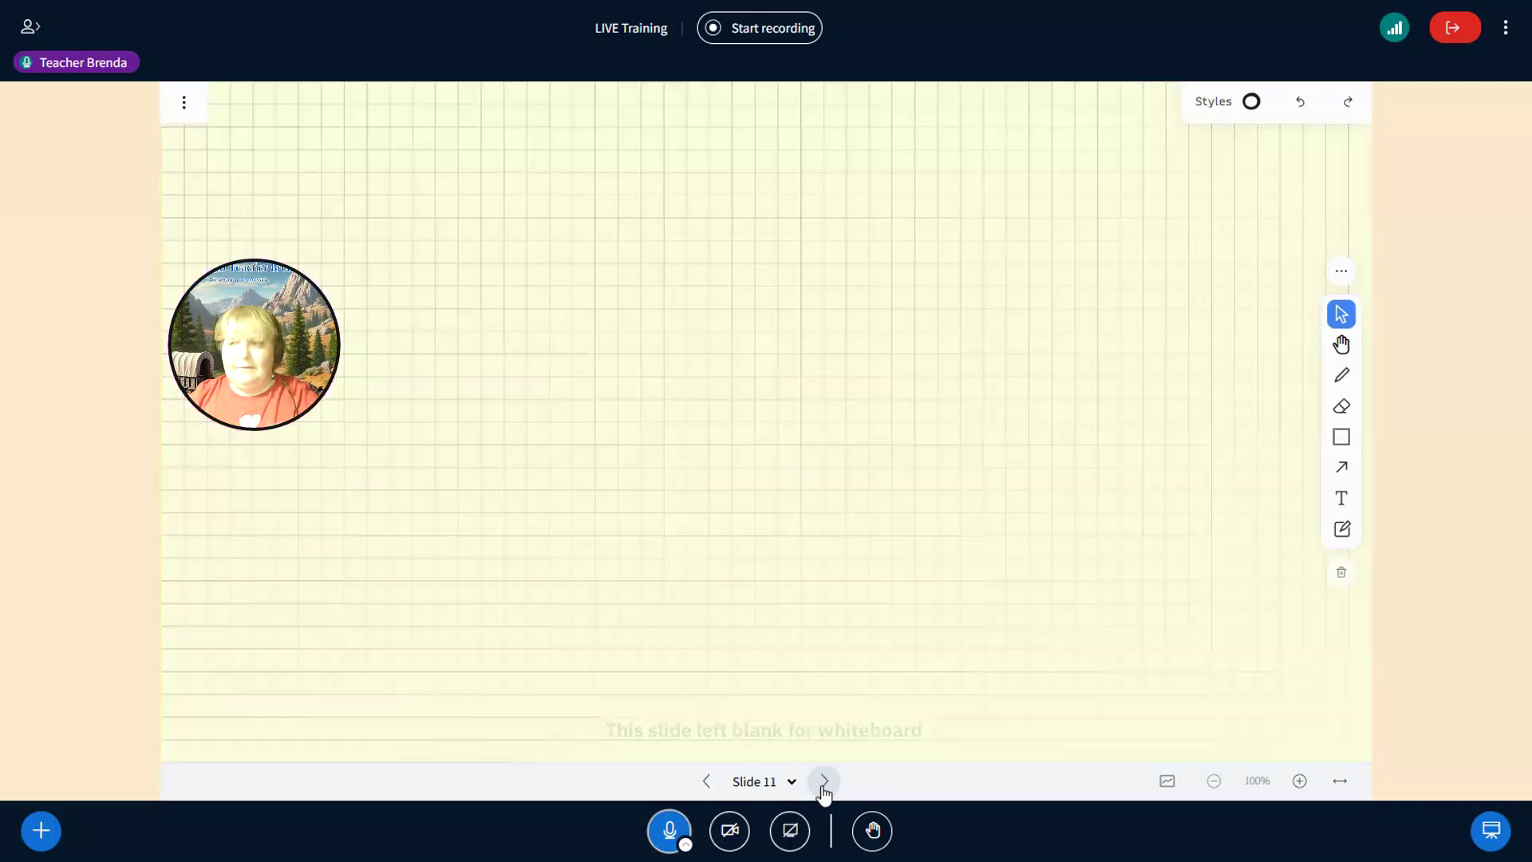
left_click(824, 782)
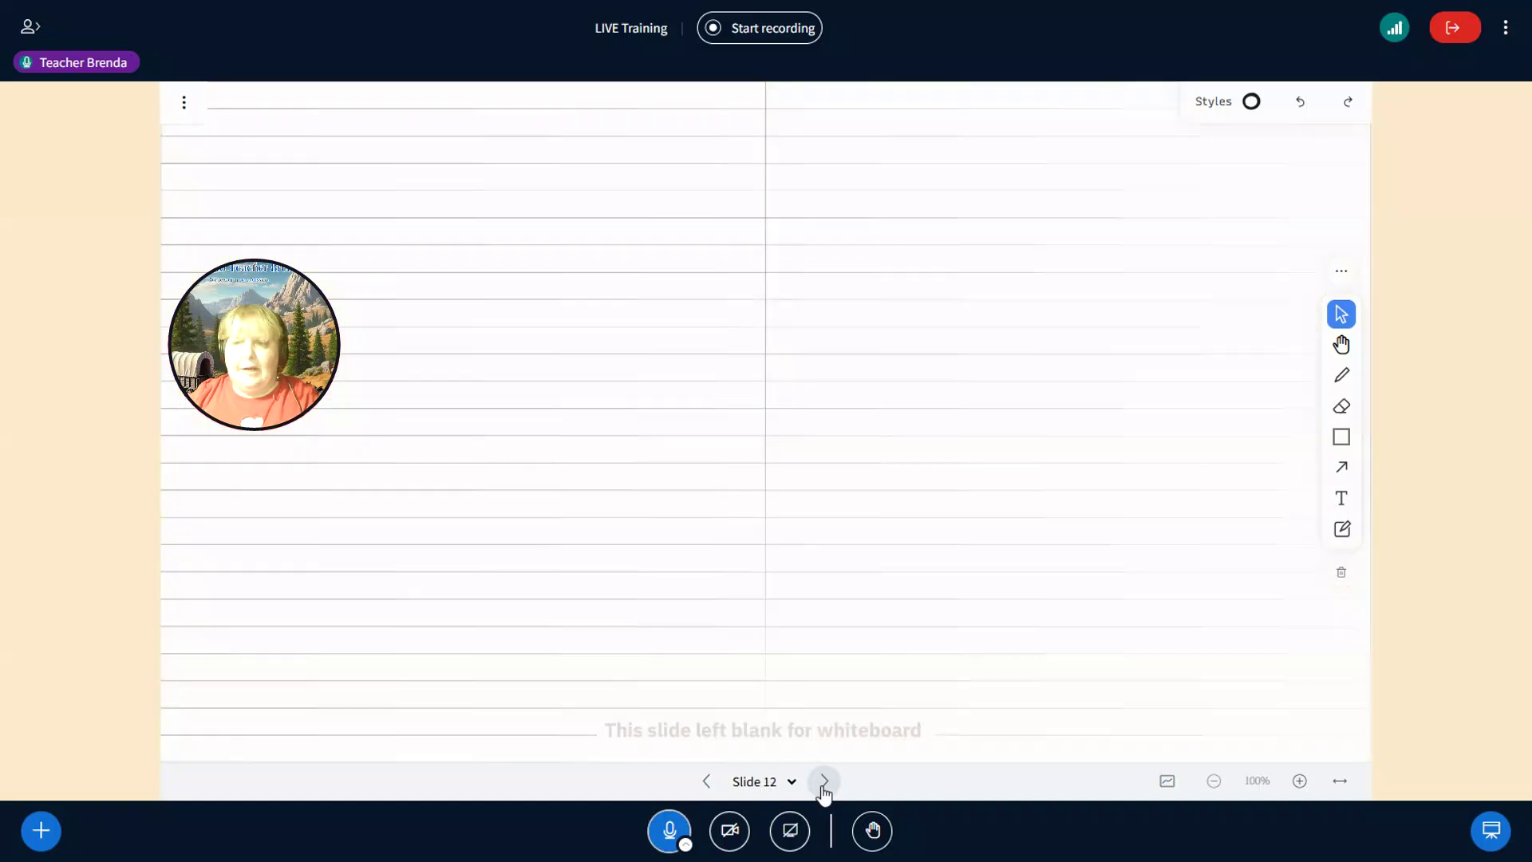
left_click(824, 782)
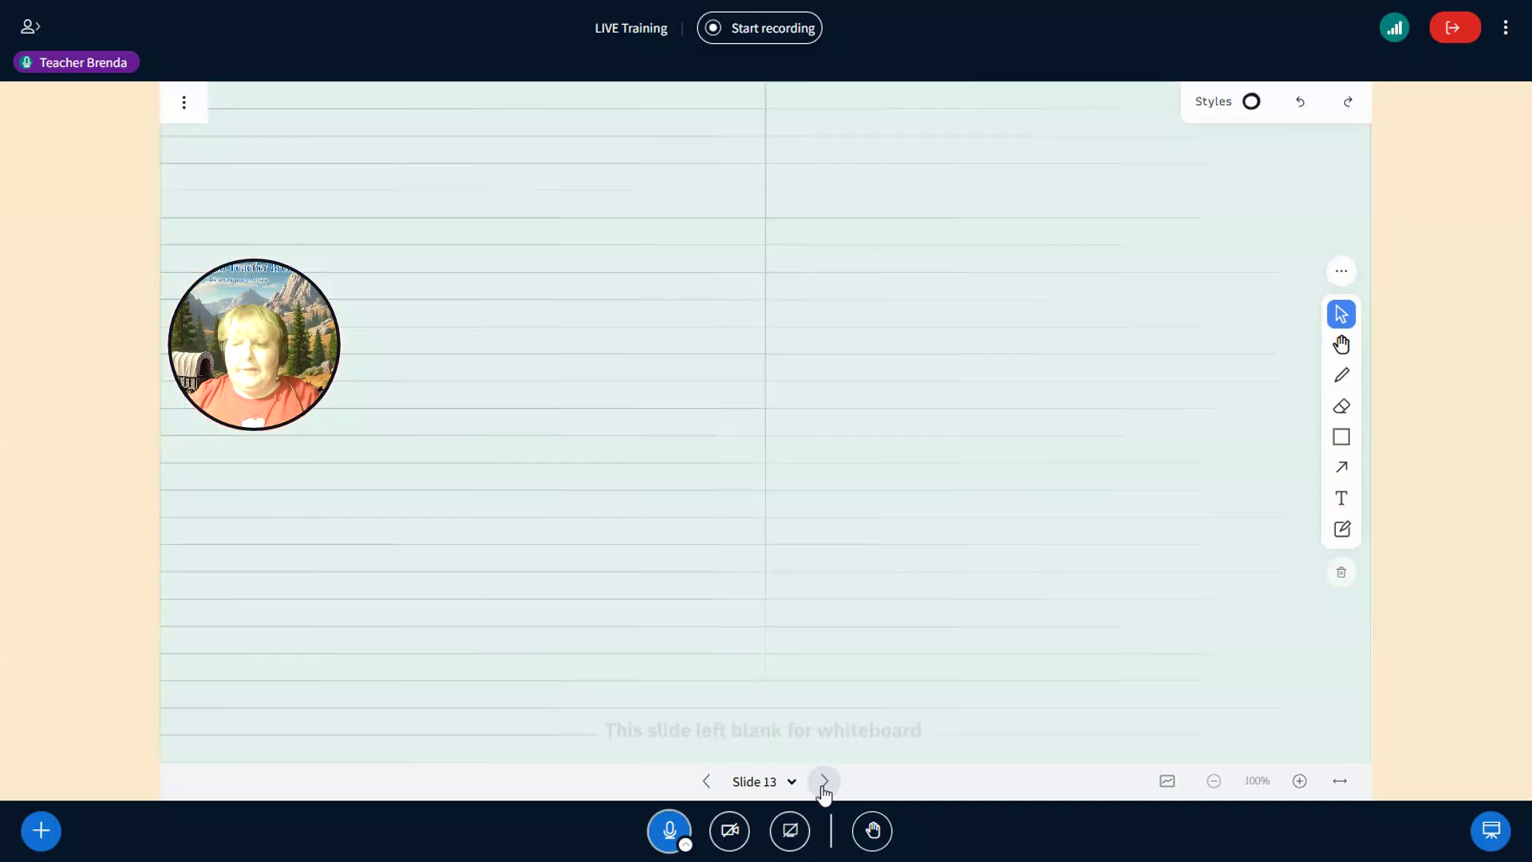
left_click(824, 782)
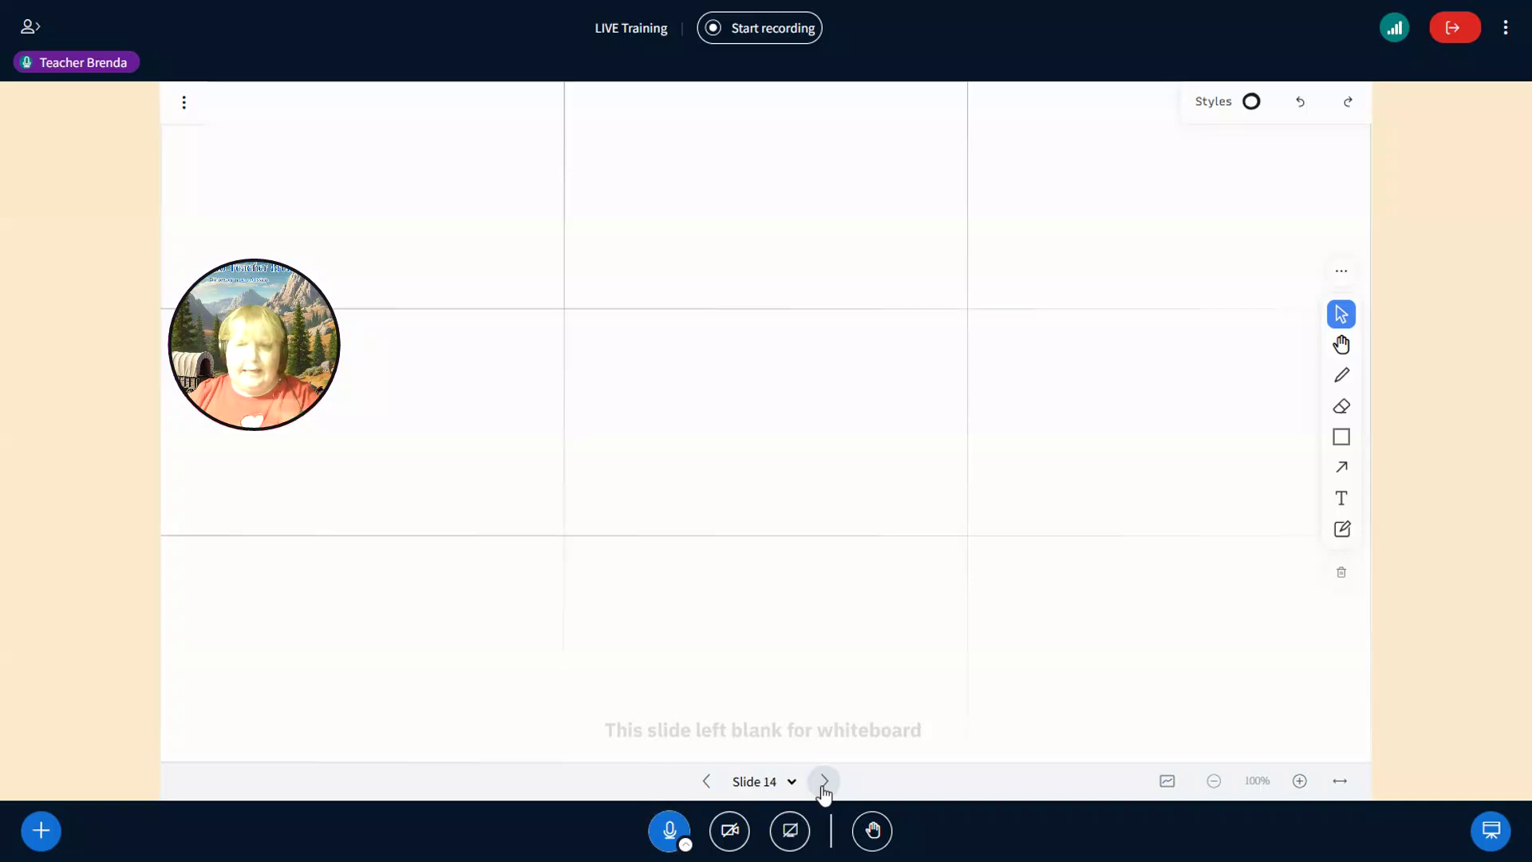
left_click(824, 782)
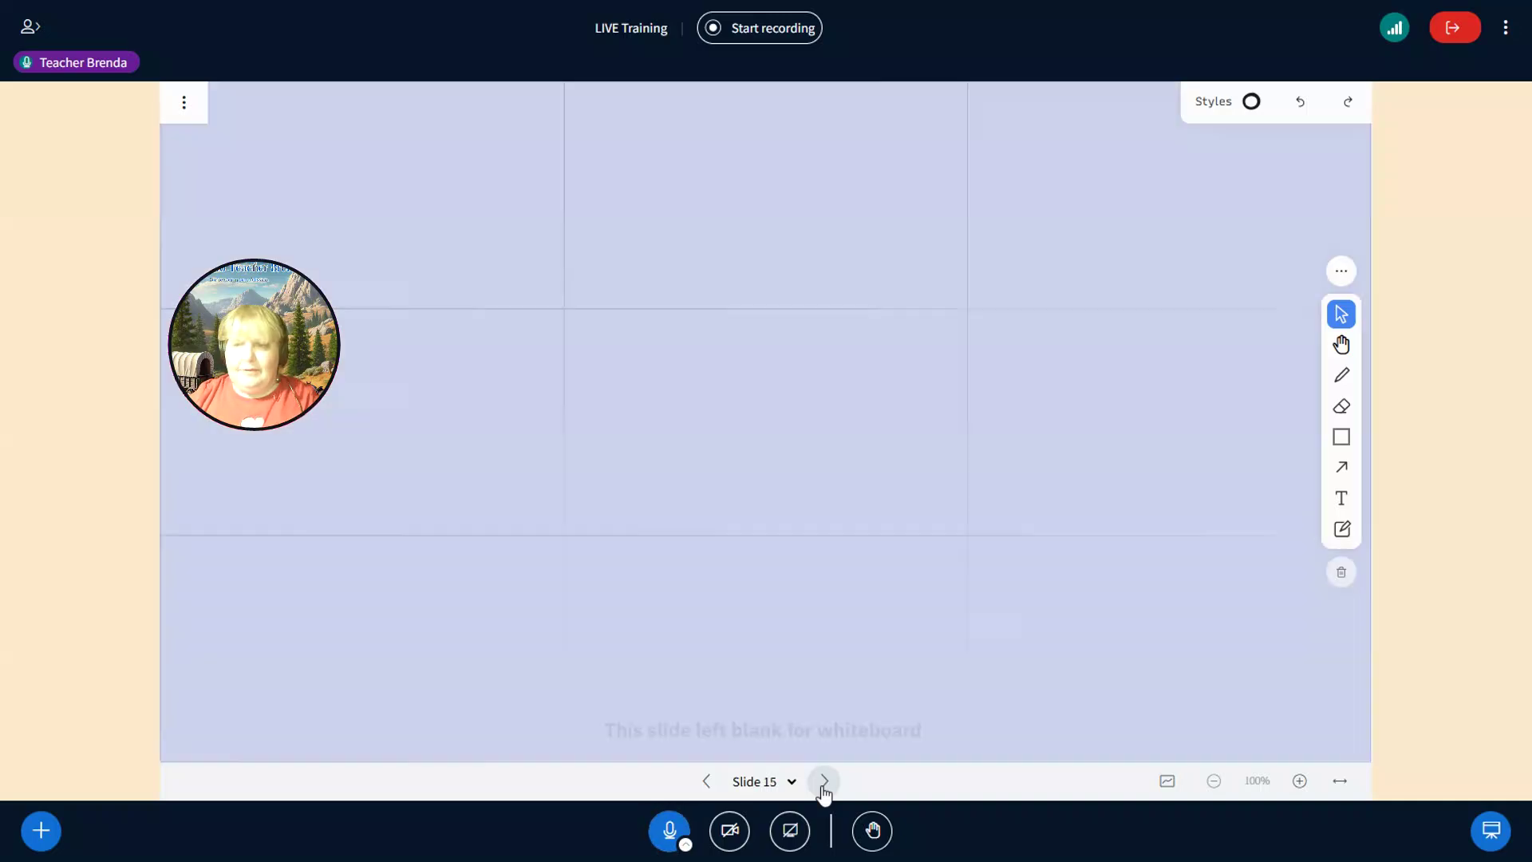
left_click(824, 782)
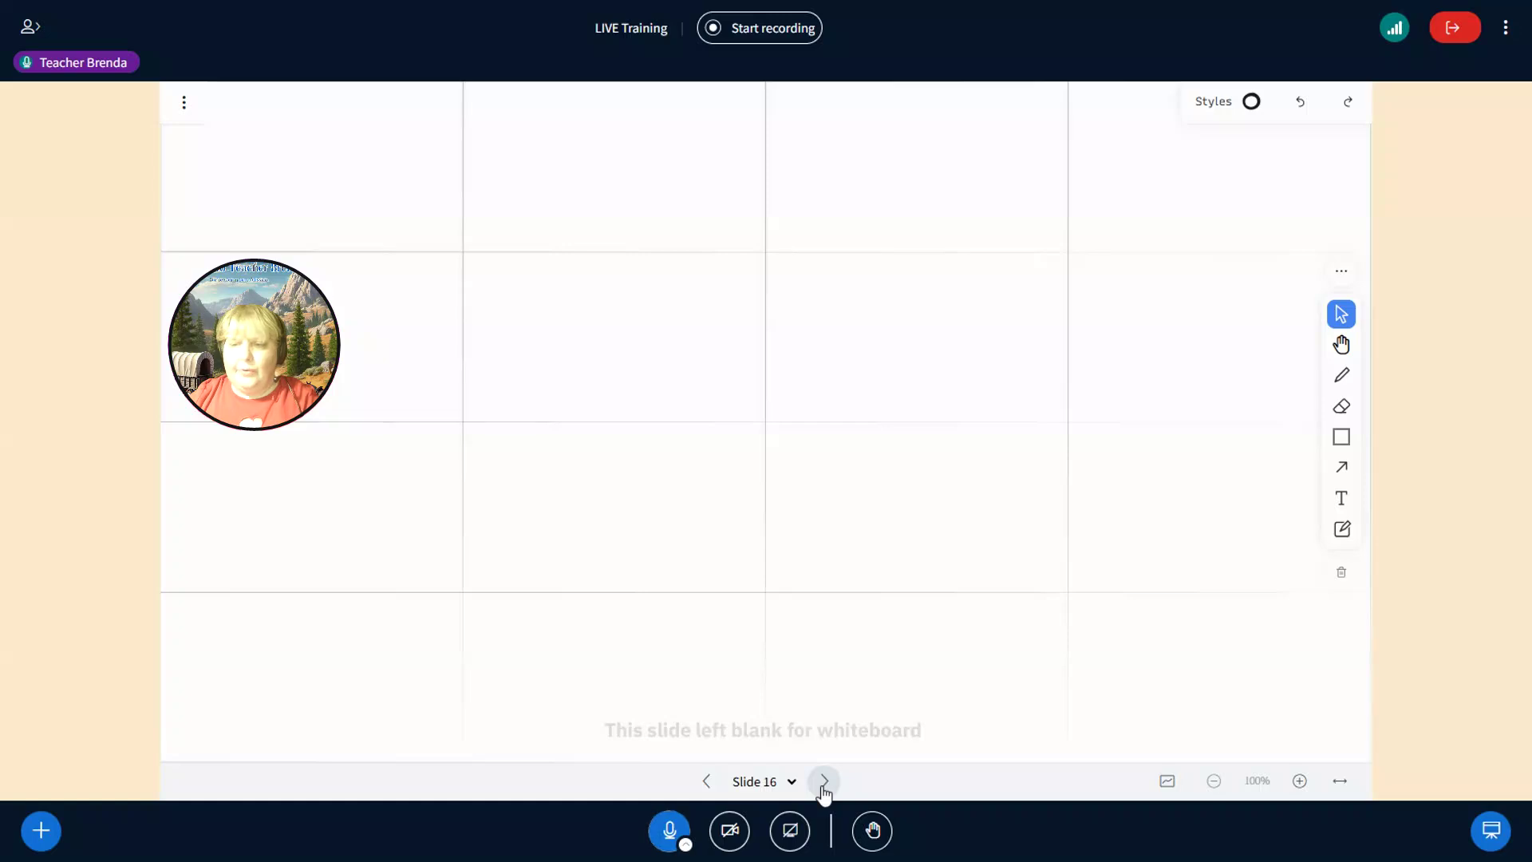
- Advance to the pink grid Slide 17
left_click(823, 784)
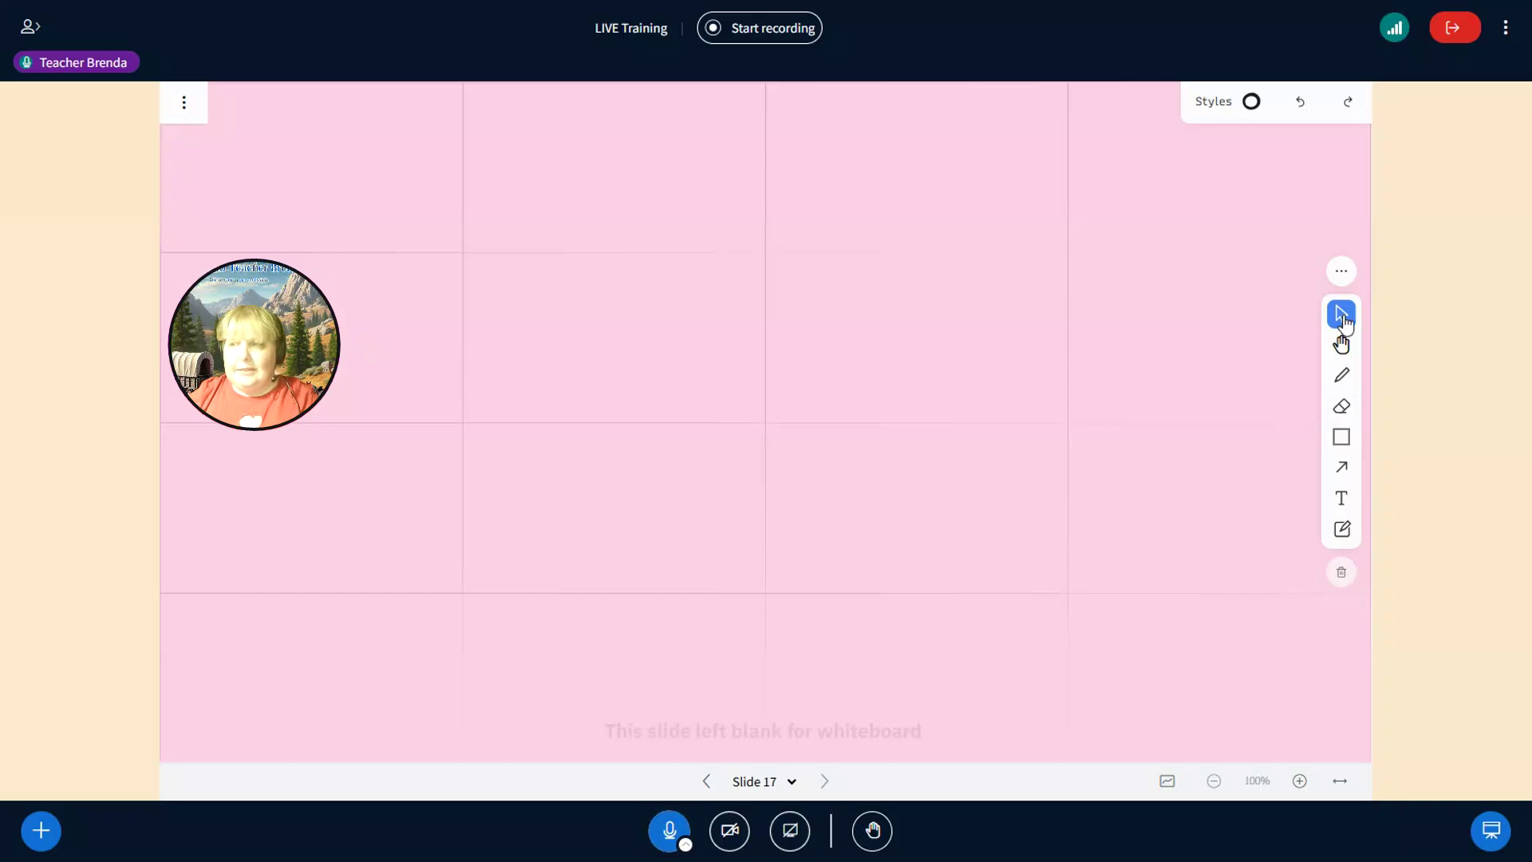
left_click(1342, 347)
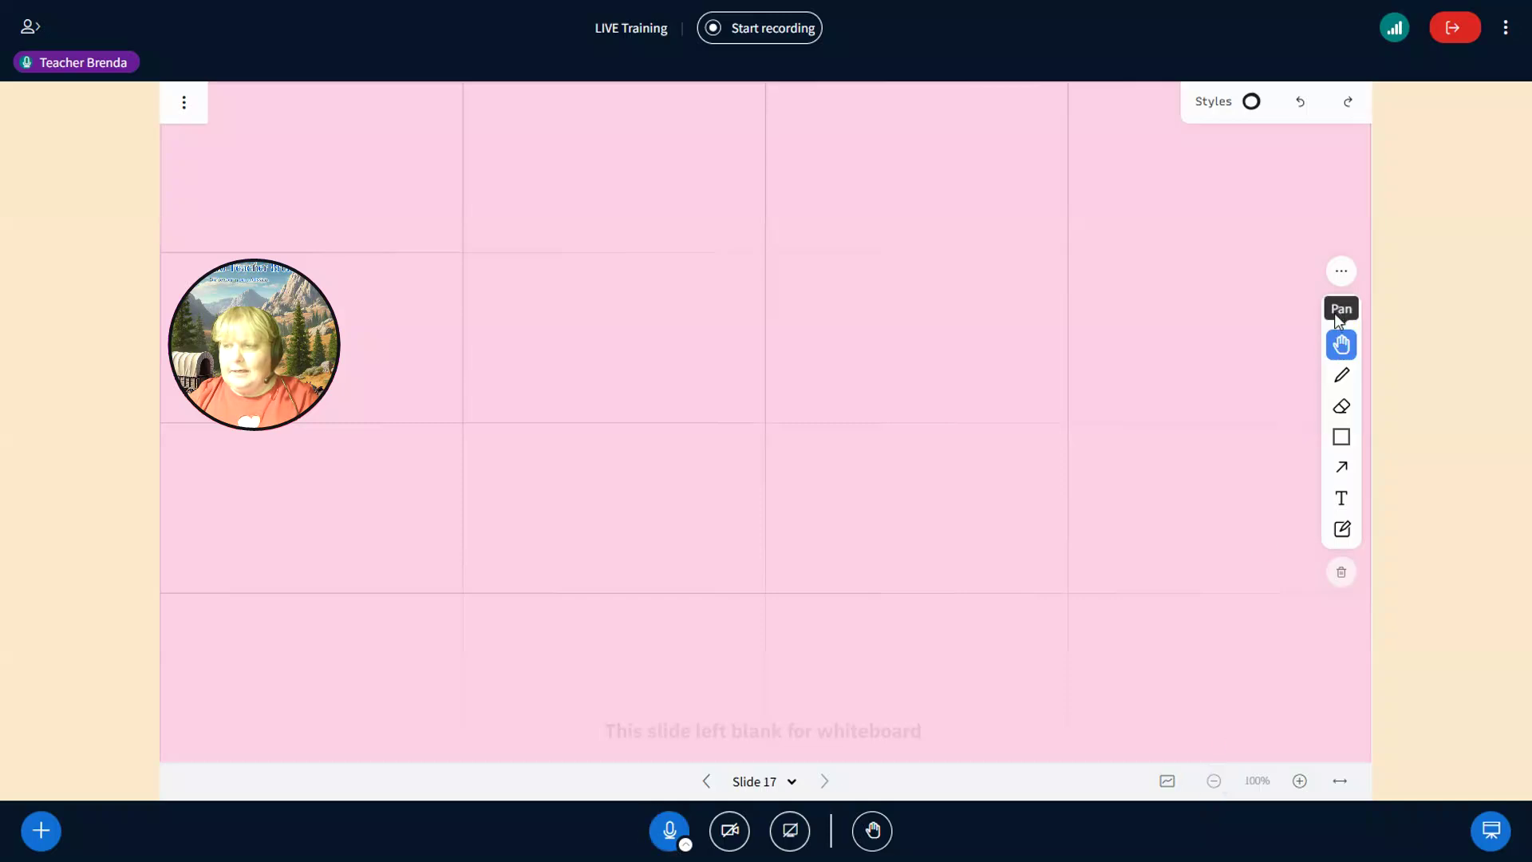
left_click(1342, 316)
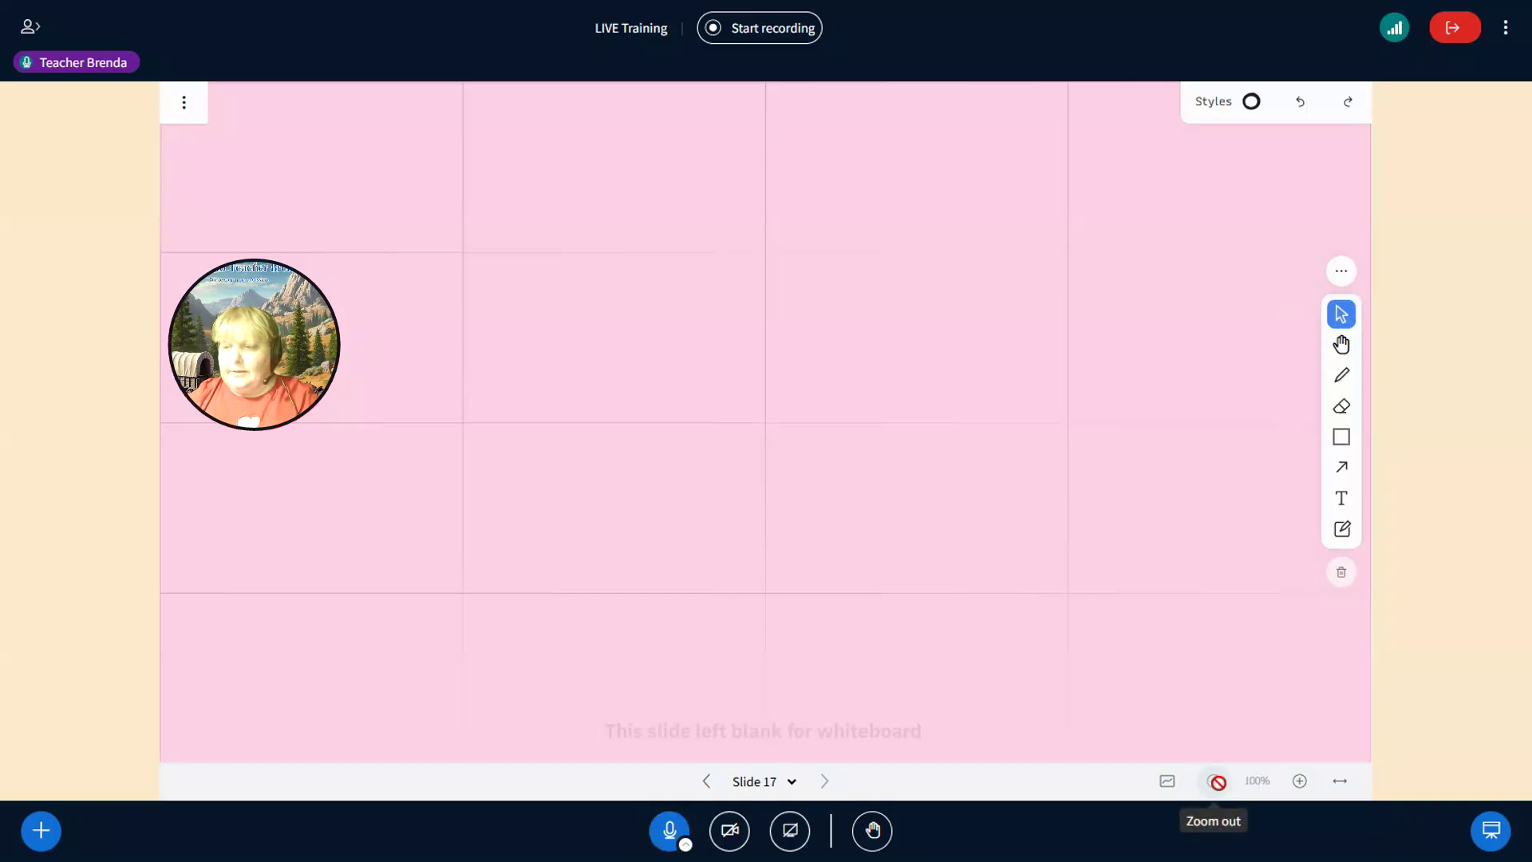
- Zoom the board in to 200% and pan the view to another part of the grid
left_click(1301, 782)
left_click(1300, 781)
left_click(1300, 781)
left_click(1300, 781)
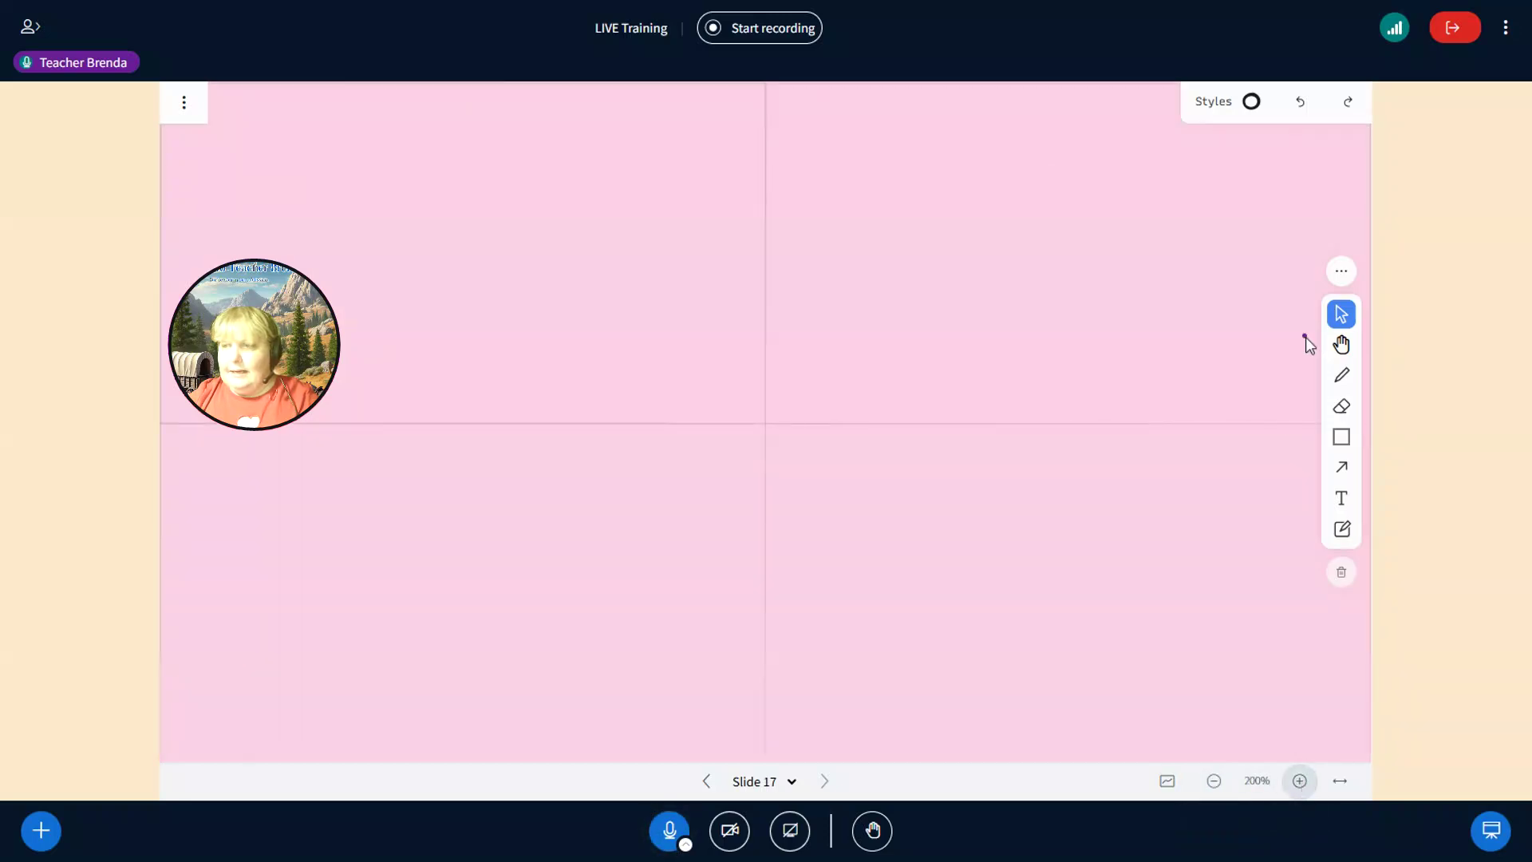
left_click(1341, 345)
left_click_drag(1197, 332, 893, 591)
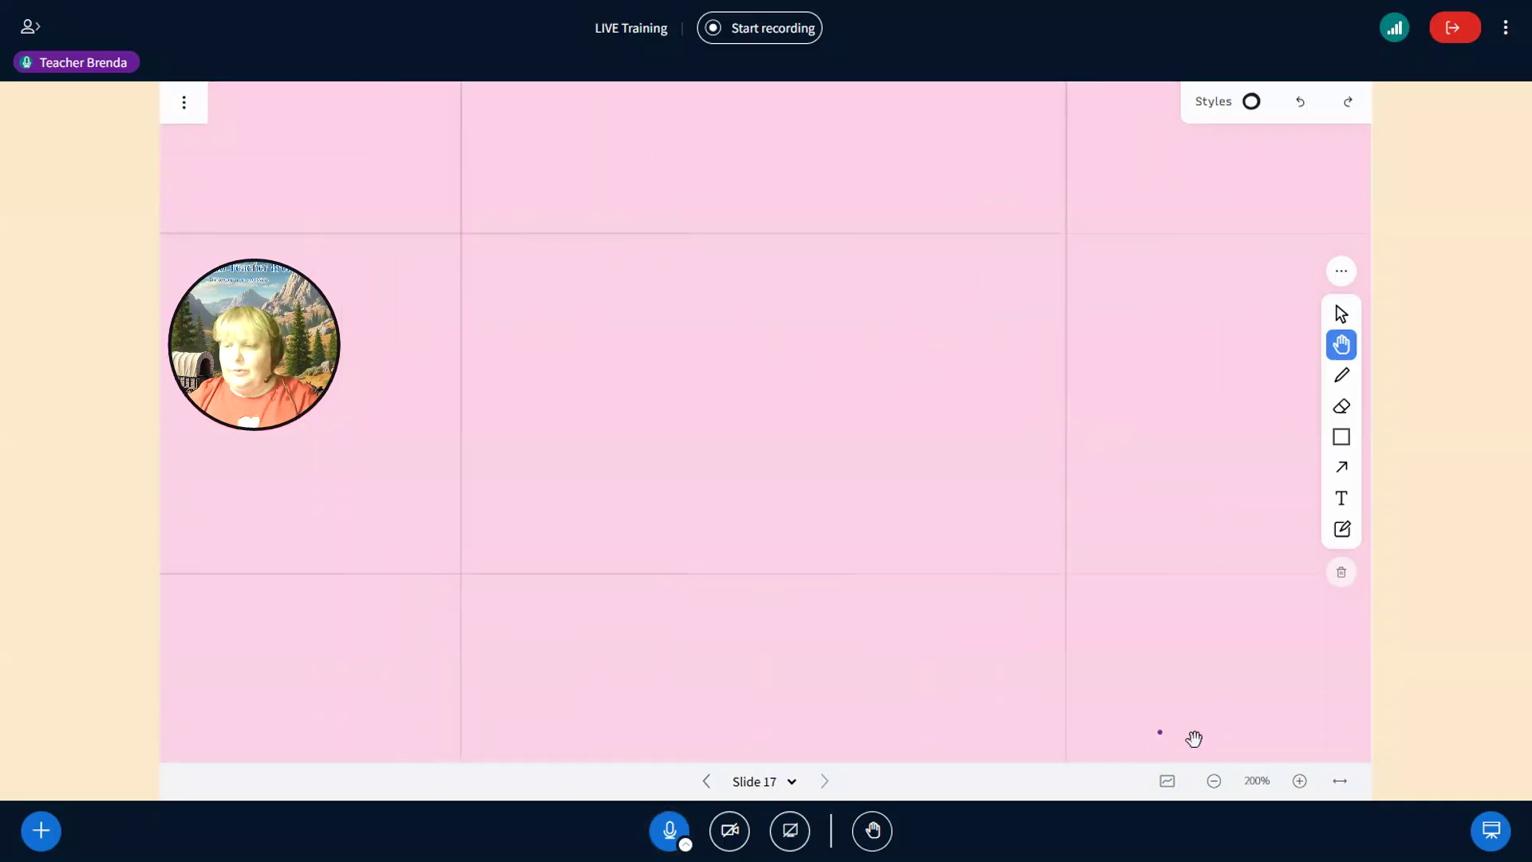
- With the pen, draw a black loop and a light-grey loop near the top of the slide
left_click(1343, 377)
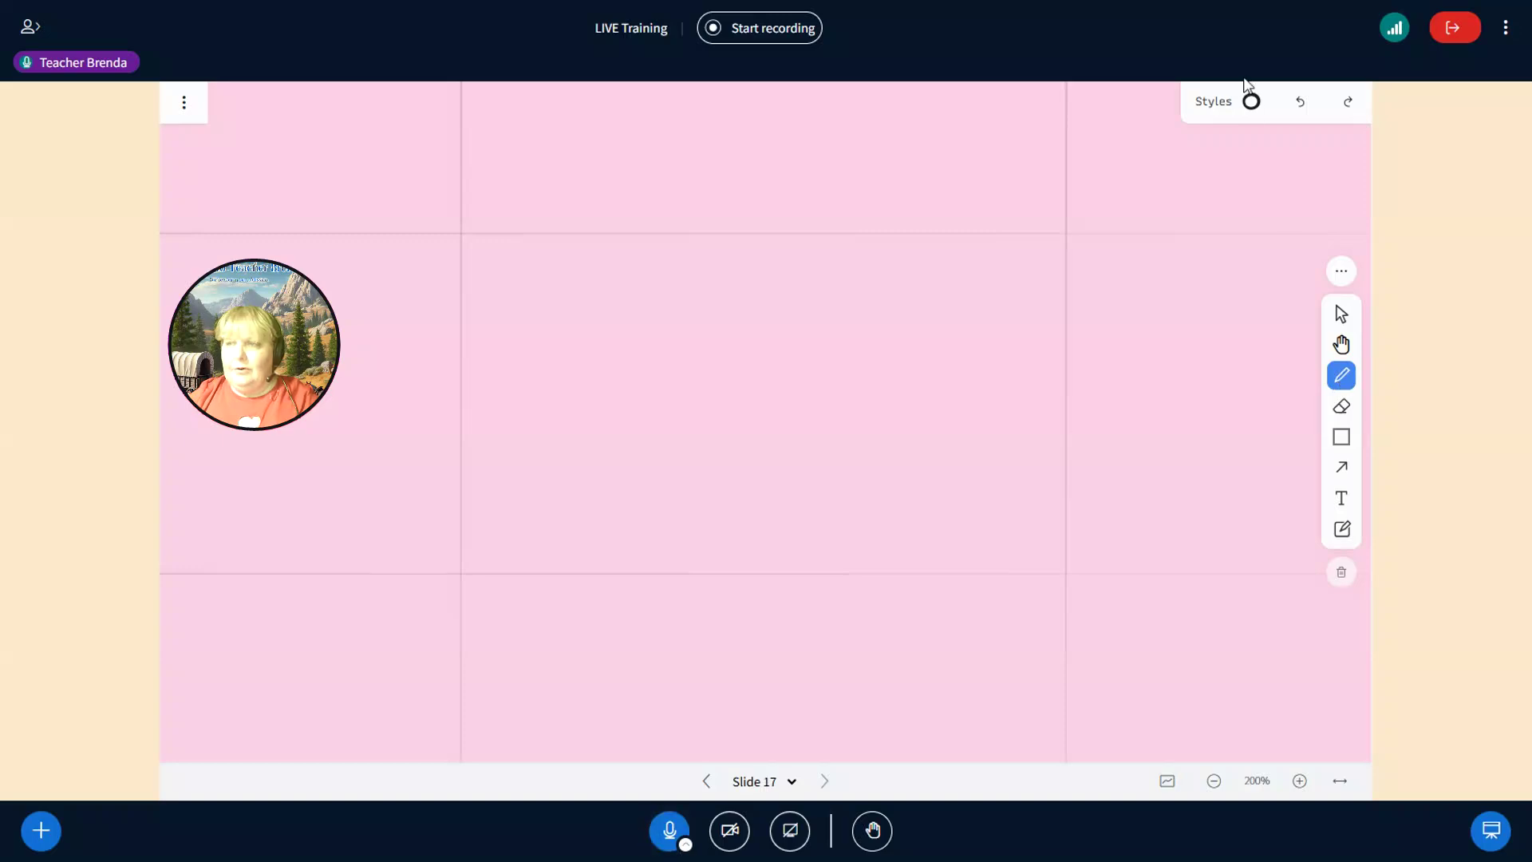
left_click(1250, 101)
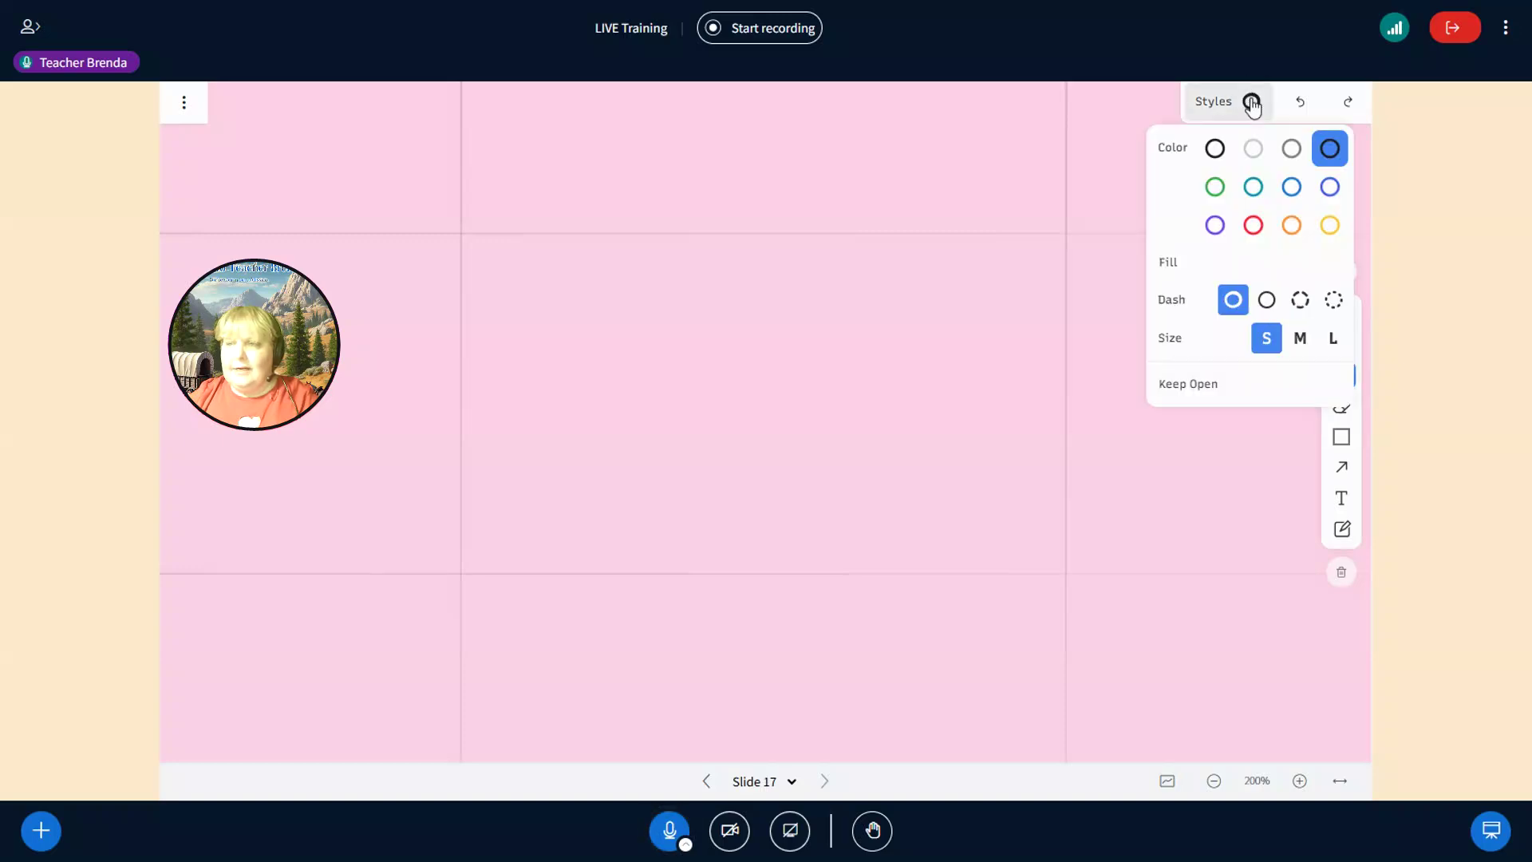
left_click(1216, 150)
mouse_move(848, 205)
left_mouse_down()
mouse_move(762, 215)
mouse_move(833, 224)
left_mouse_up()
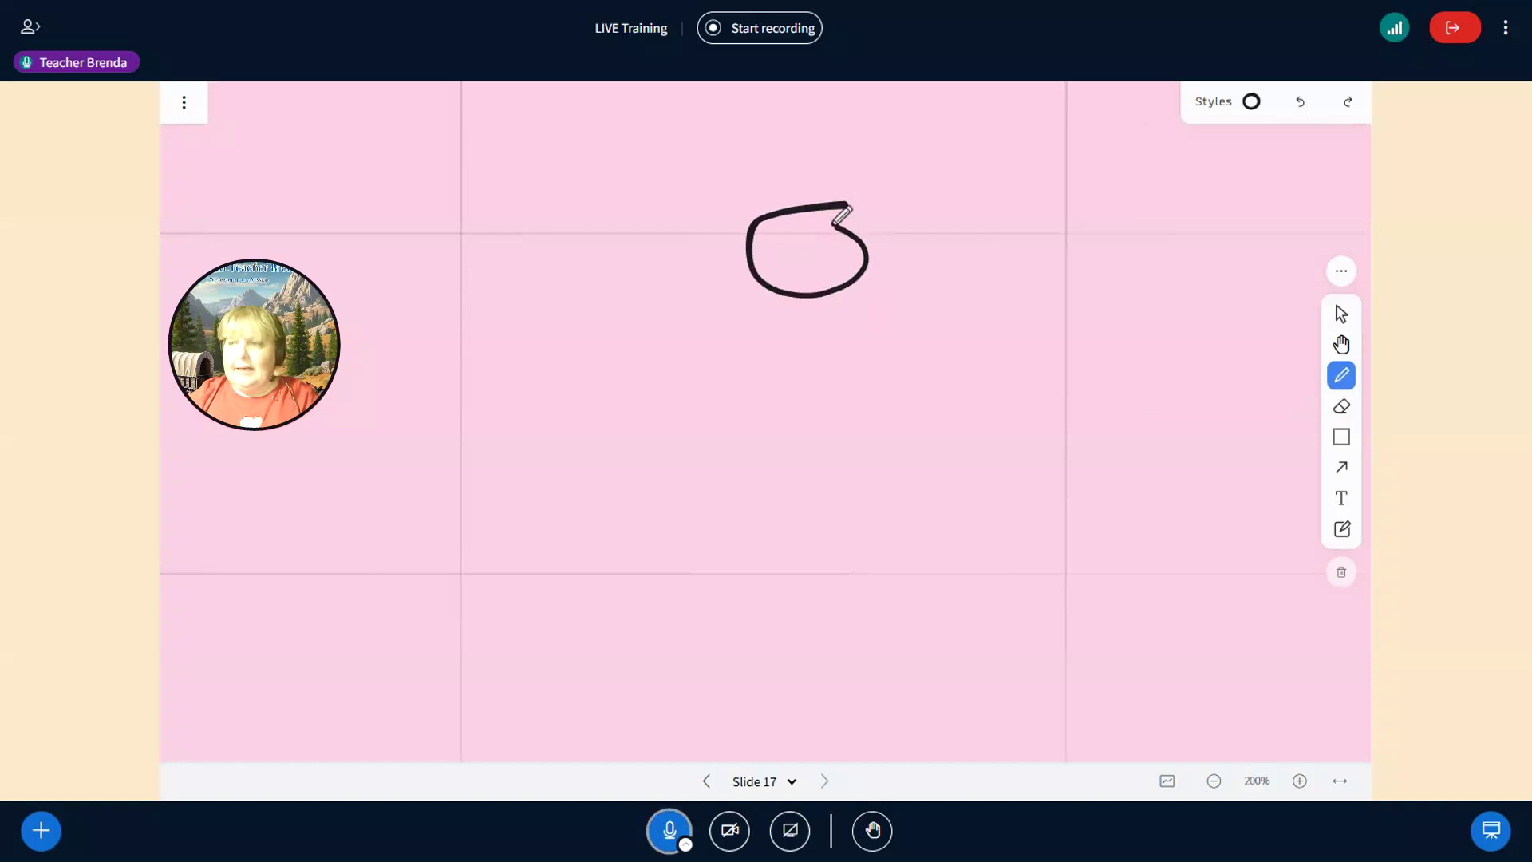
left_click(1249, 110)
left_click(1251, 150)
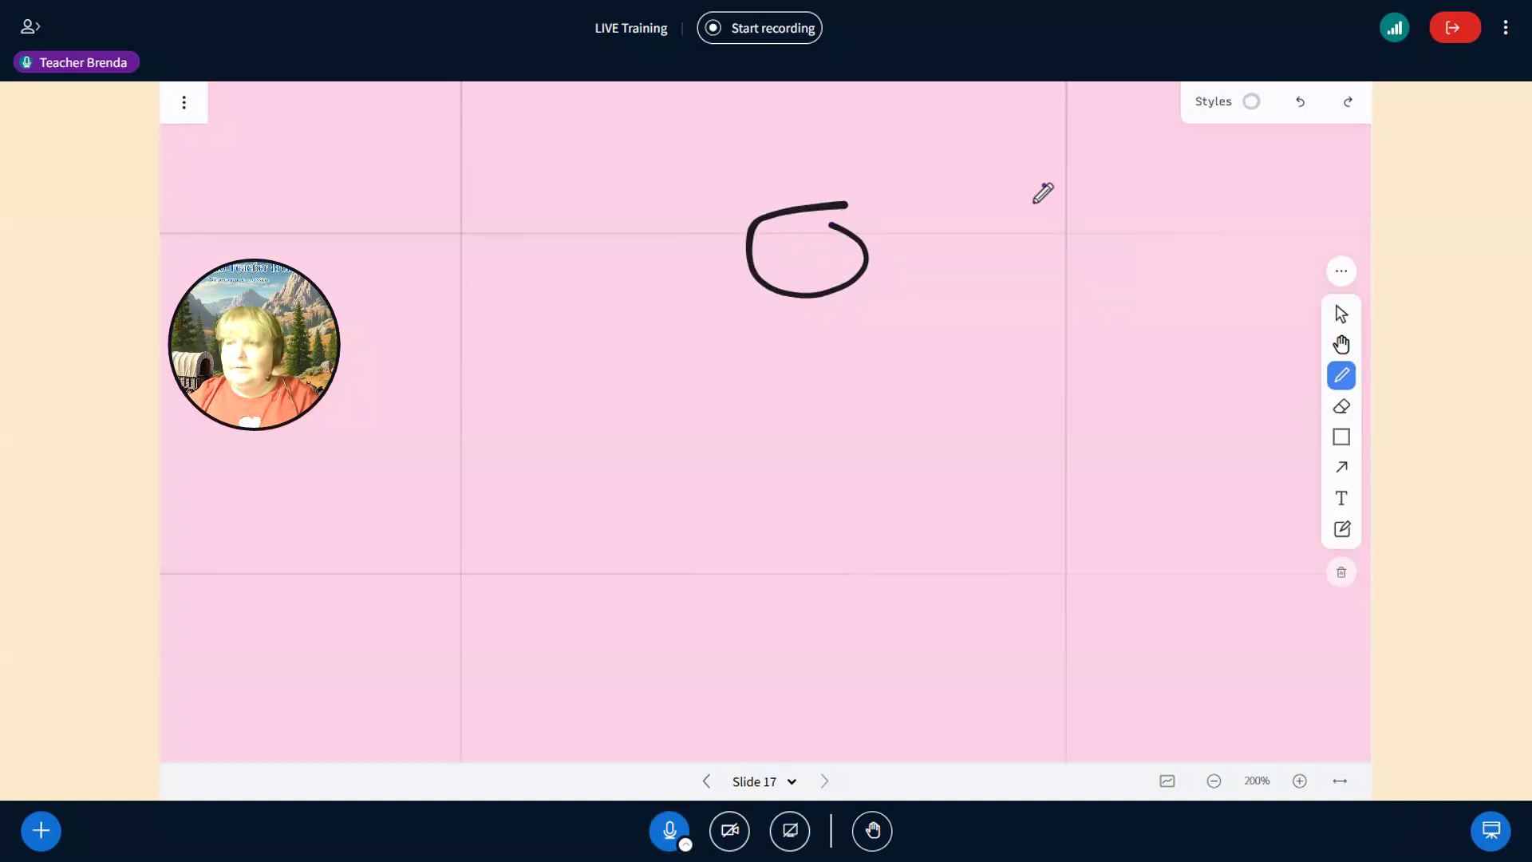
left_click_drag(1015, 223, 1056, 207)
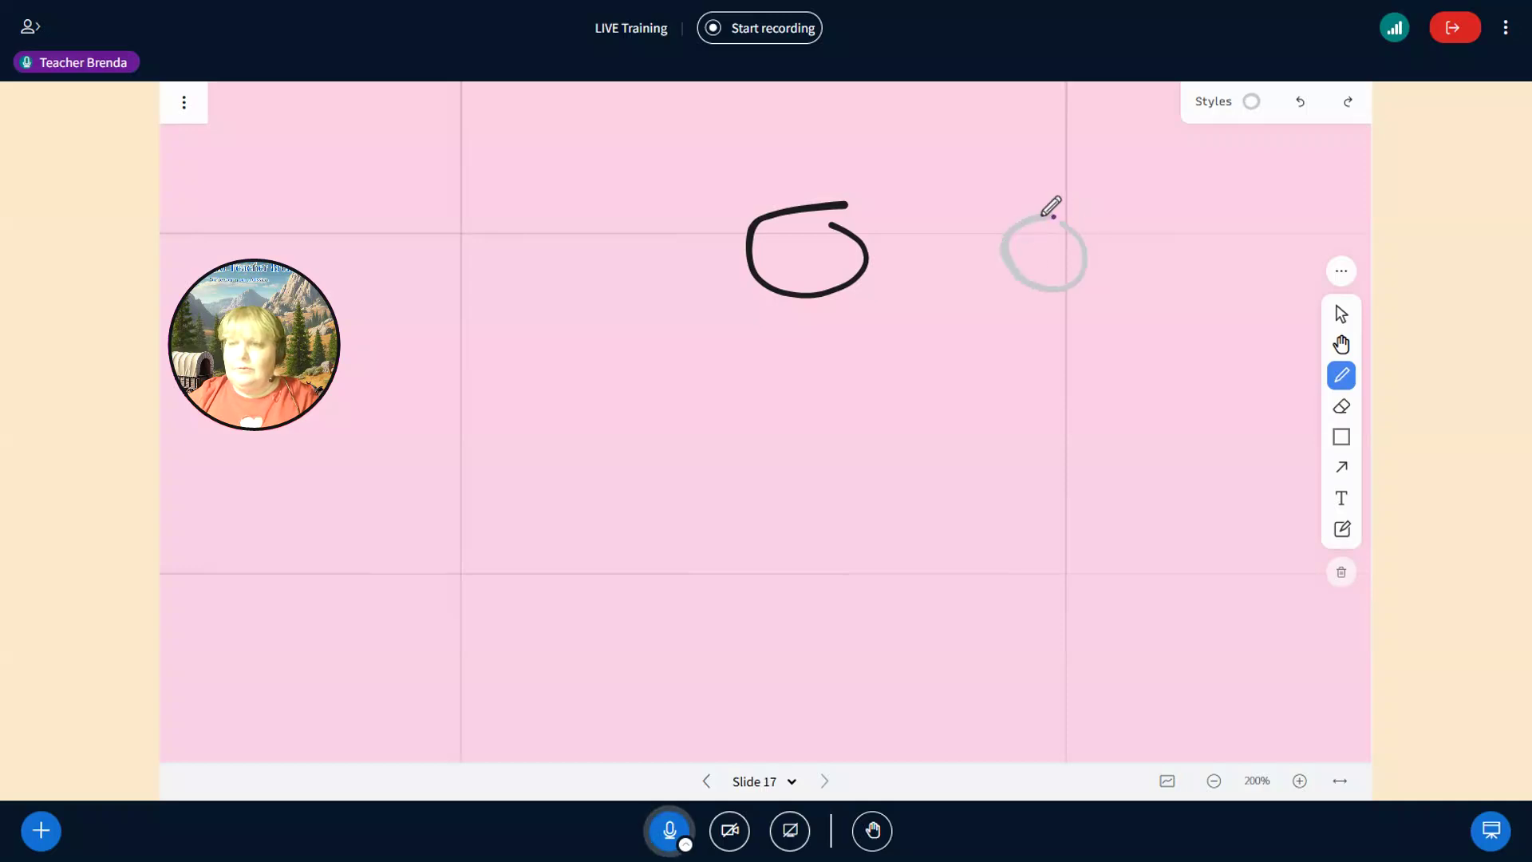
- Draw a small grey shape in another dash style and a dashed grey loop below
left_click(1251, 102)
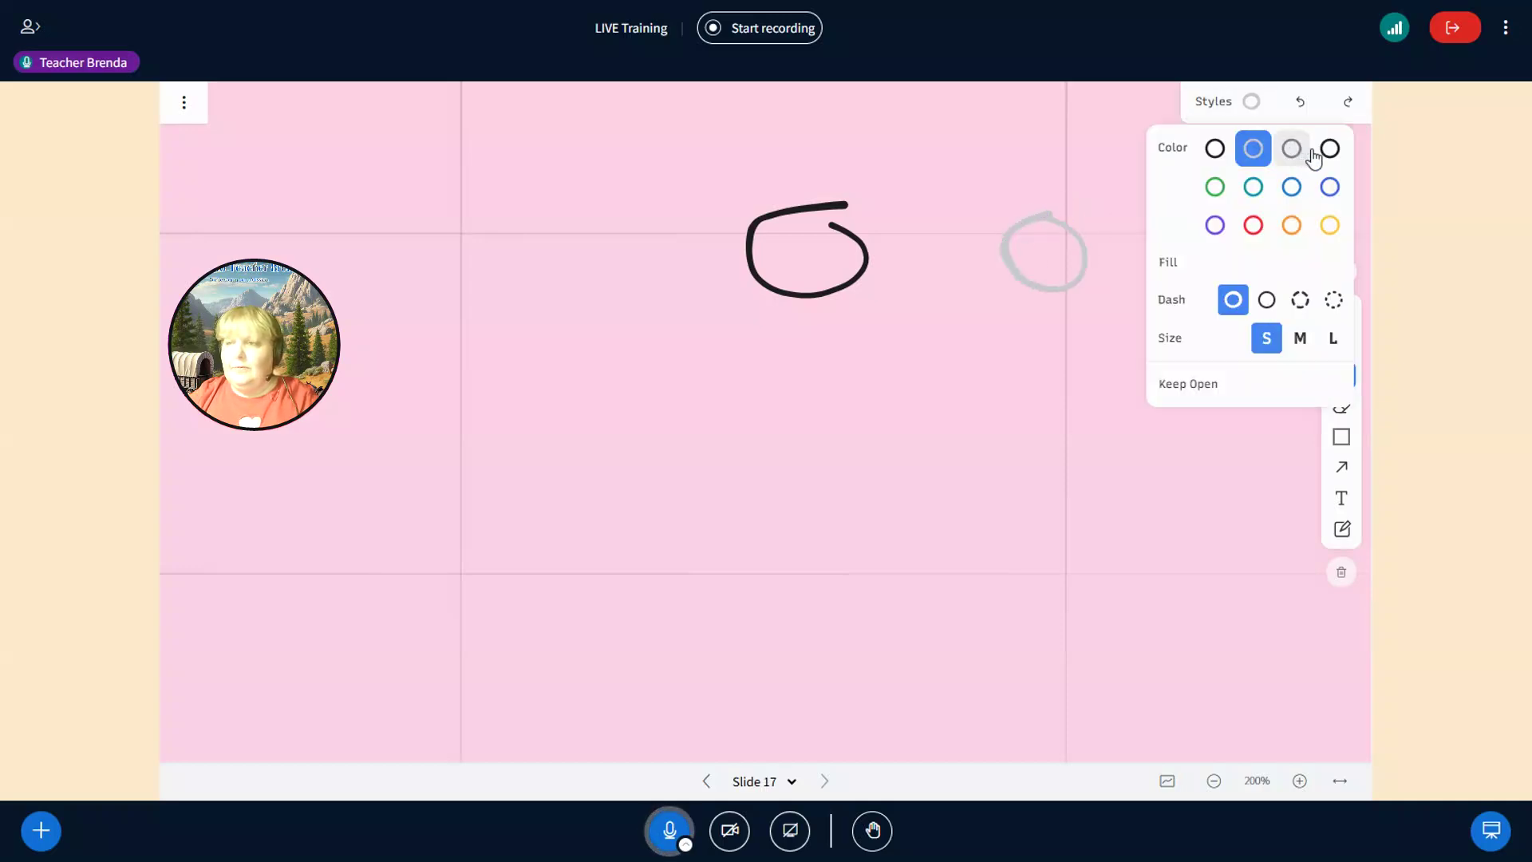
left_click(1266, 300)
mouse_move(970, 238)
left_mouse_down()
mouse_move(933, 266)
mouse_move(967, 297)
mouse_move(971, 227)
left_mouse_up()
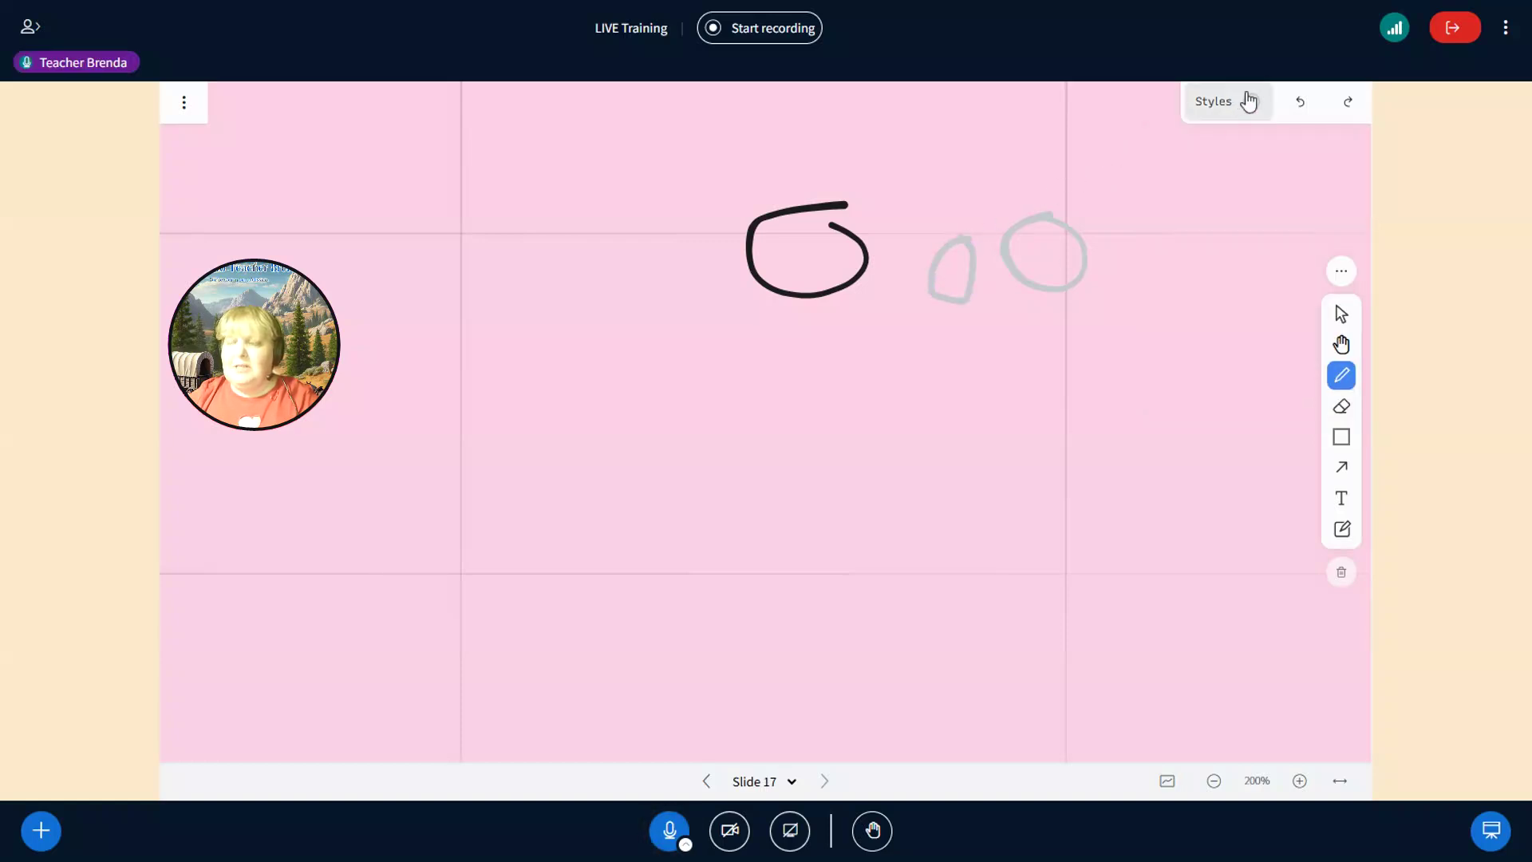
left_click(1249, 101)
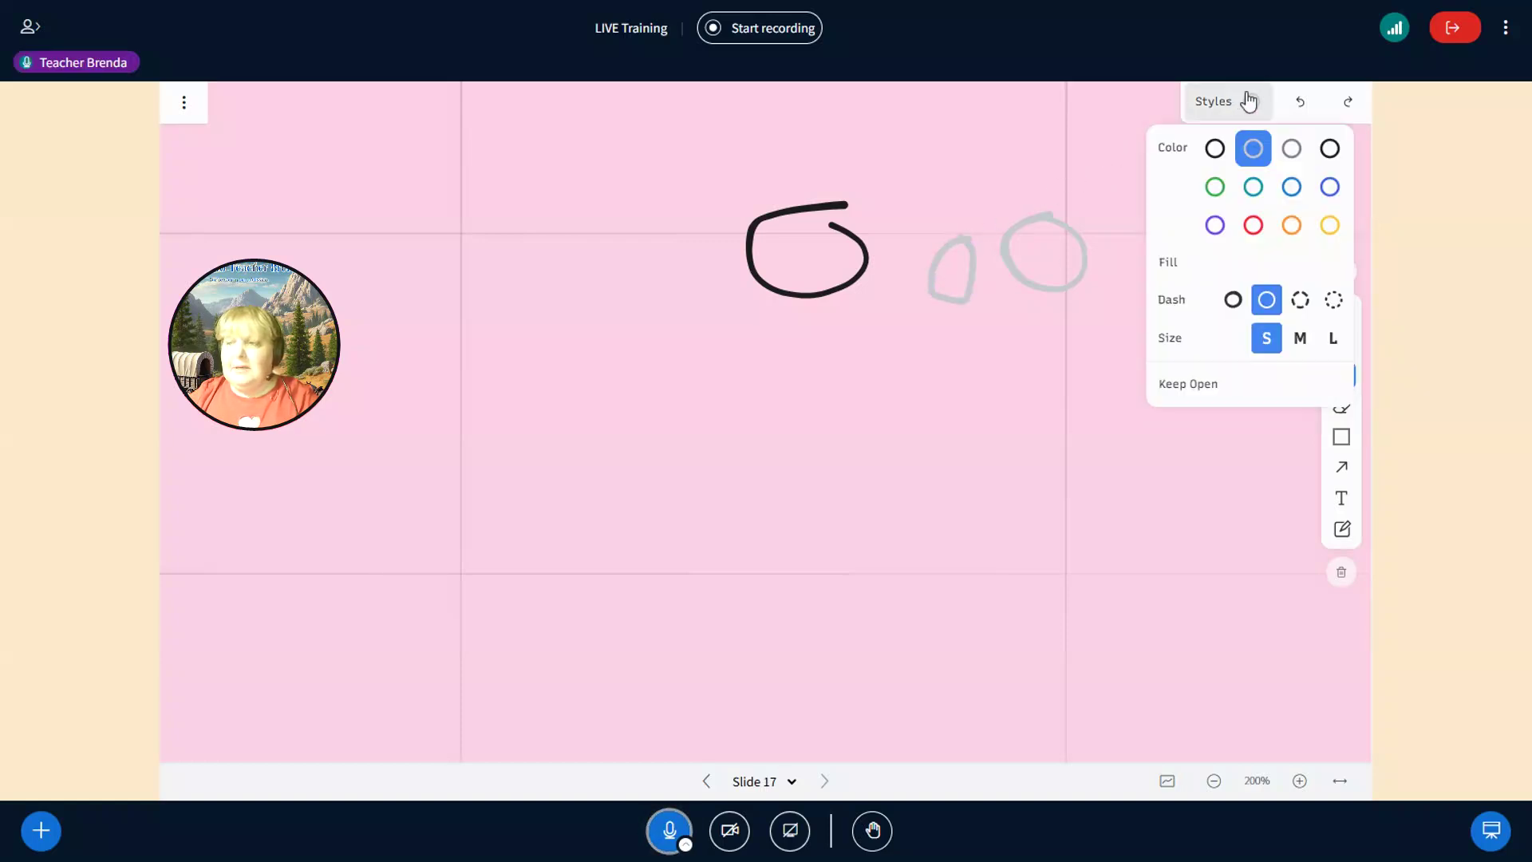
left_click(1299, 303)
mouse_move(958, 390)
left_mouse_down()
mouse_move(888, 373)
mouse_move(872, 447)
mouse_move(940, 448)
mouse_move(957, 369)
mouse_move(962, 461)
left_mouse_up()
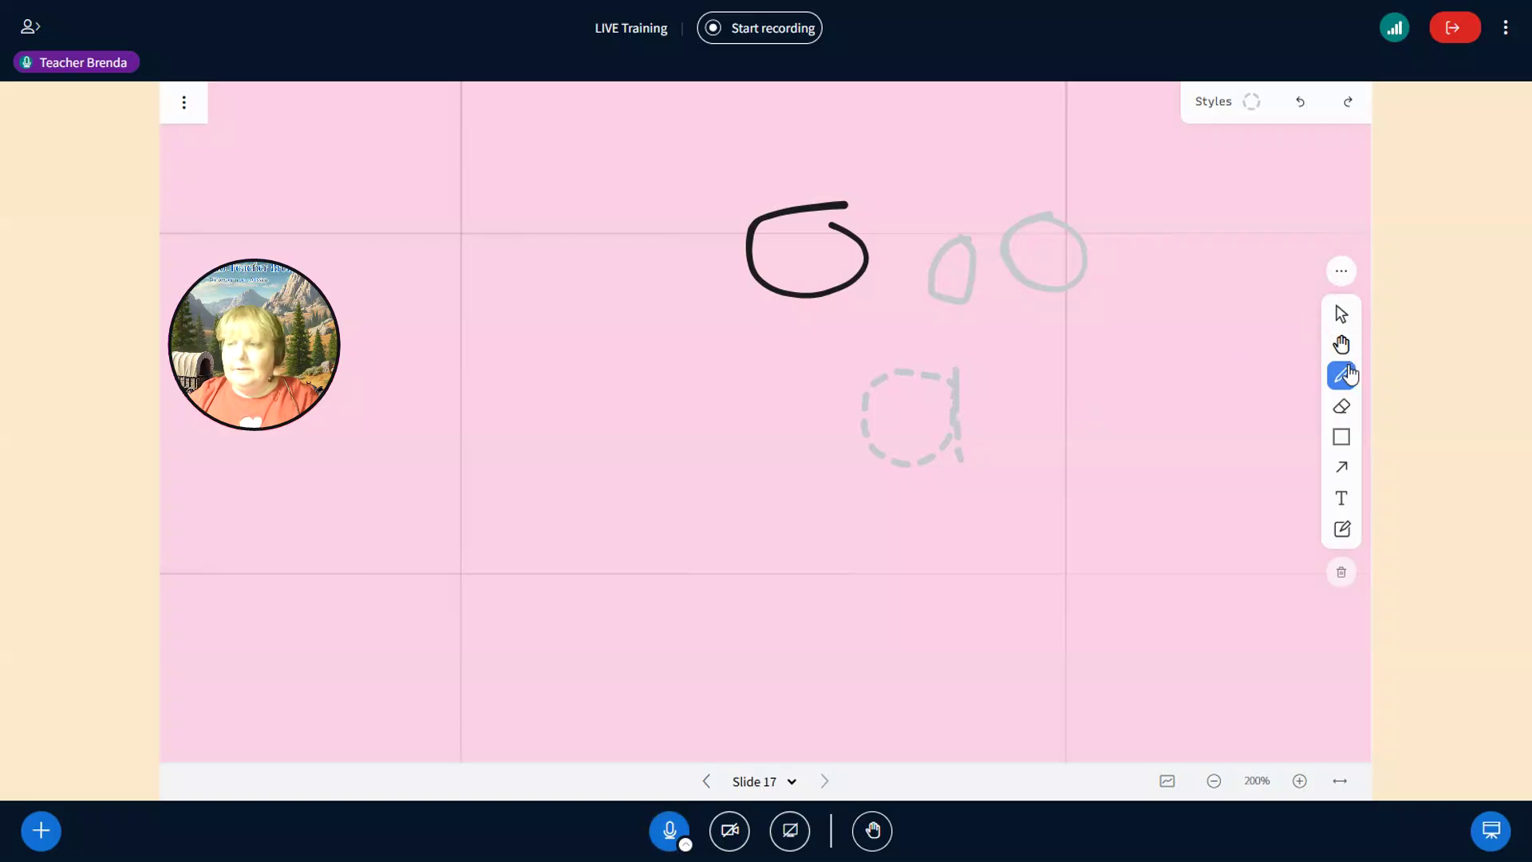
- Switch the pen to a dotted line and draw a dotted grey loop right of the dashed one
left_click(1253, 101)
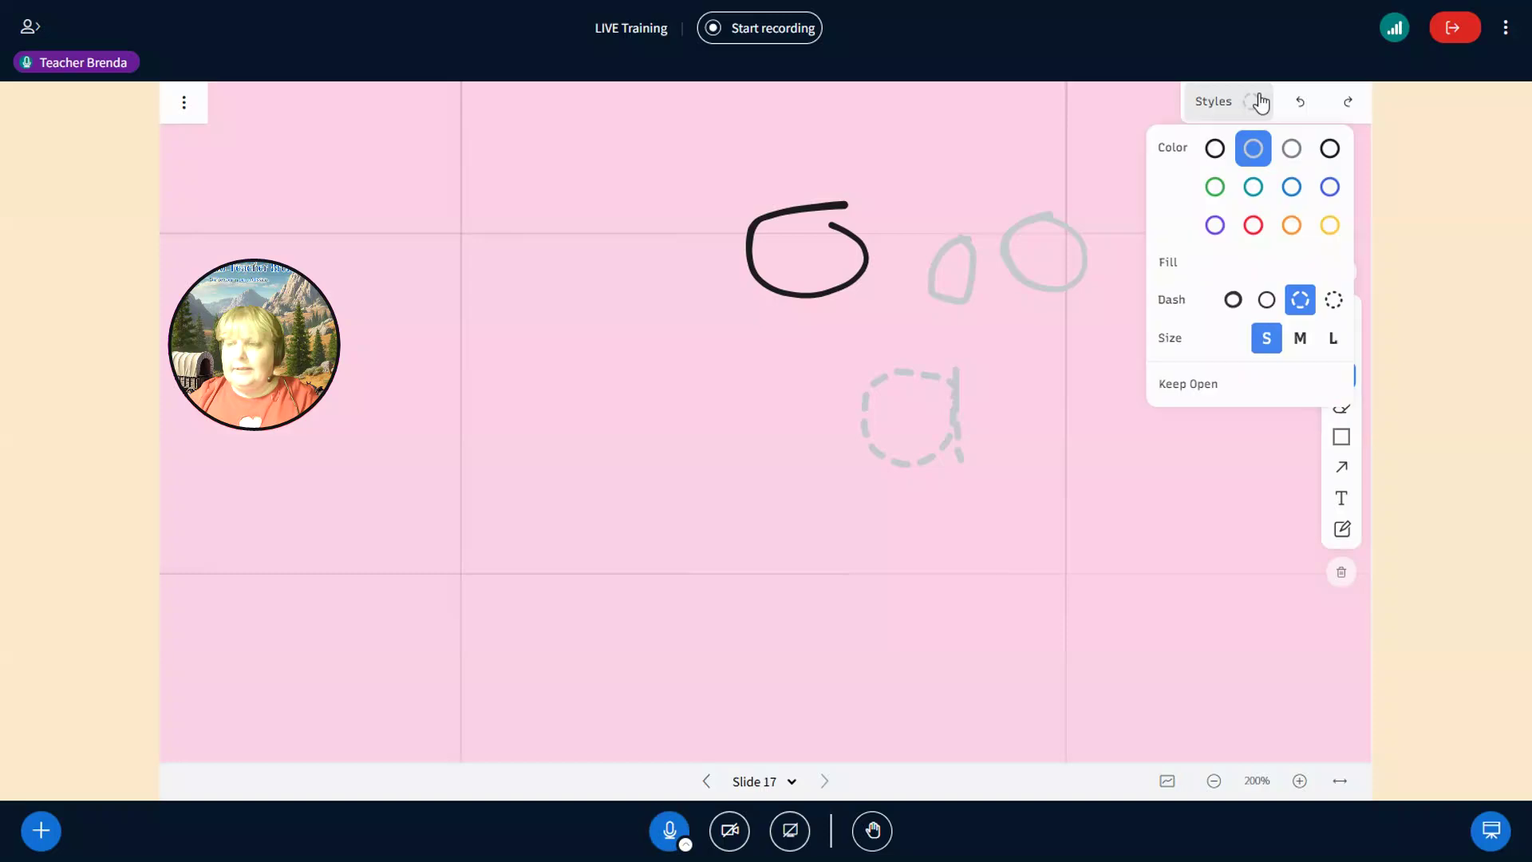
left_click(1333, 300)
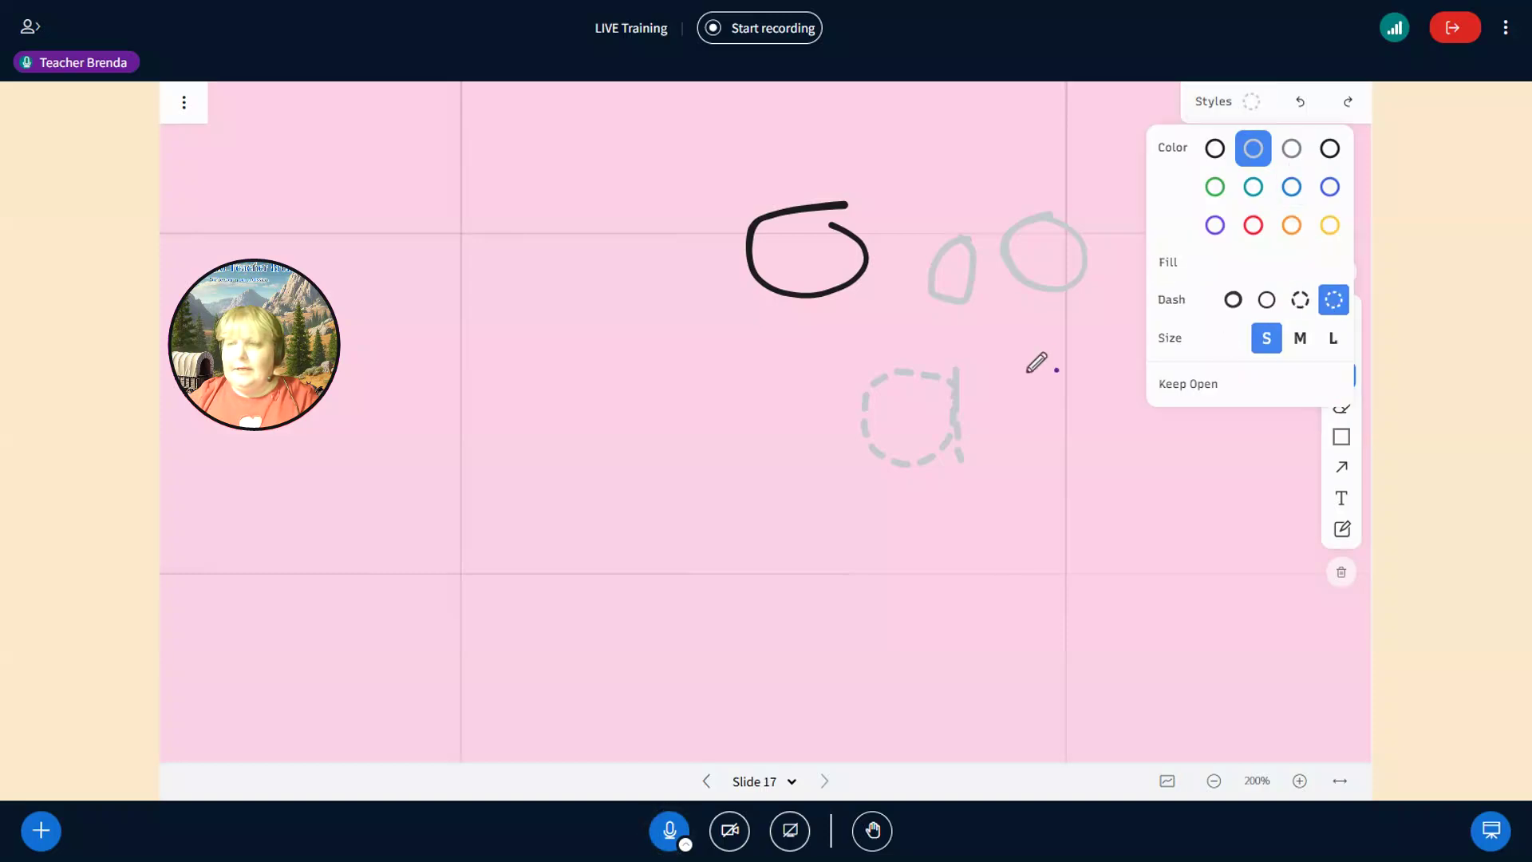
left_click(1104, 360)
mouse_move(1103, 370)
left_mouse_down()
mouse_move(1061, 377)
mouse_move(1072, 443)
mouse_move(1123, 375)
left_mouse_up()
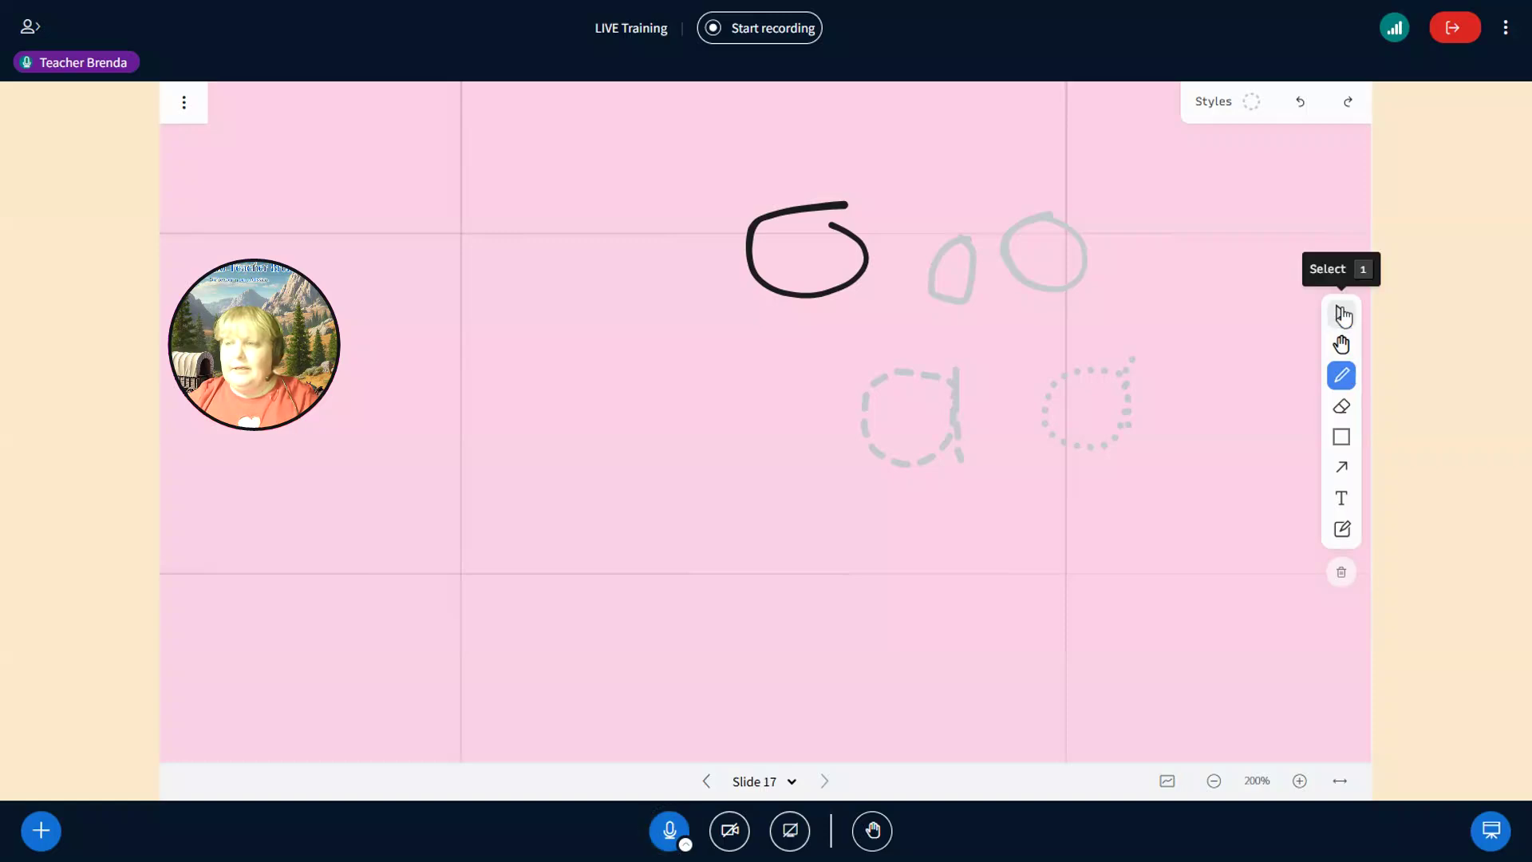
- Select all five drawn strokes and delete them
left_click(1341, 316)
mouse_move(683, 209)
left_mouse_down()
mouse_move(1038, 356)
mouse_move(1206, 501)
left_mouse_up()
key("Delete")
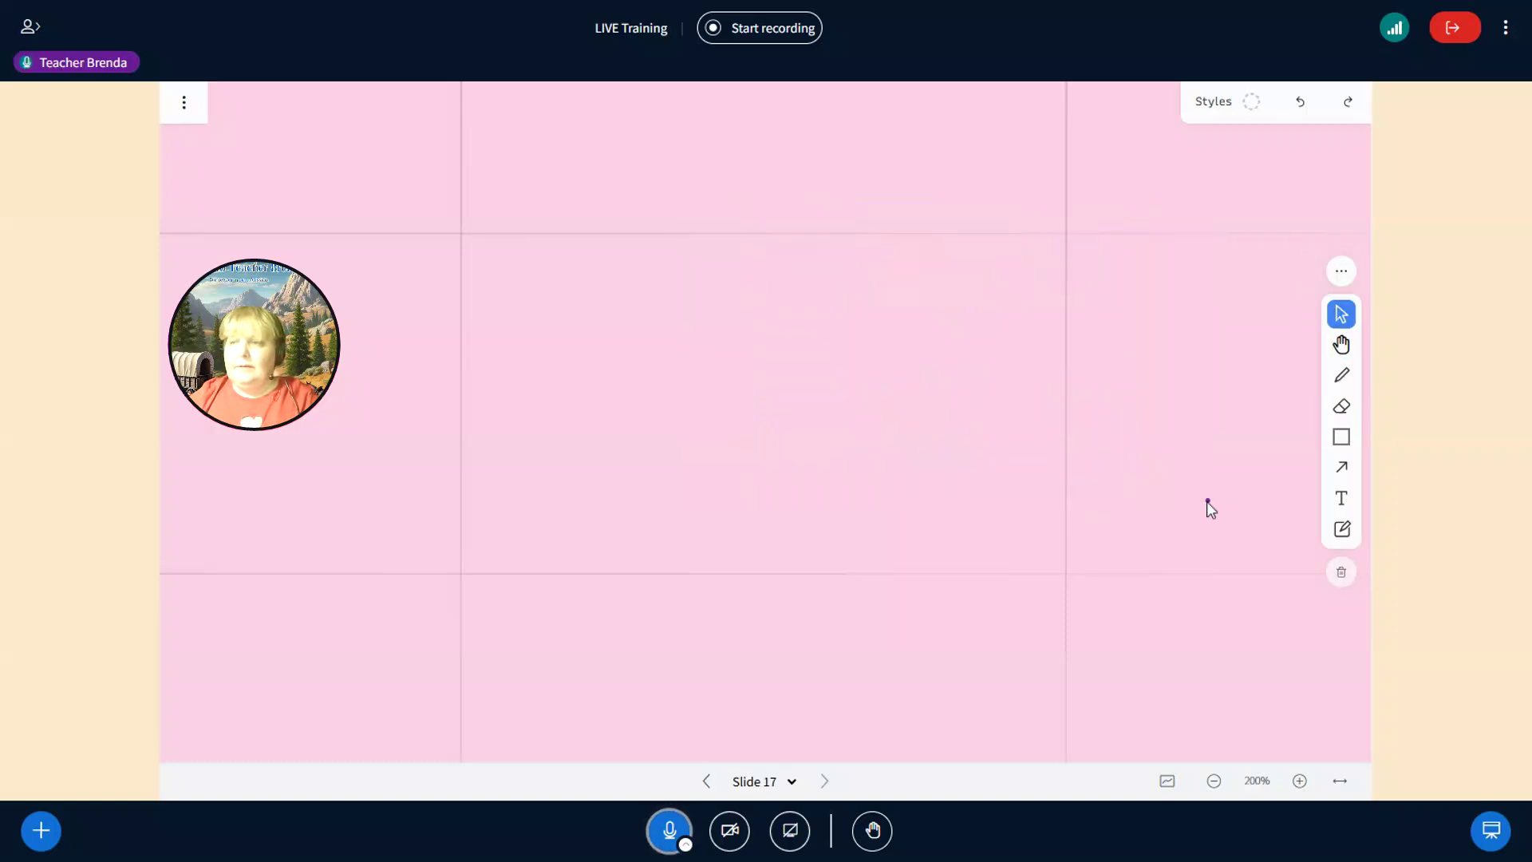
- Return to the Draw tool and set the line size to large (L)
left_click(1343, 377)
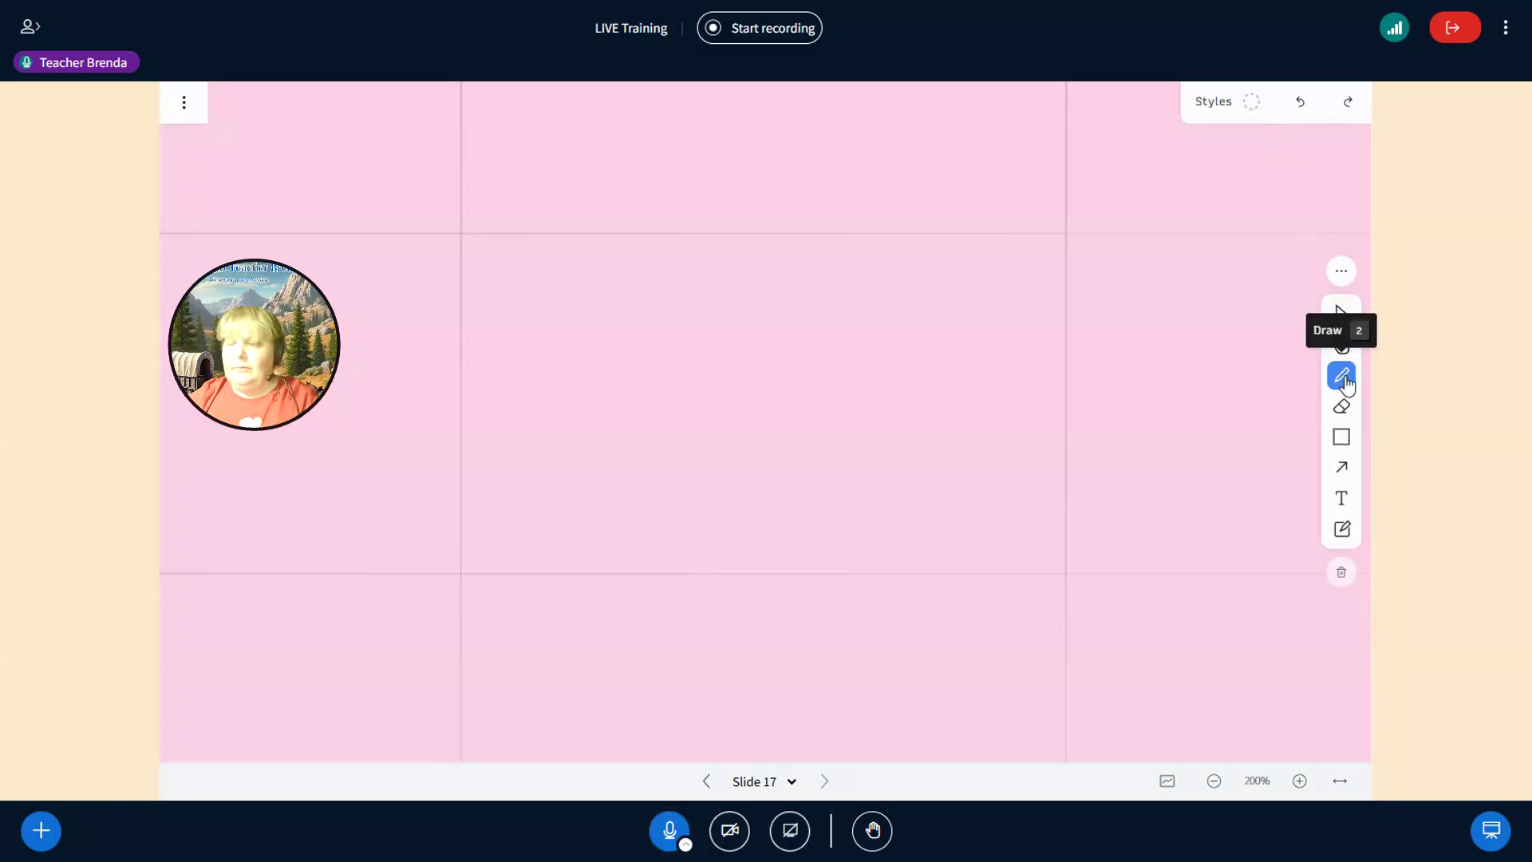
left_click(1211, 120)
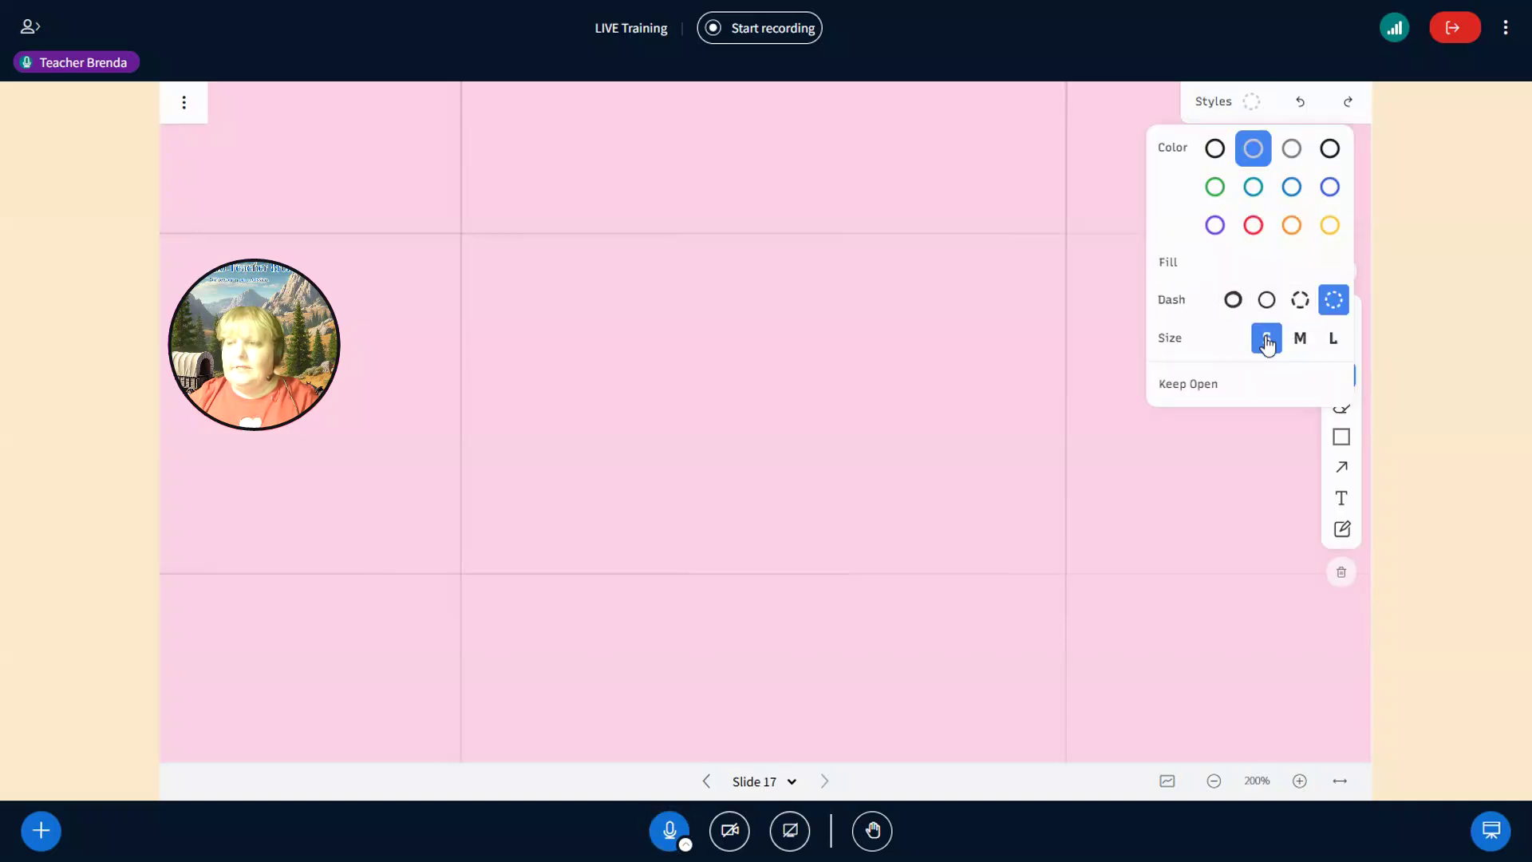
left_click(1299, 339)
left_click(1330, 343)
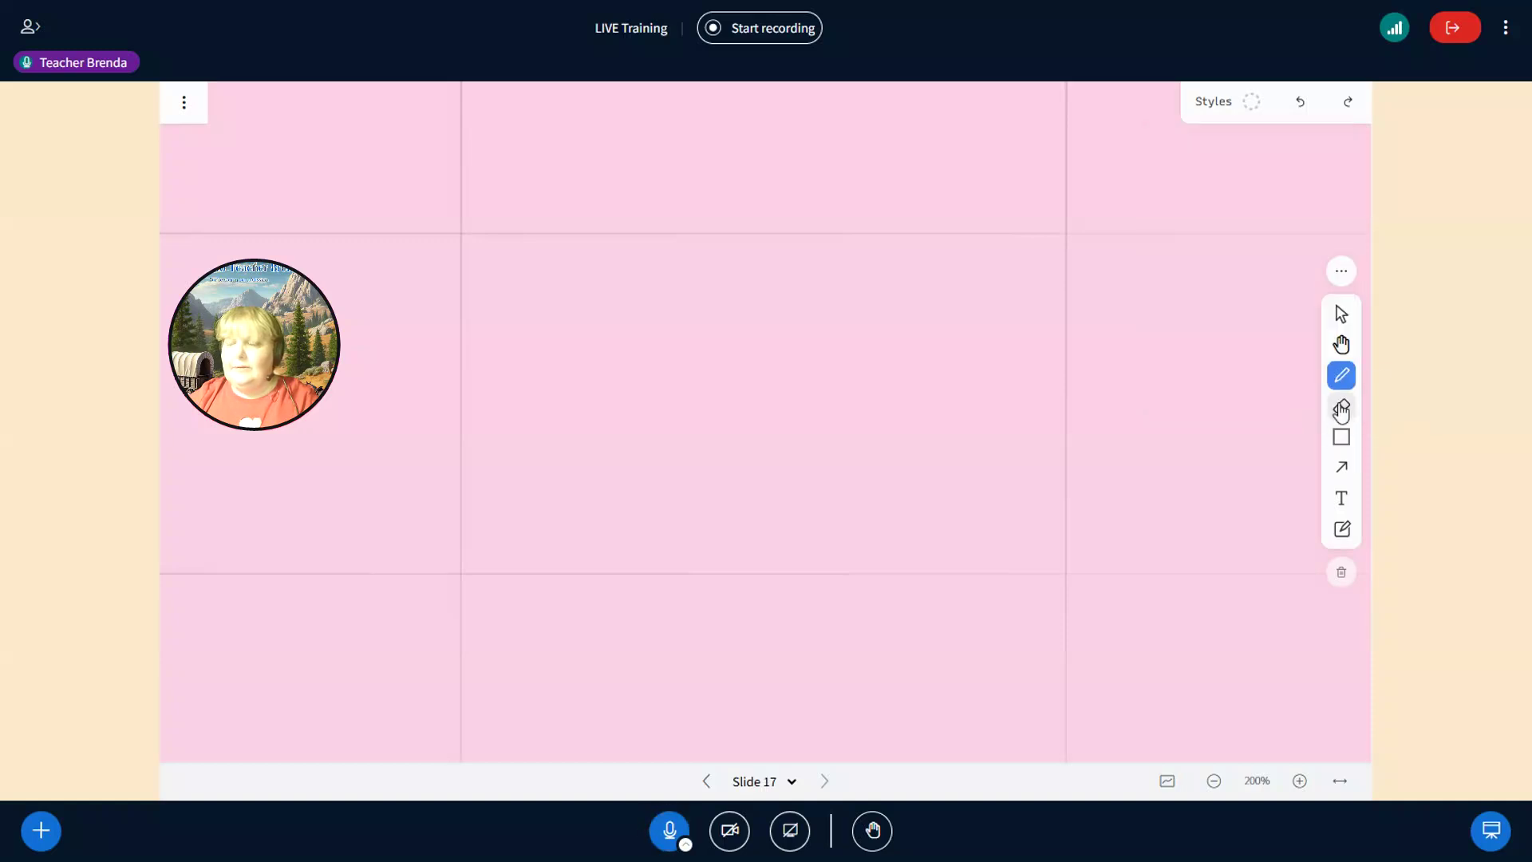
left_click(1341, 437)
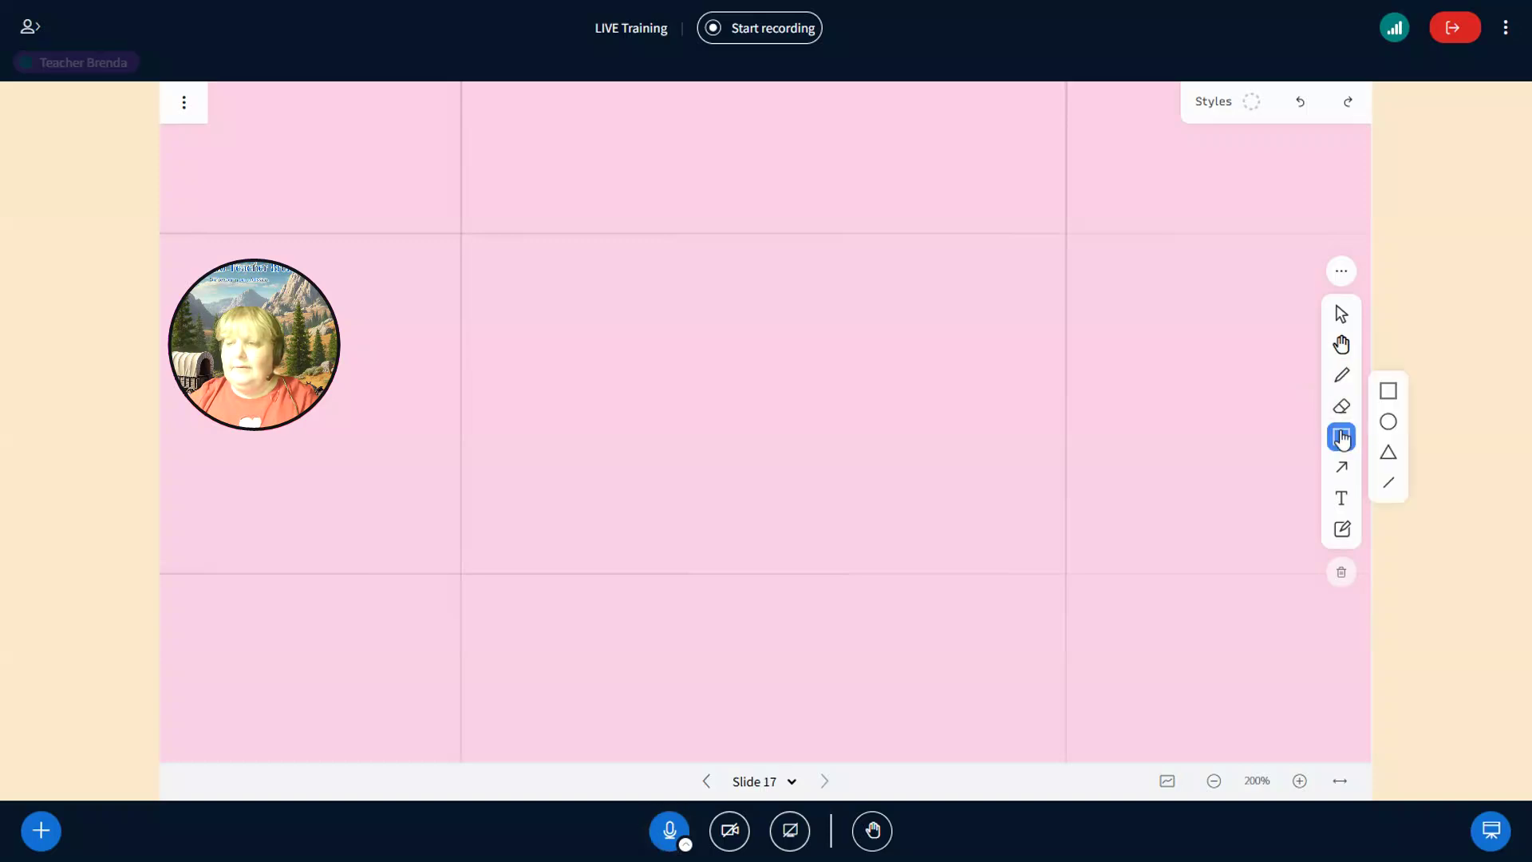
- Draw a rectangle near the top centre and give it a yellow fill
left_click(1387, 392)
left_click_drag(675, 240, 844, 394)
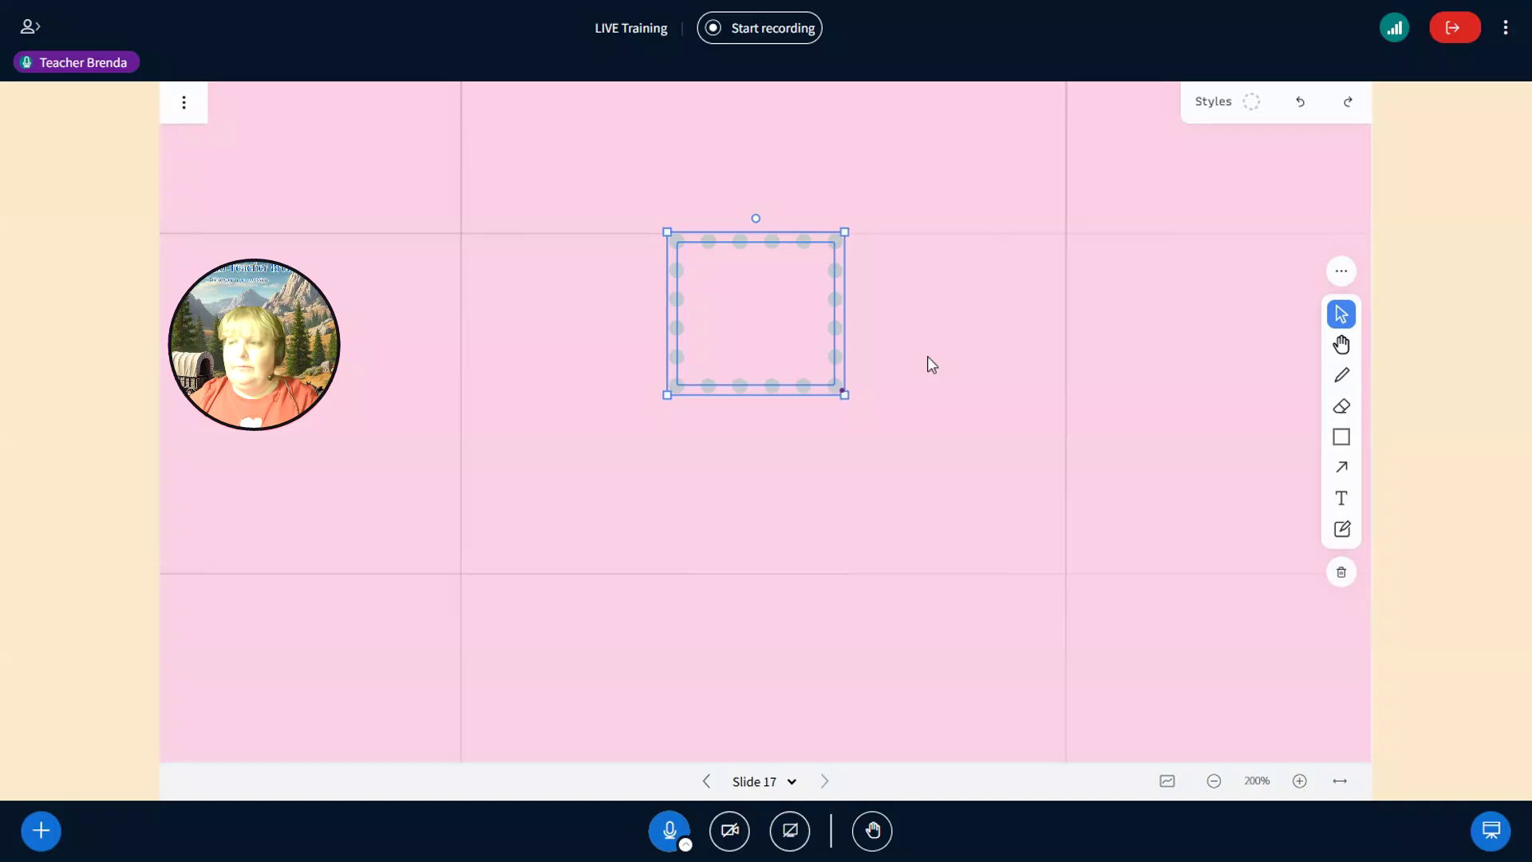
left_click(1259, 110)
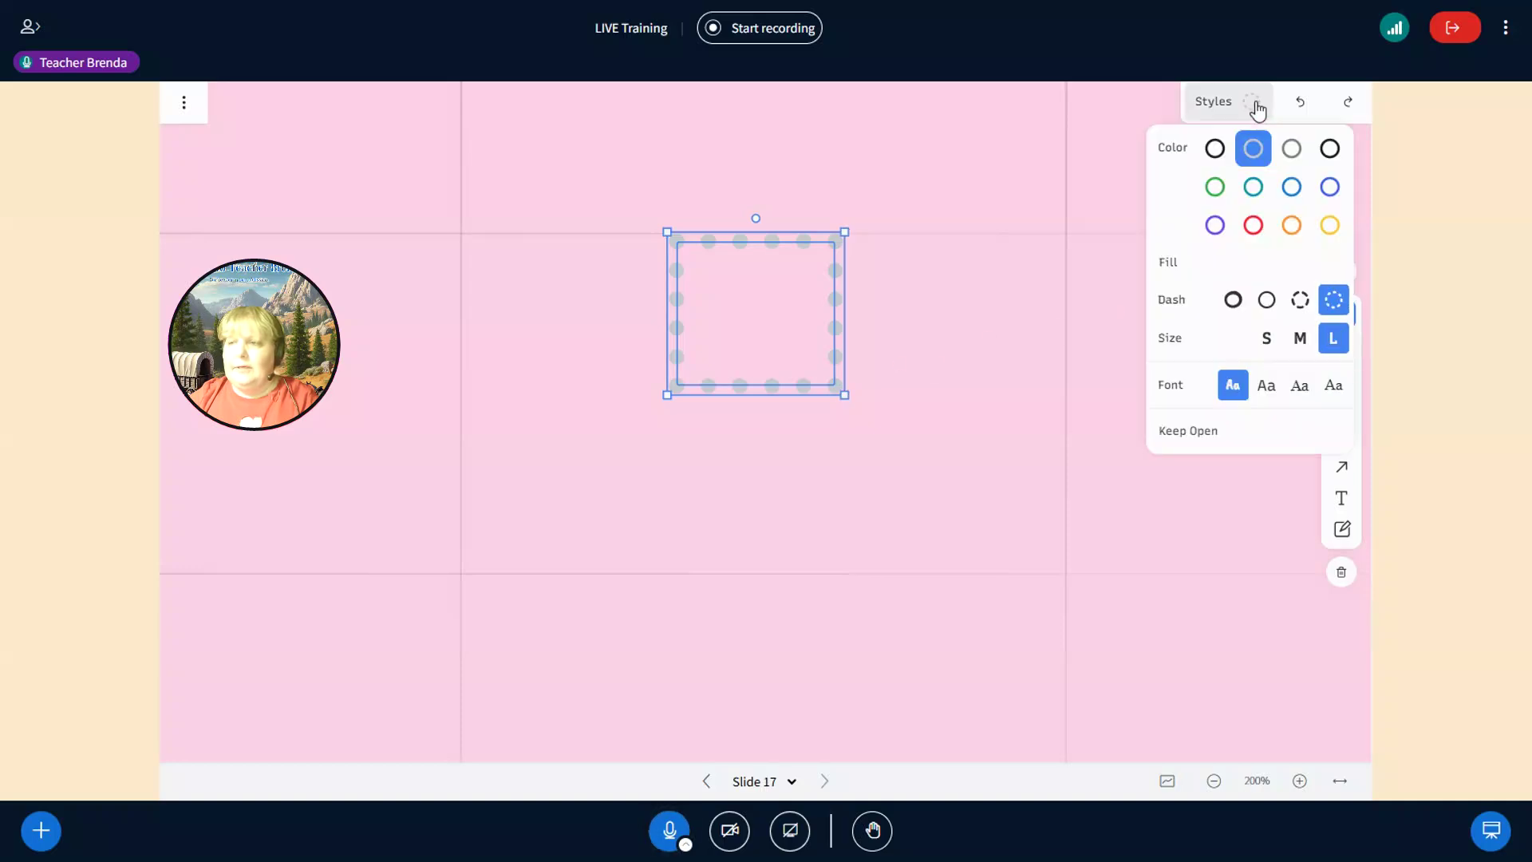
left_click(1229, 258)
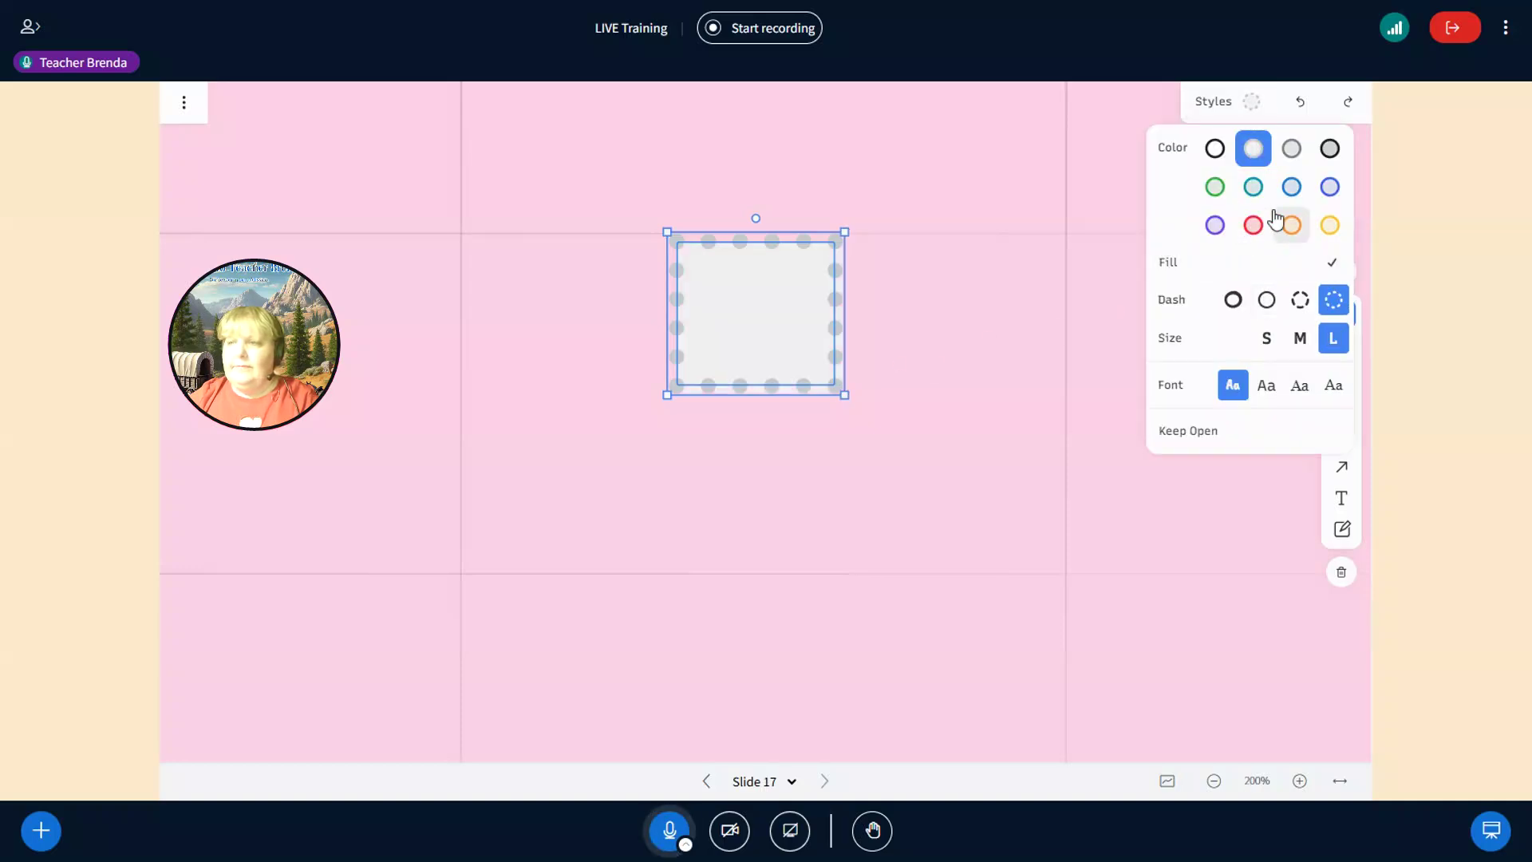
left_click(1326, 189)
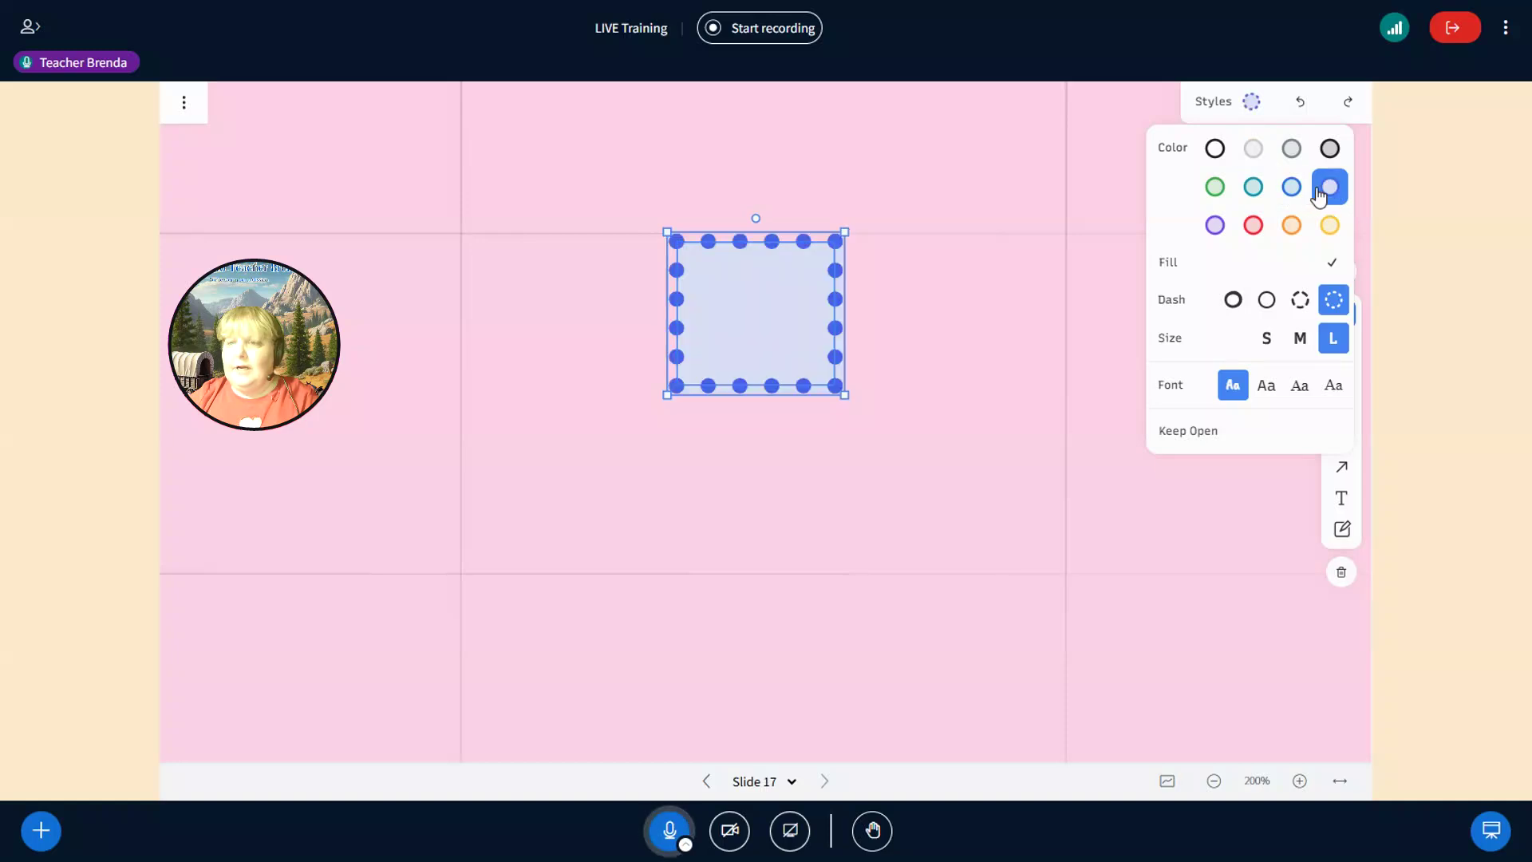
left_click(1330, 229)
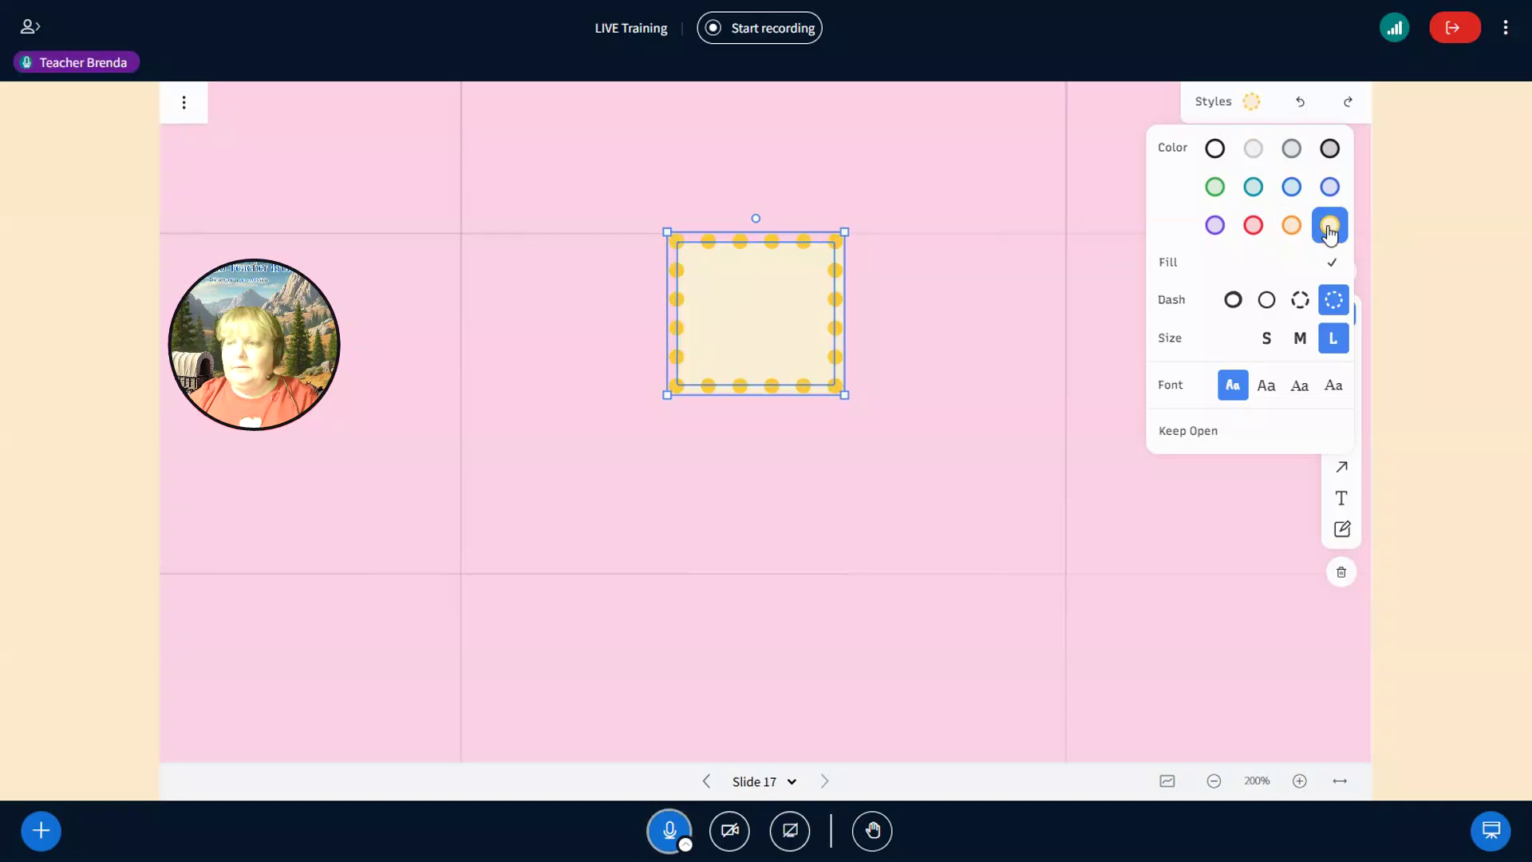
- Settle the rectangle's outline on dashed at size L and pick the second font style
left_click(1303, 301)
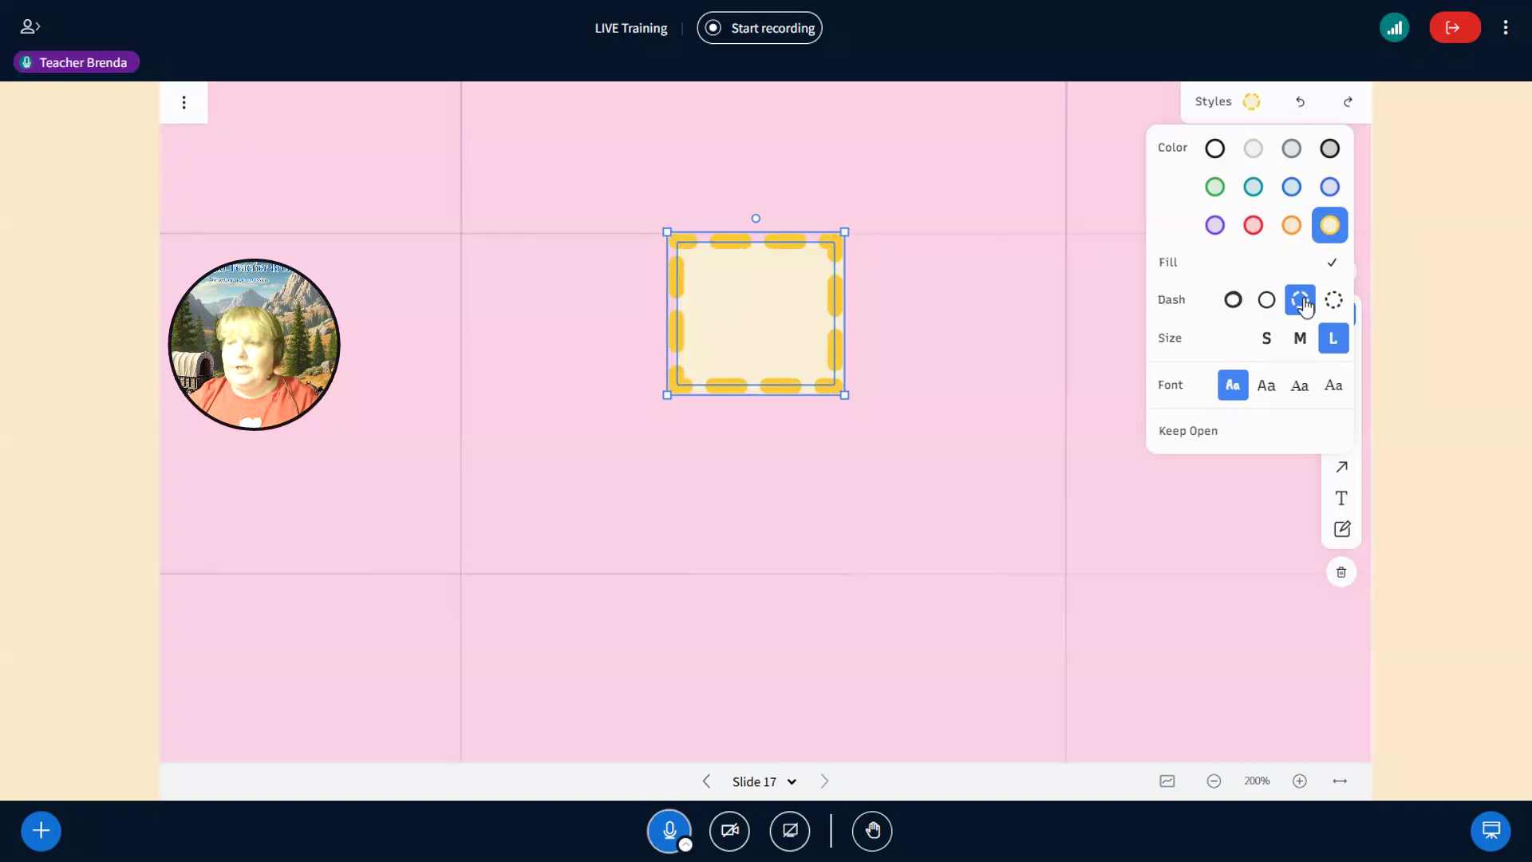
left_click(1268, 304)
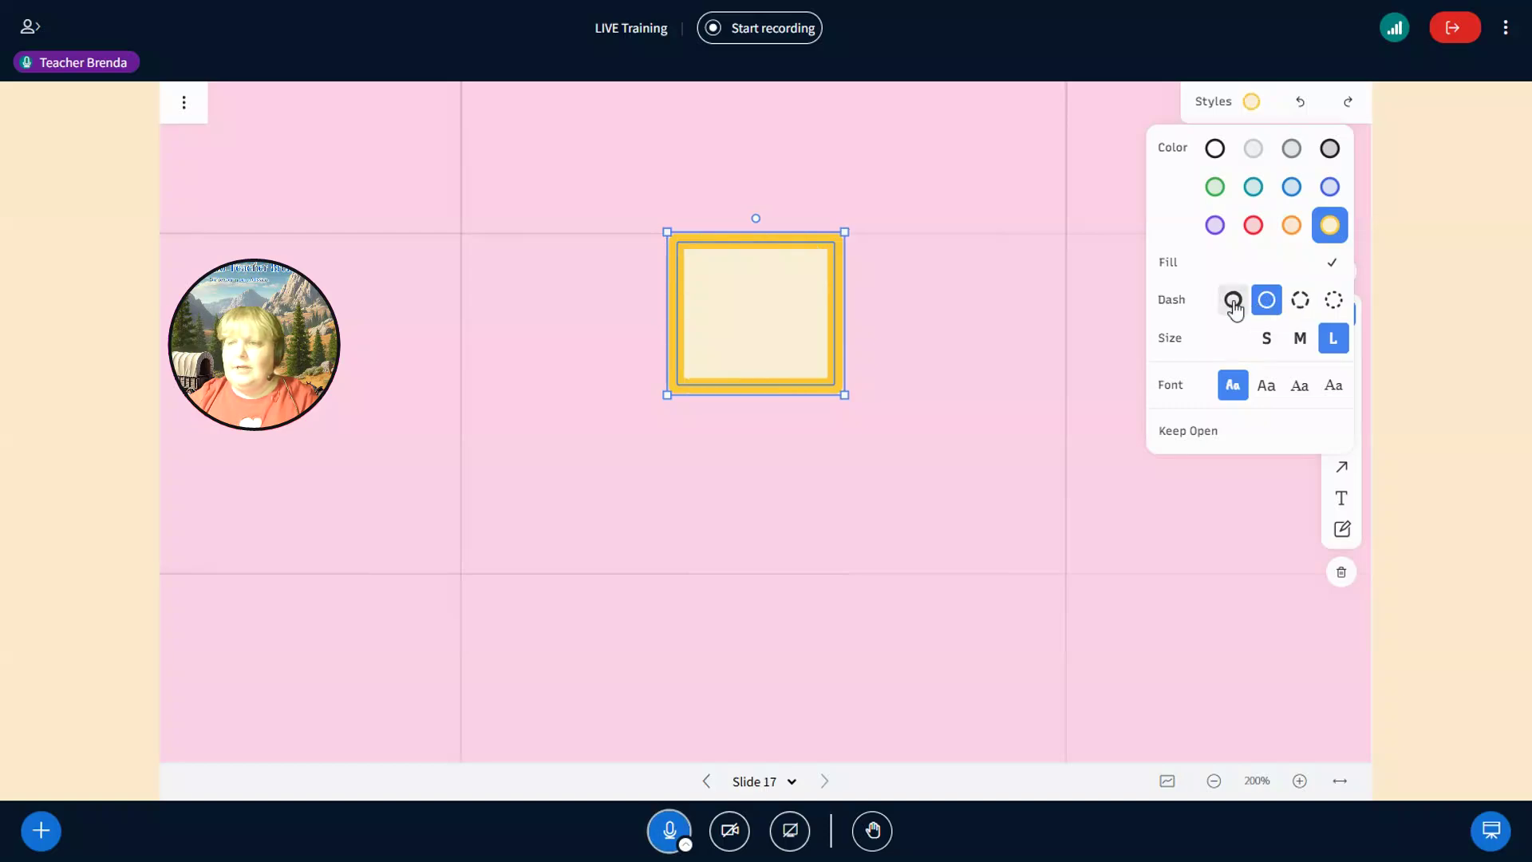
left_click(1234, 301)
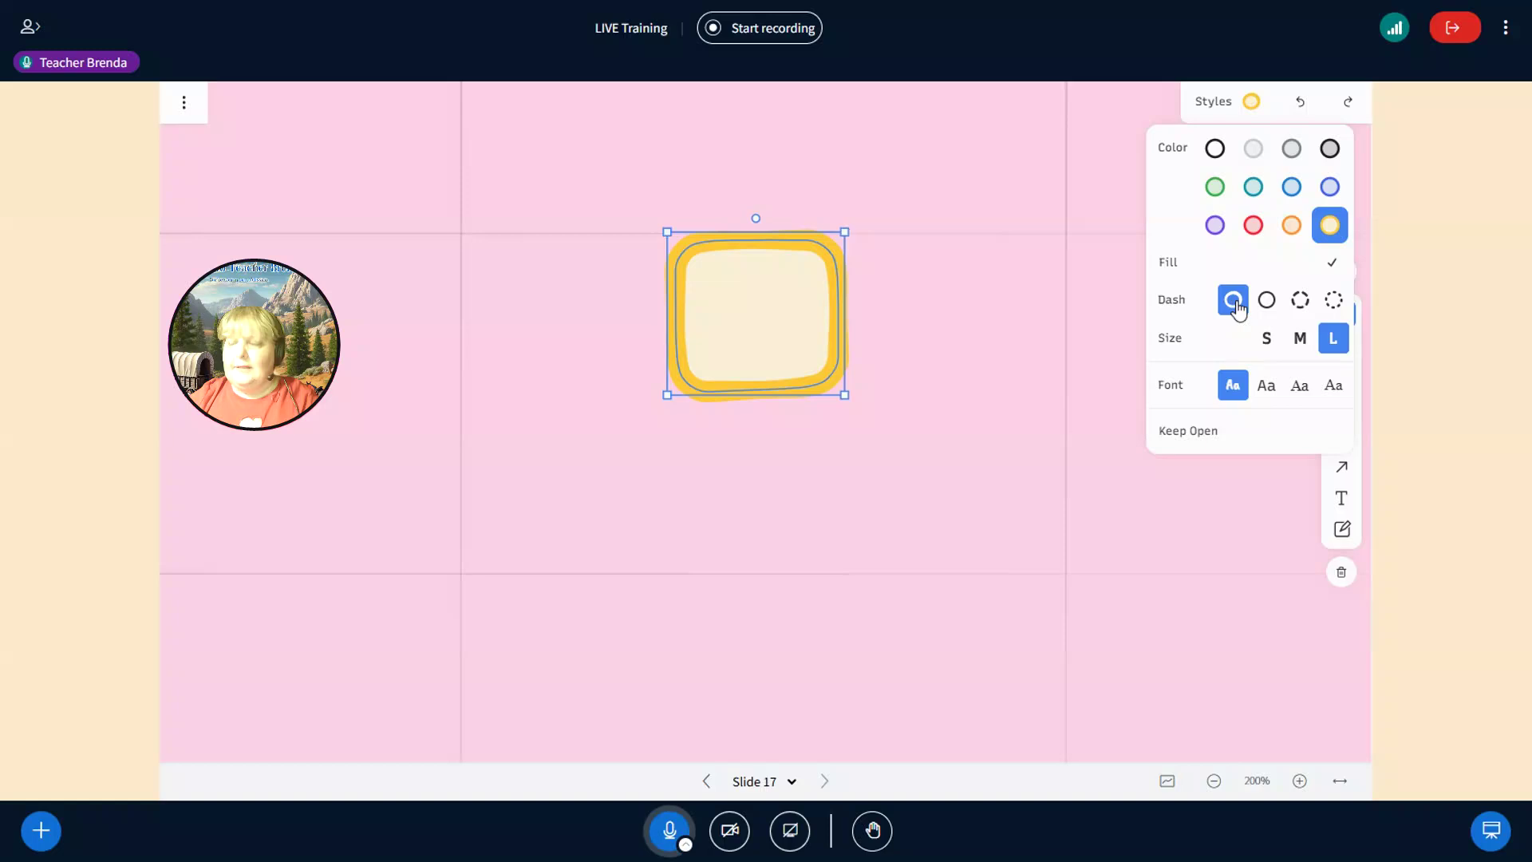
left_click(1266, 303)
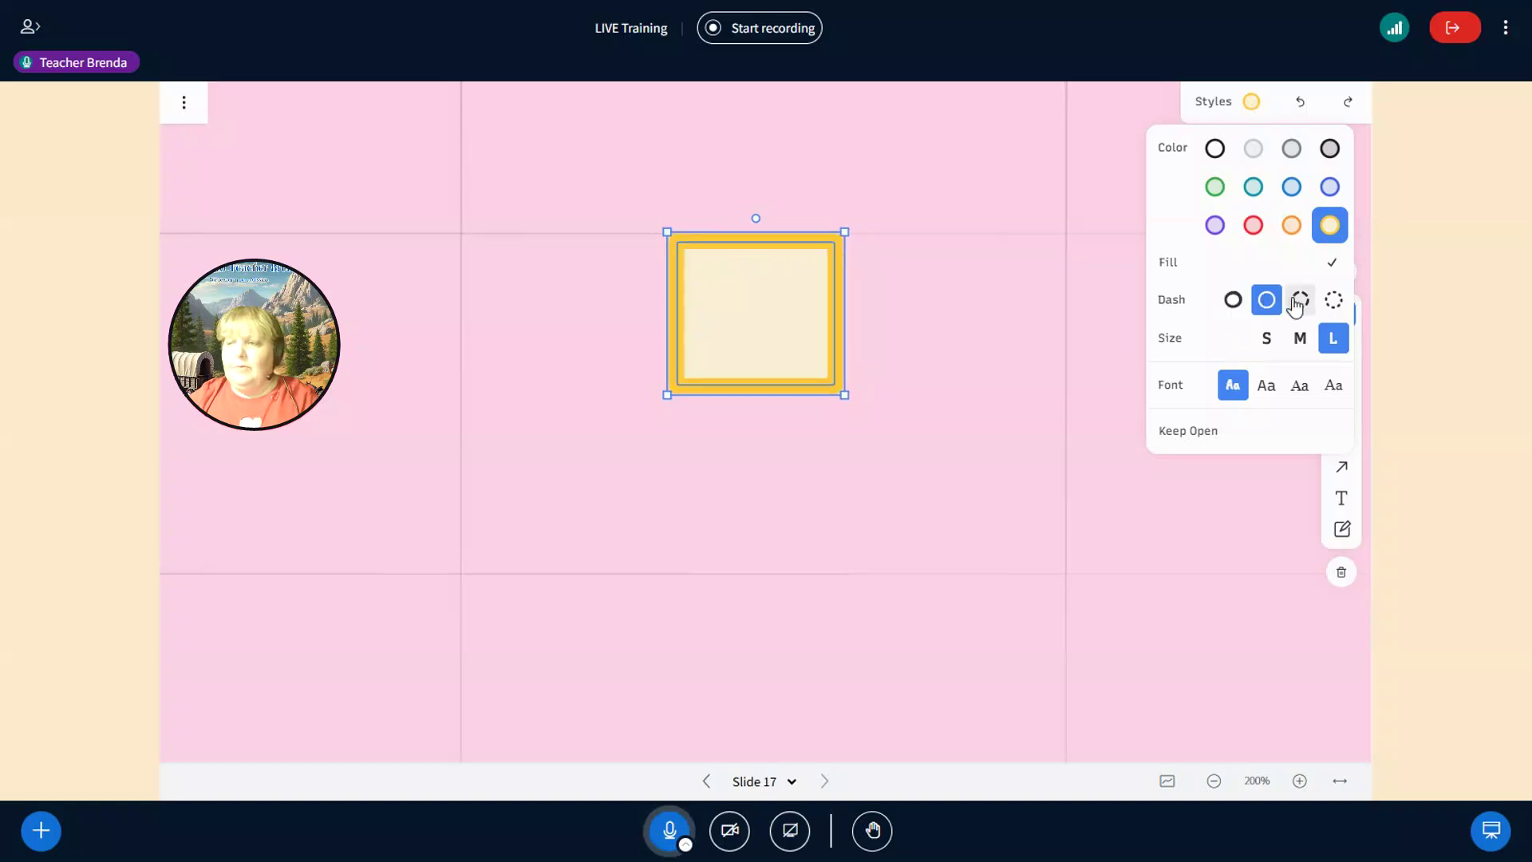
left_click(1294, 303)
left_click(1302, 339)
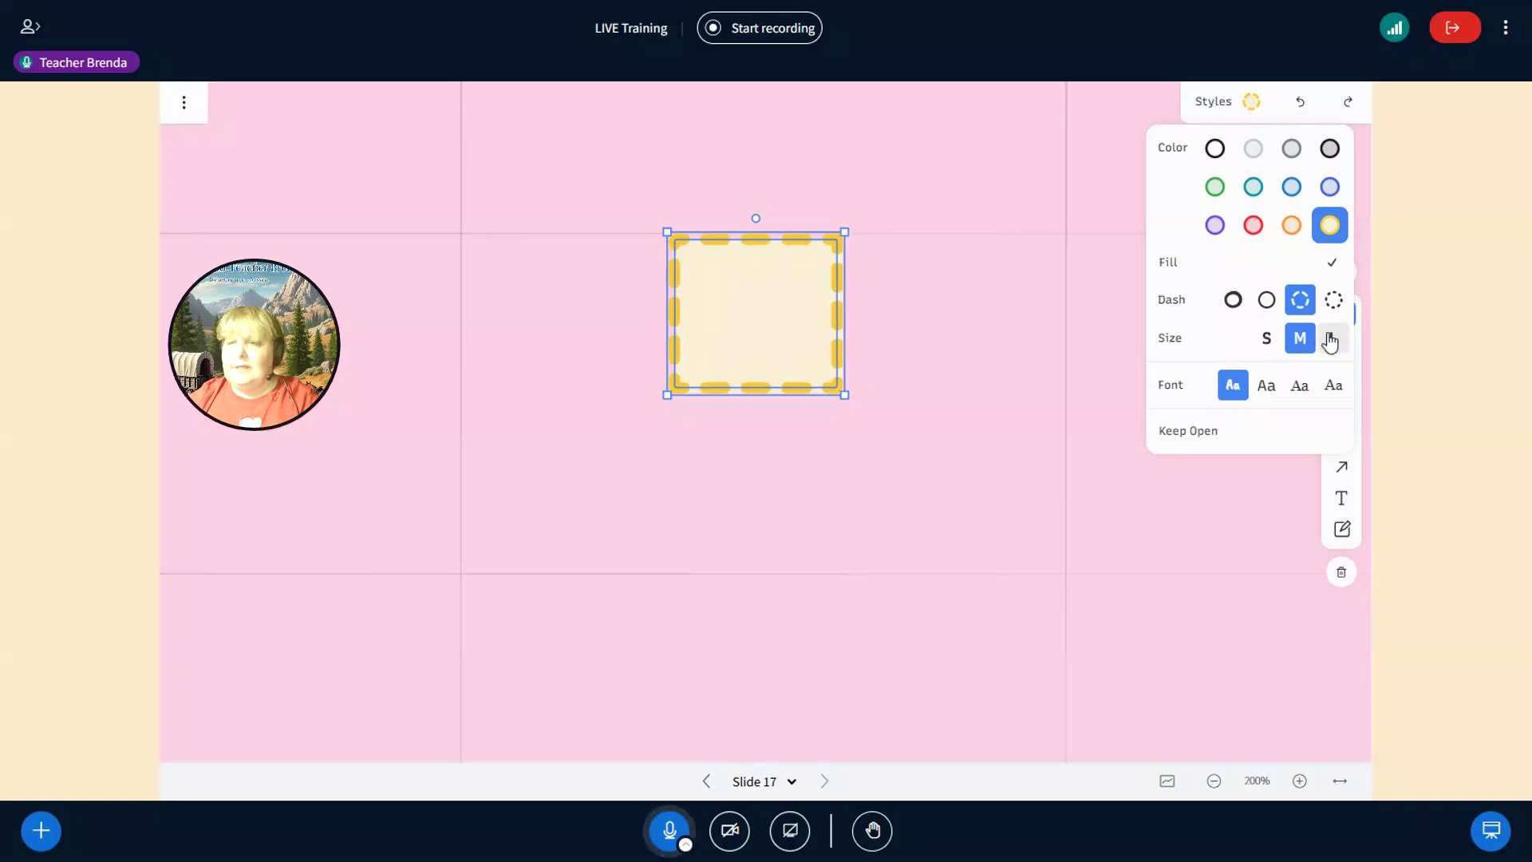
left_click(1329, 340)
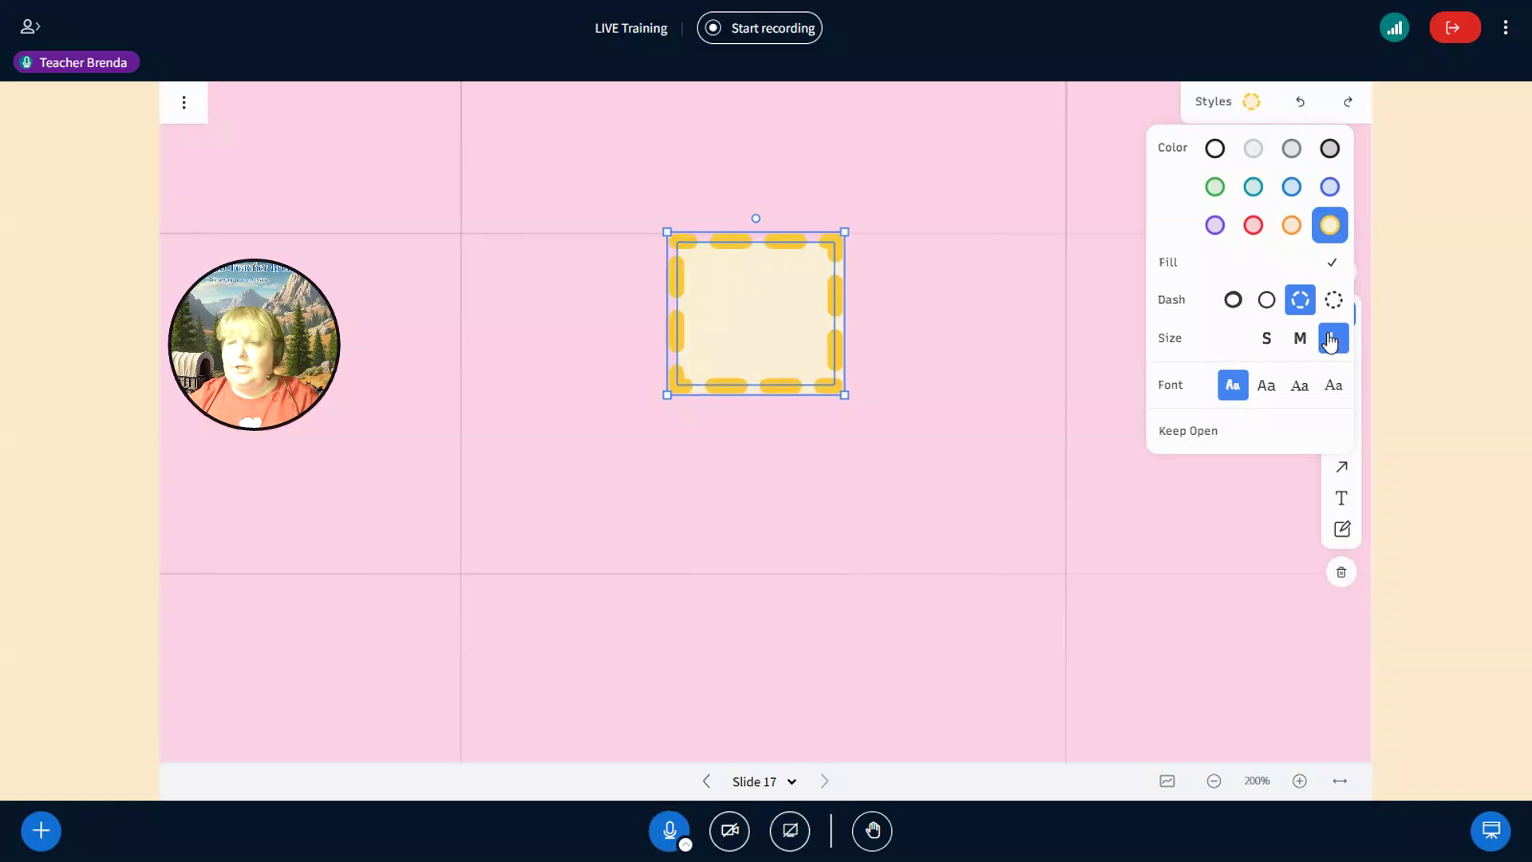
left_click(1264, 342)
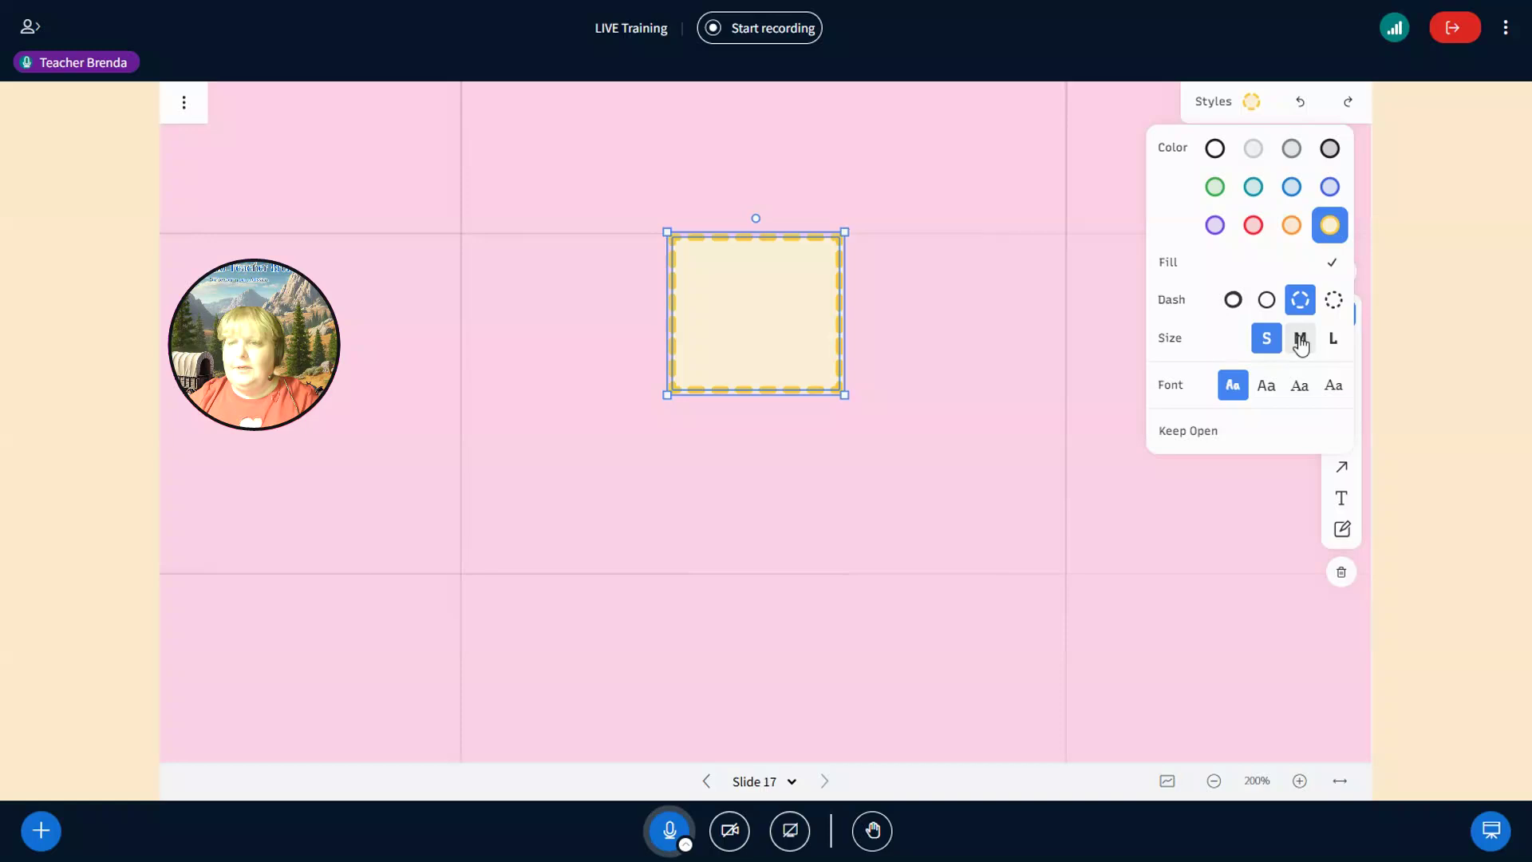
left_click(1301, 343)
left_click(1328, 343)
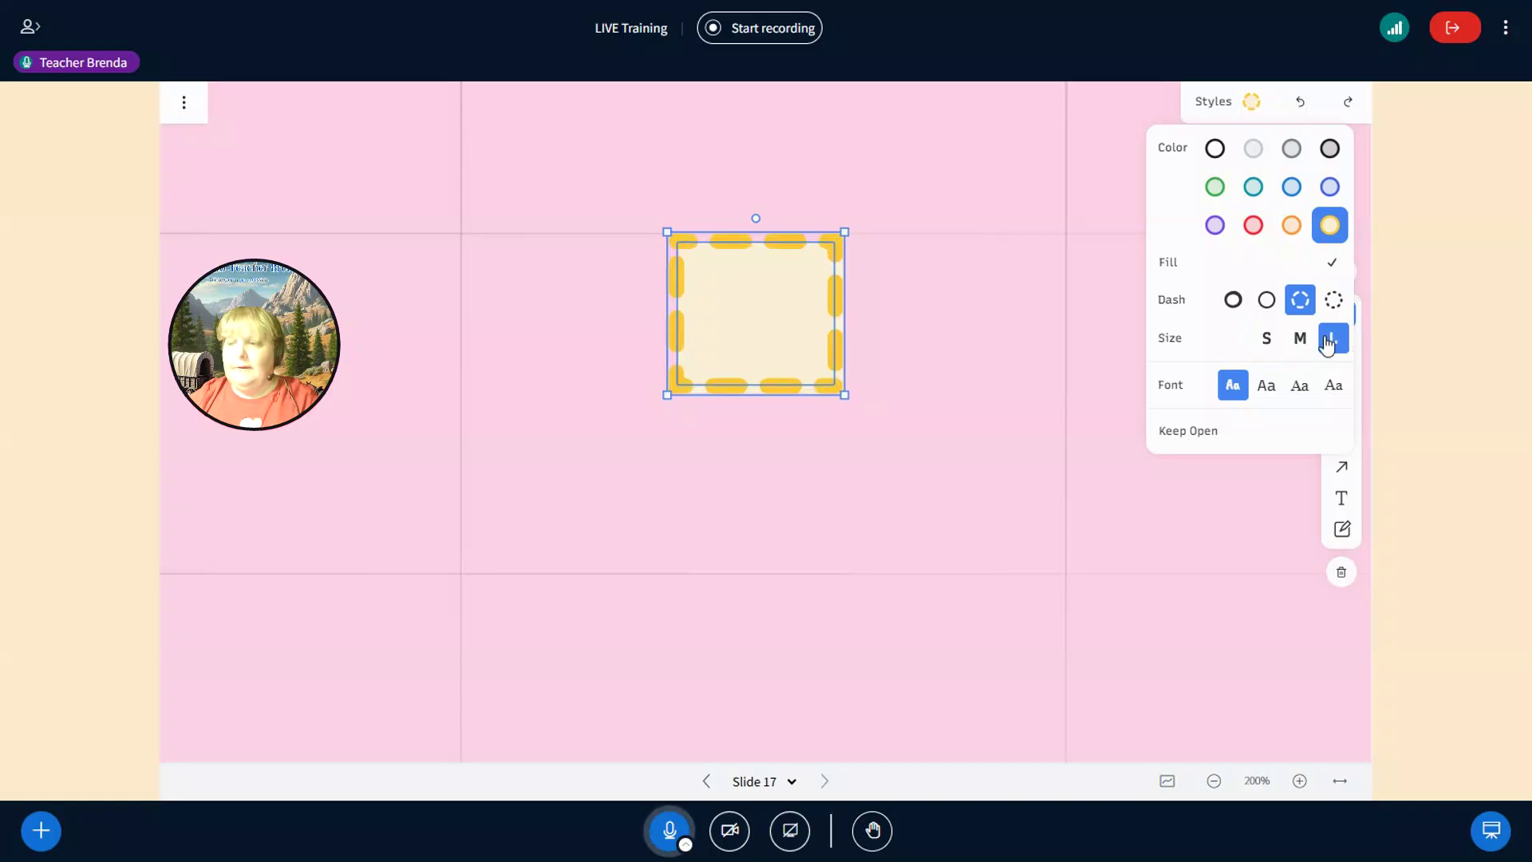
left_click(1265, 389)
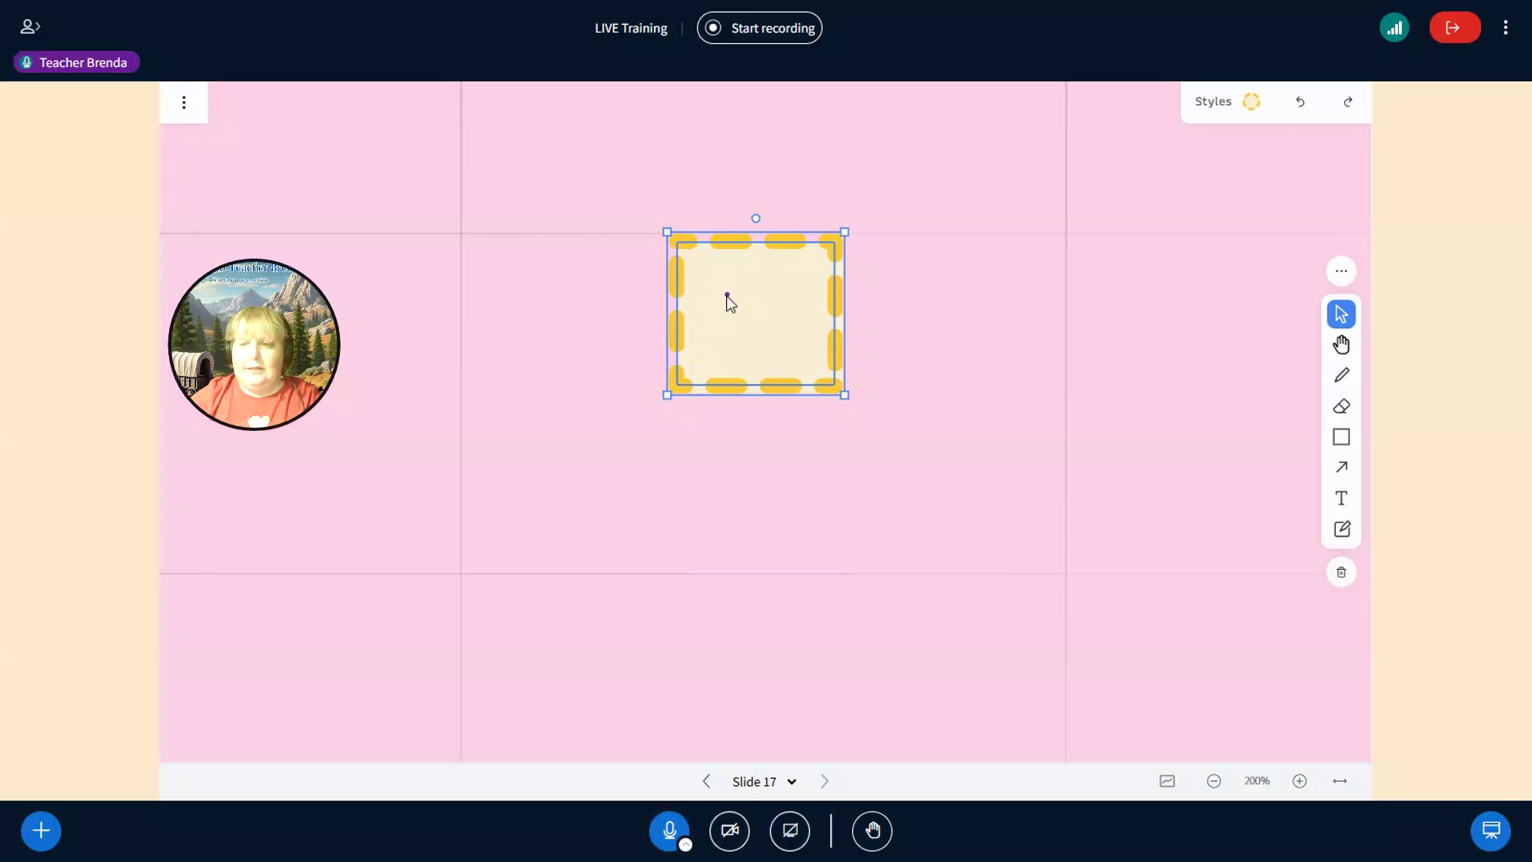
- Duplicate the rectangle with Ctrl+D into a diagonal cascade and resize the last copy
key("ctrl+d")
key("ctrl+d")
key("ctrl+d")
key("ctrl+d")
key("ctrl+d")
key("ctrl+d")
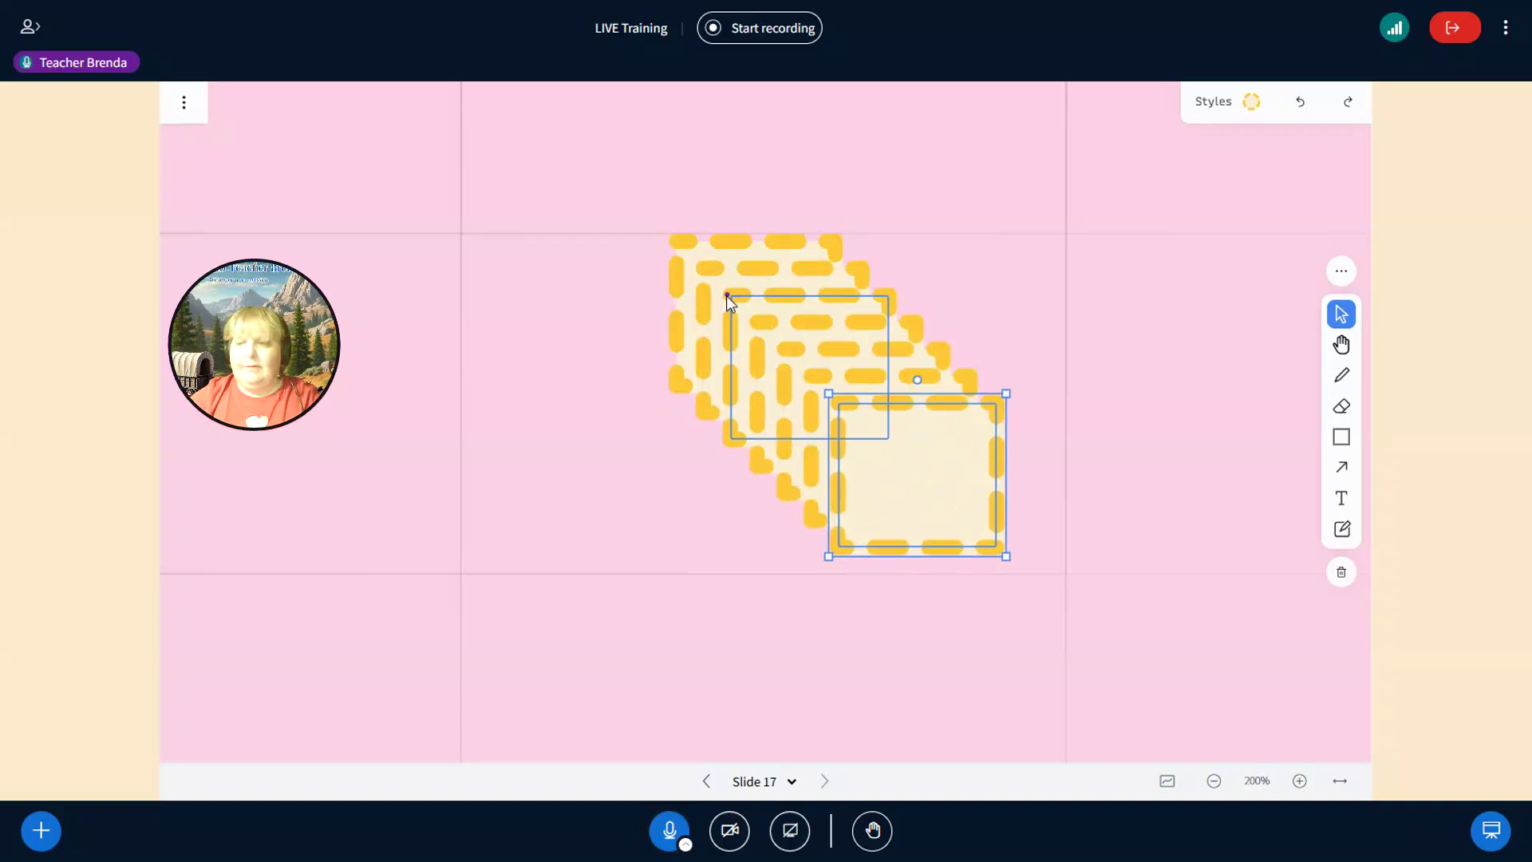
left_click_drag(1007, 392, 1015, 429)
key("Return")
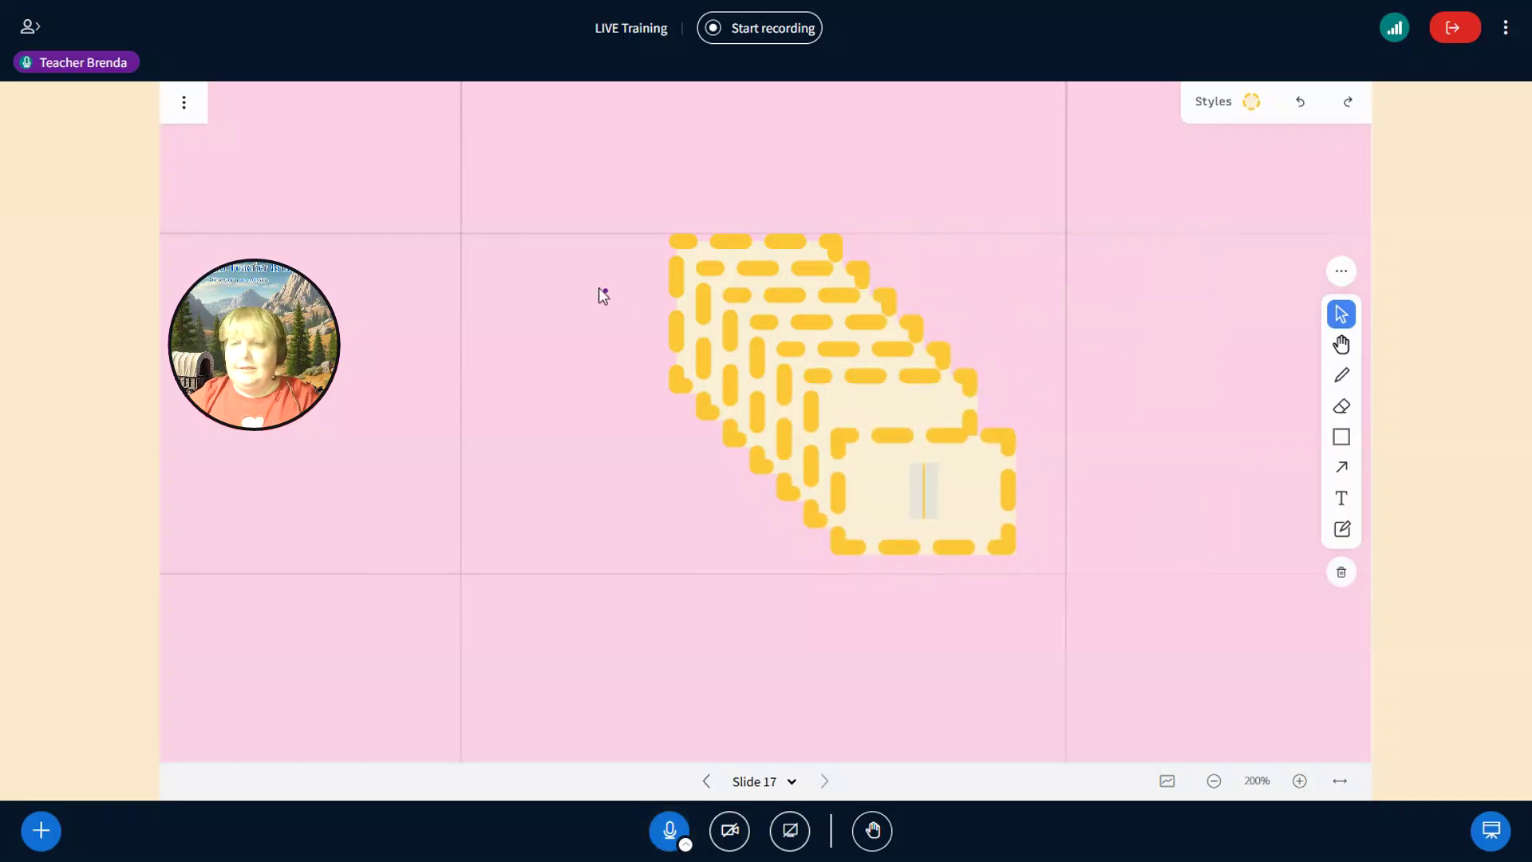
- Select all the rectangles and flip them horizontally, then vertically
left_click_drag(602, 284, 982, 509)
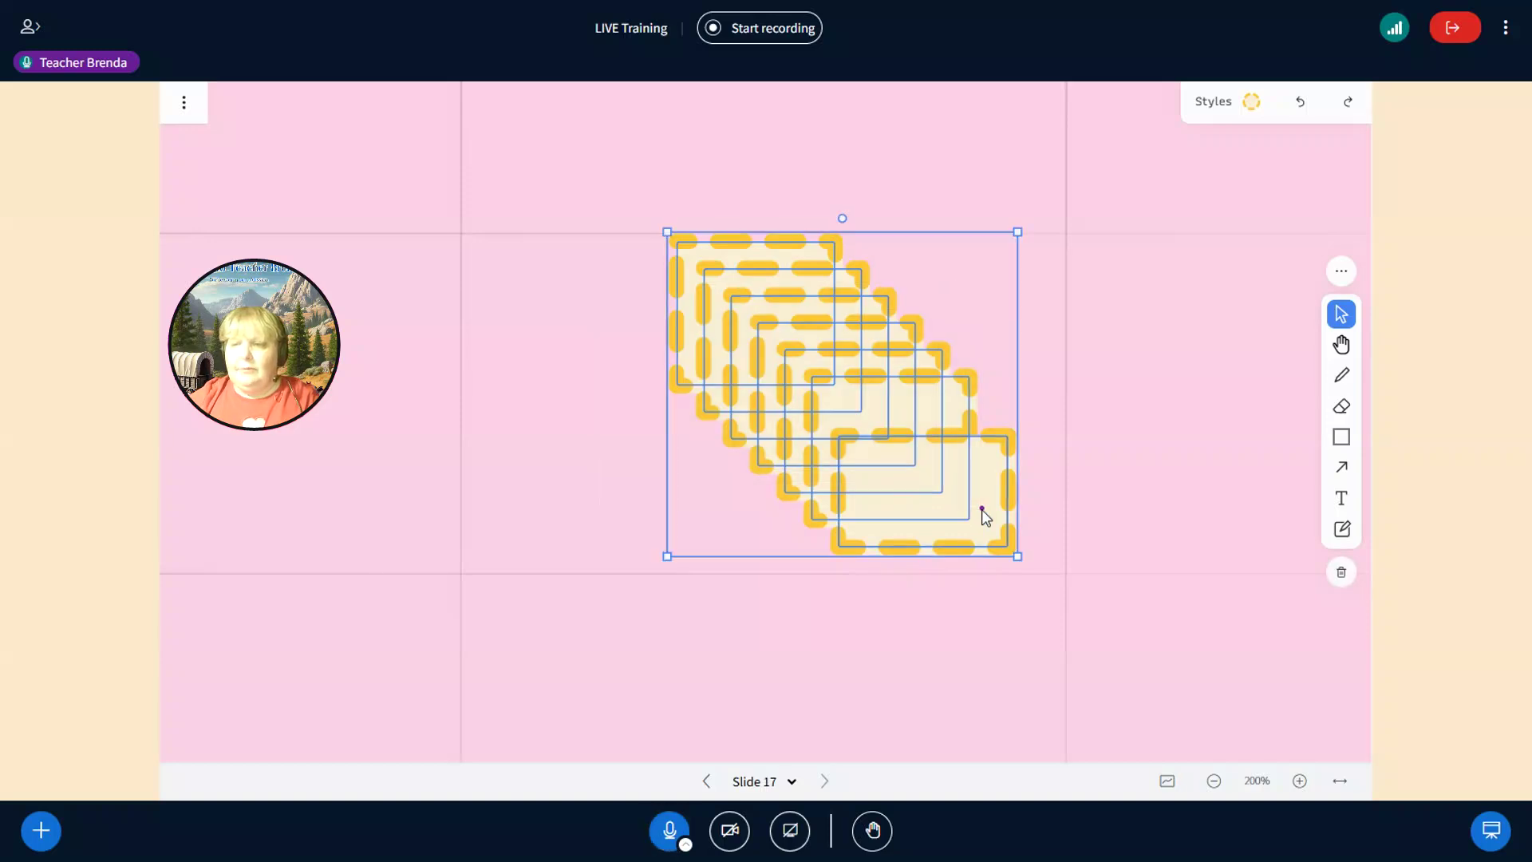
right_click(981, 509)
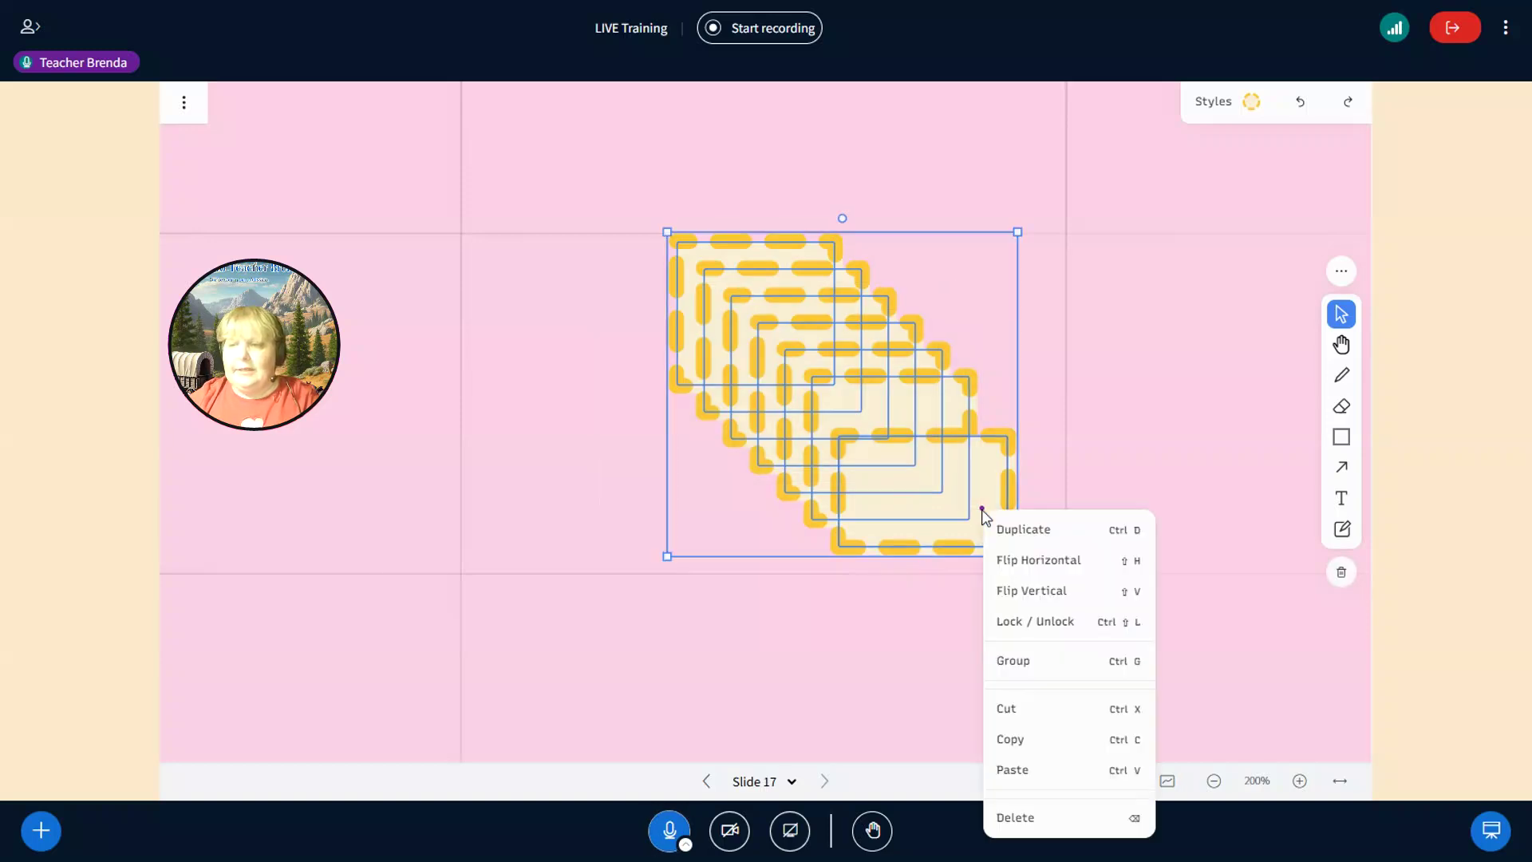
left_click(1011, 562)
right_click(903, 463)
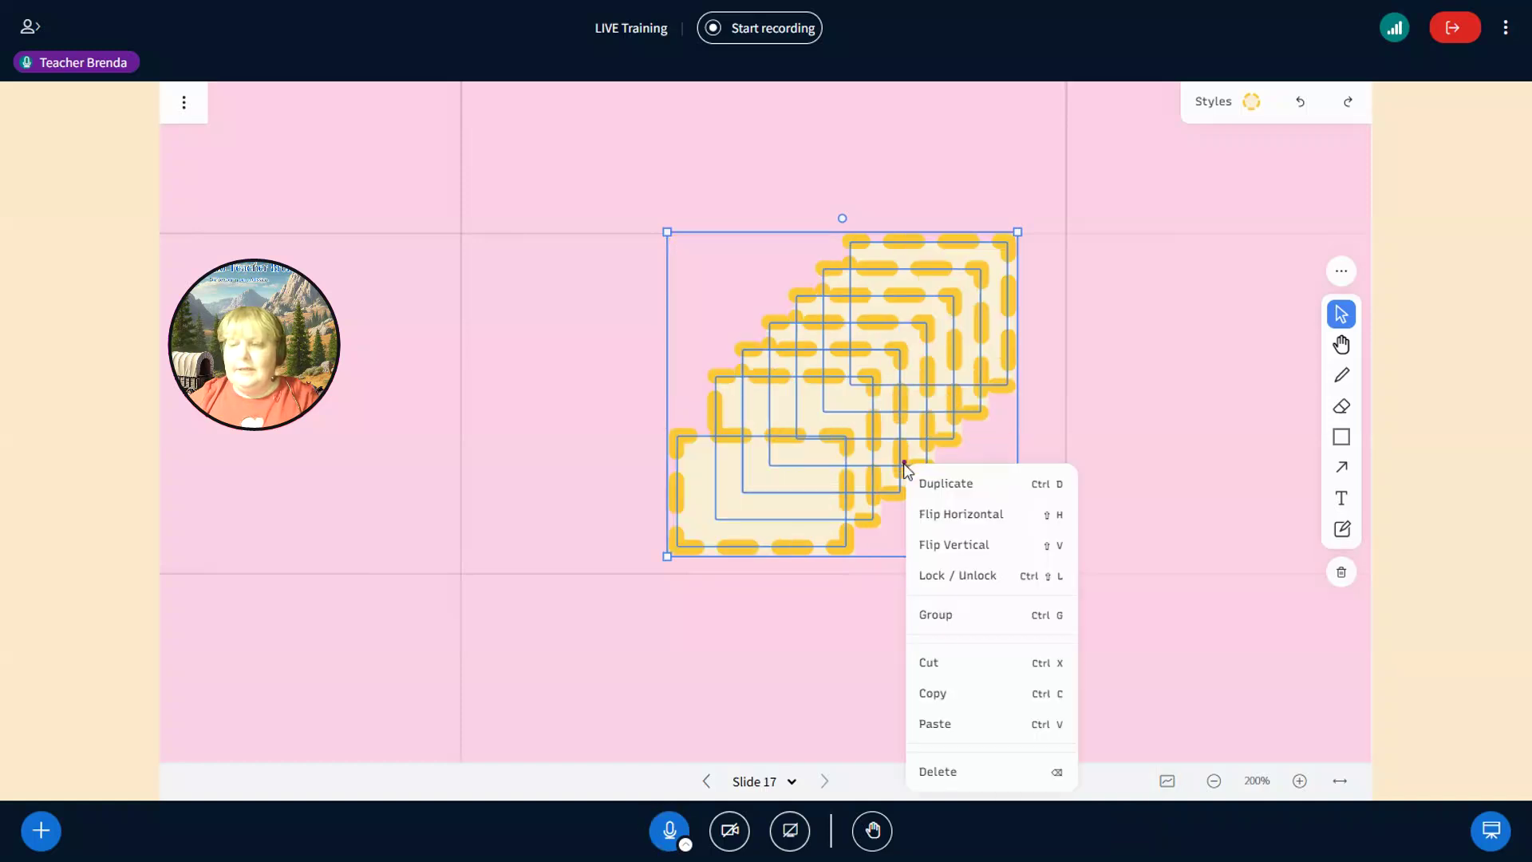
left_click(944, 558)
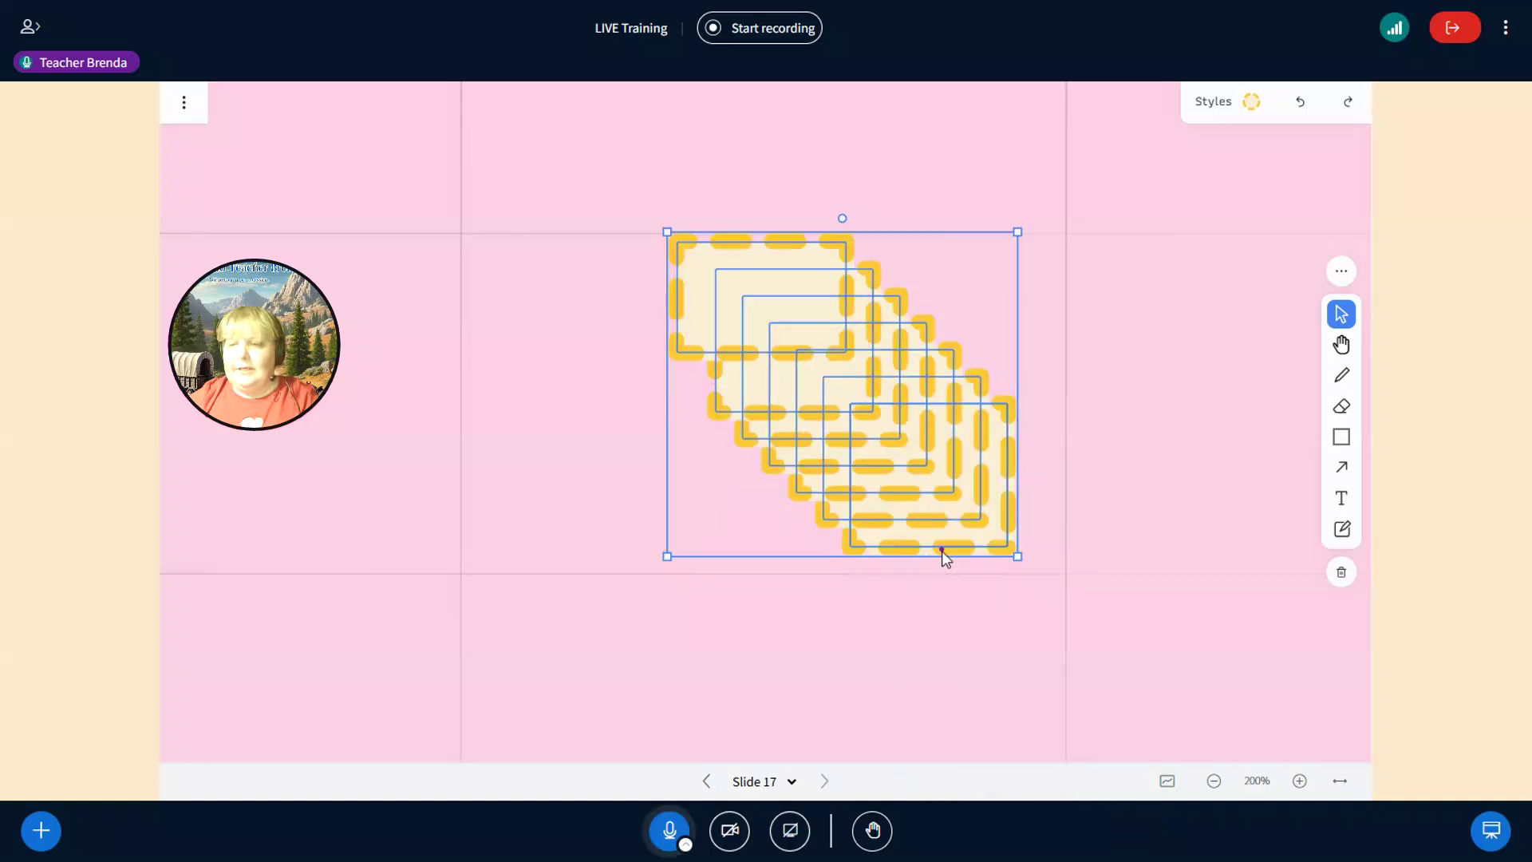
right_click(915, 472)
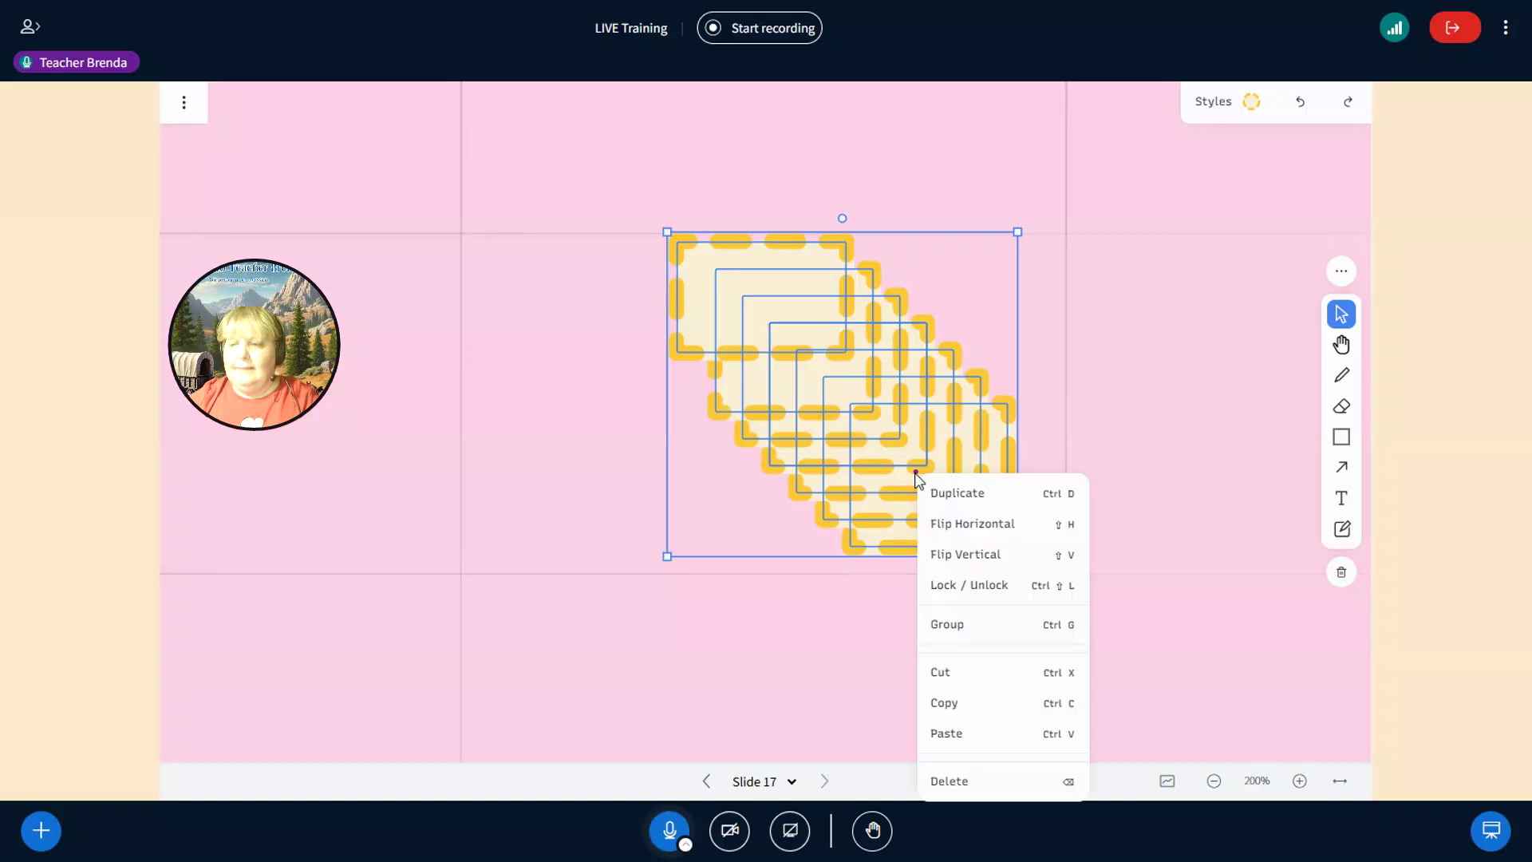
left_click(950, 586)
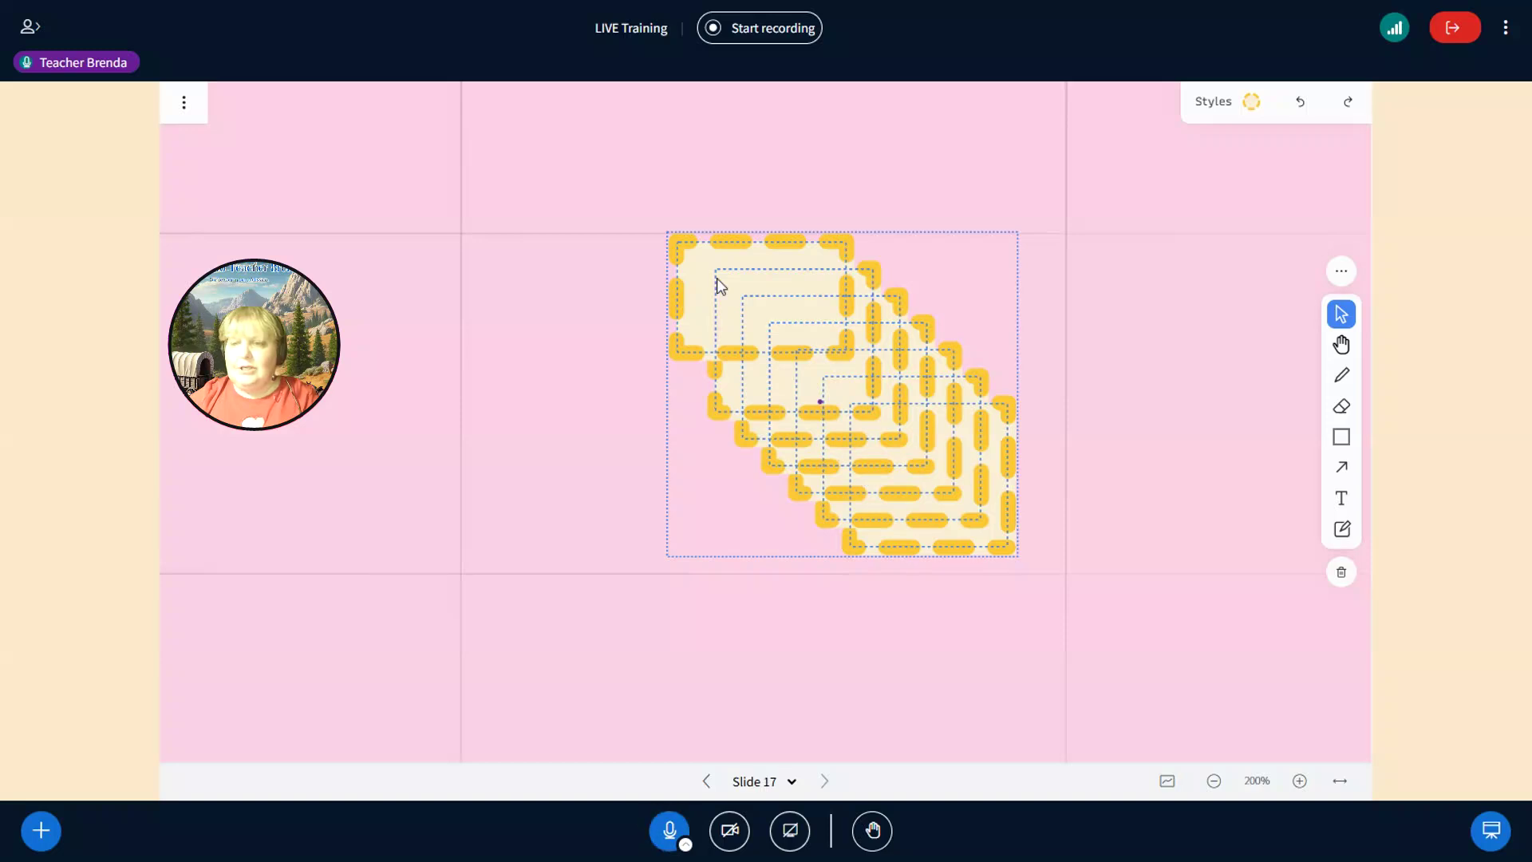
left_click_drag(649, 247, 1041, 529)
right_click(1041, 530)
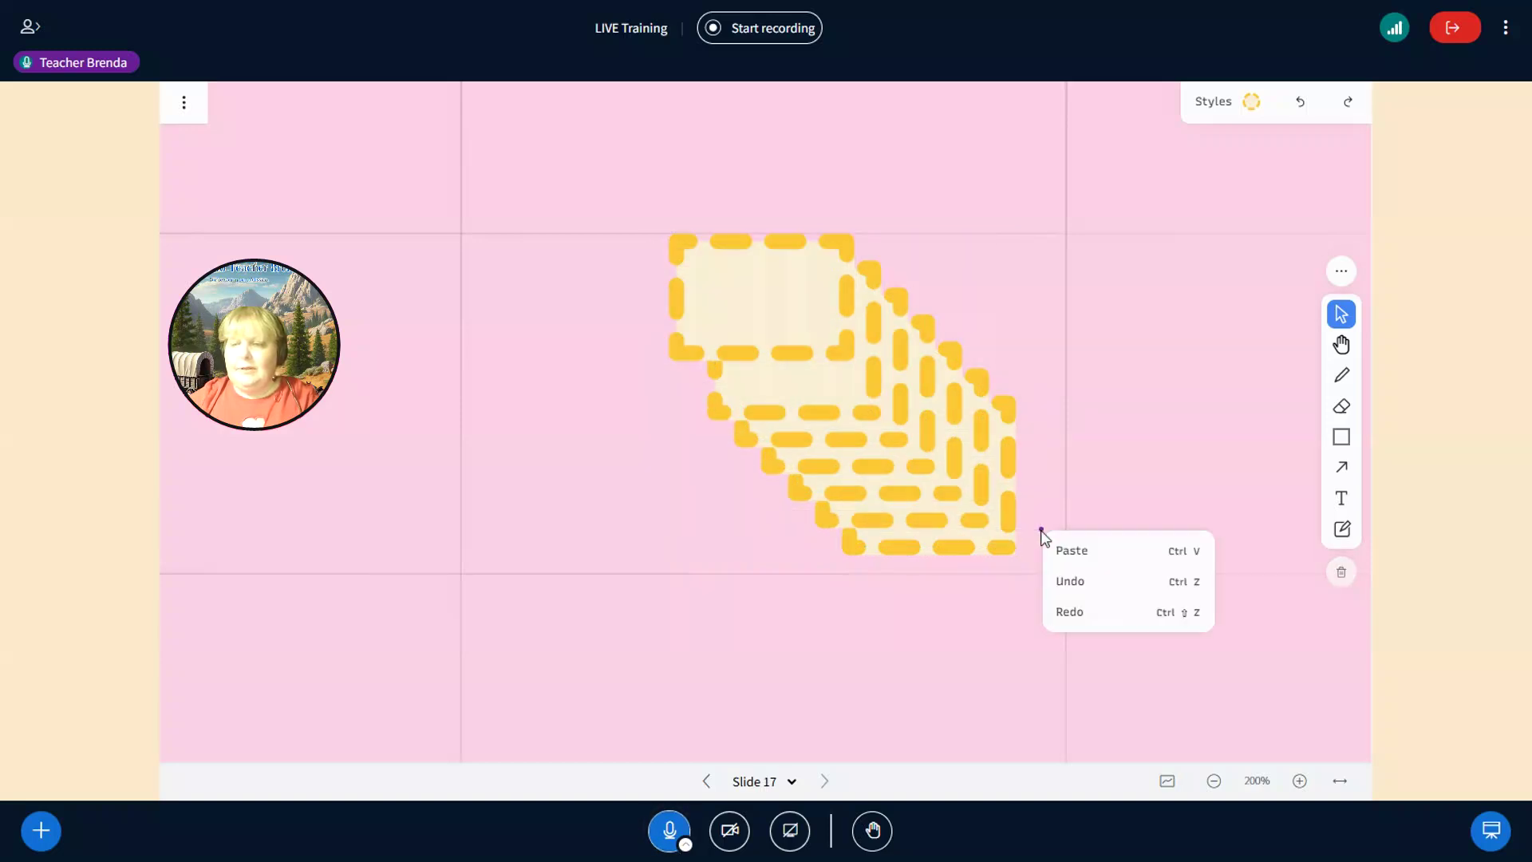
right_click(944, 480)
left_click(700, 249)
left_click_drag(673, 226, 988, 549)
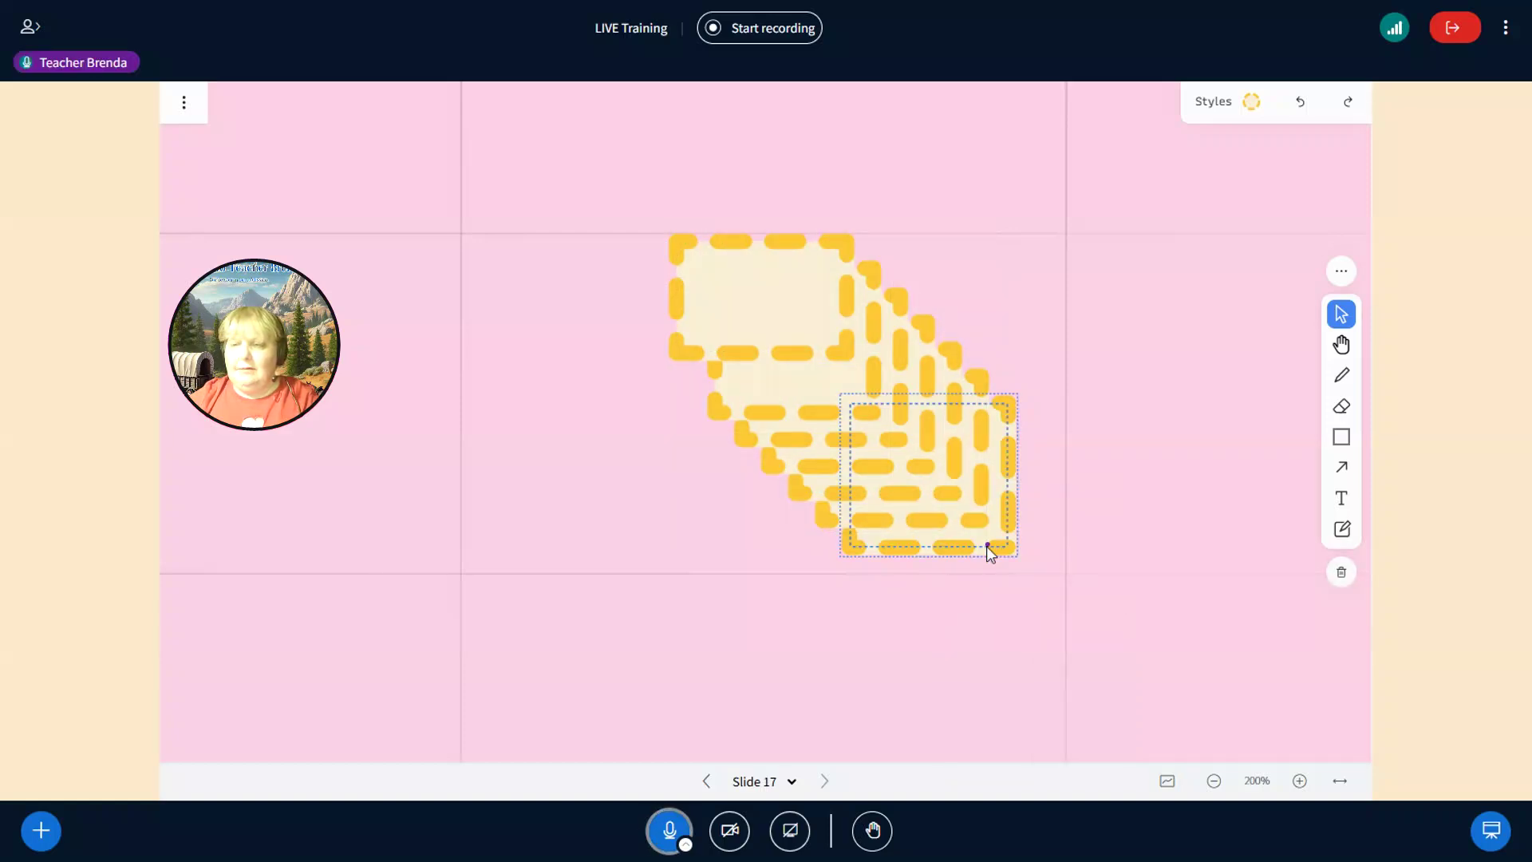
right_click(987, 546)
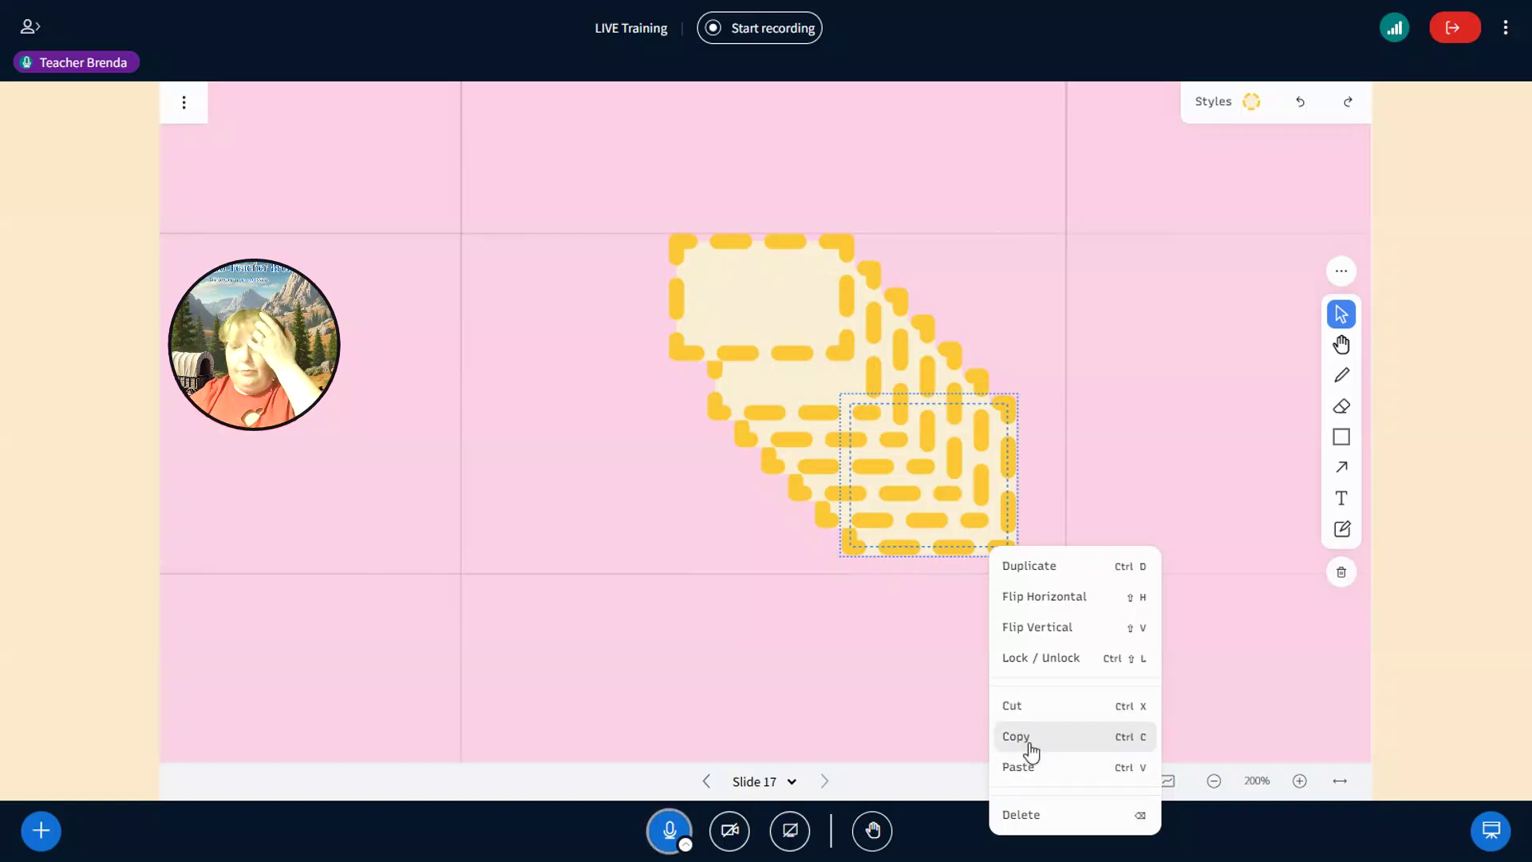
left_click_drag(603, 187, 1025, 571)
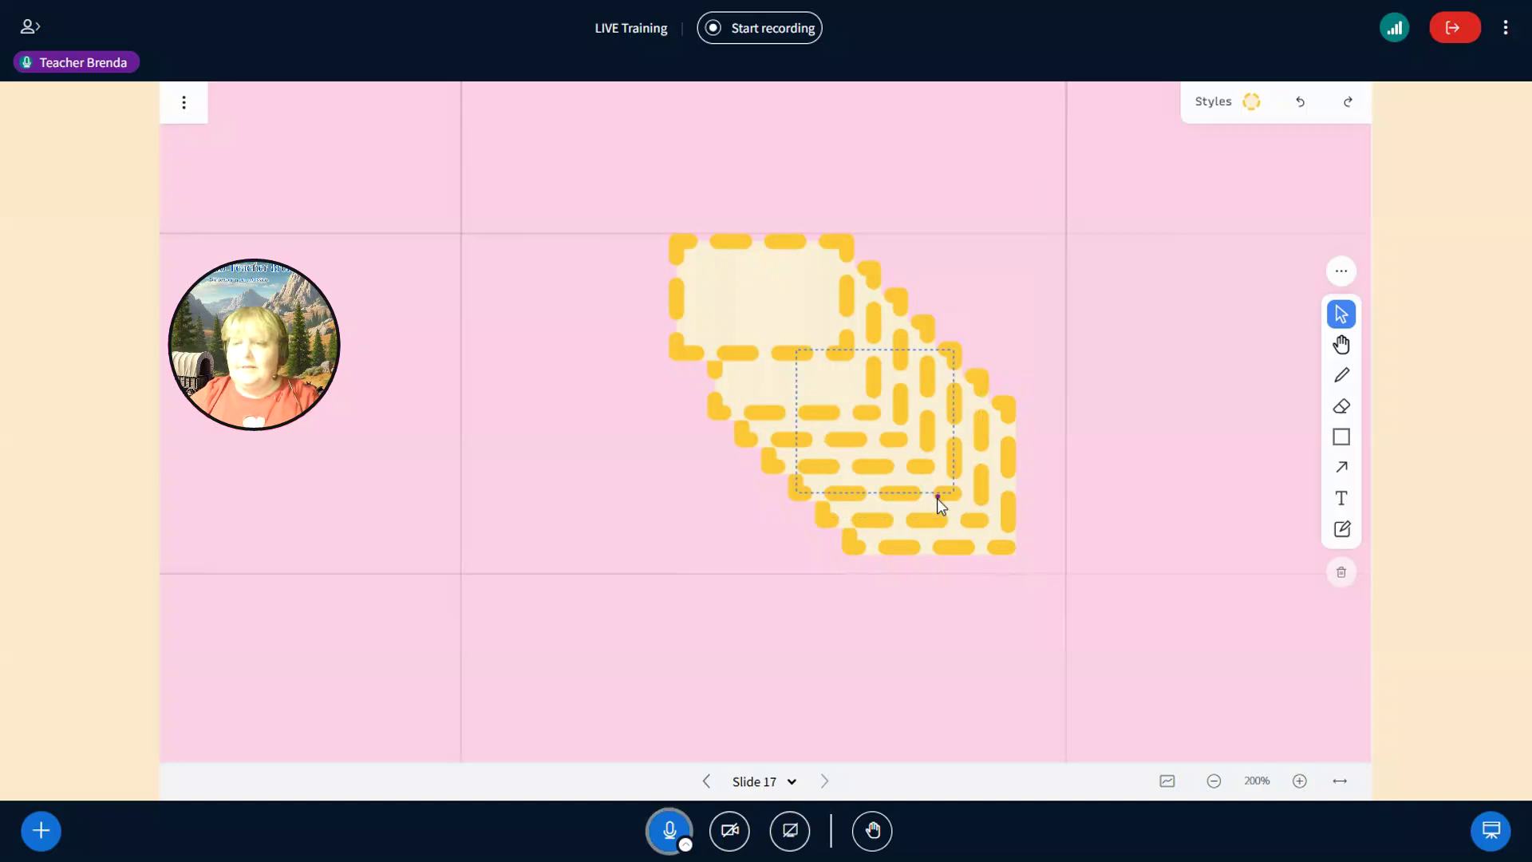
- Undo the stacked copies and border change, leaving a single dashed rectangle
left_click(1301, 104)
left_click(1301, 104)
left_click(1300, 104)
left_click(1301, 104)
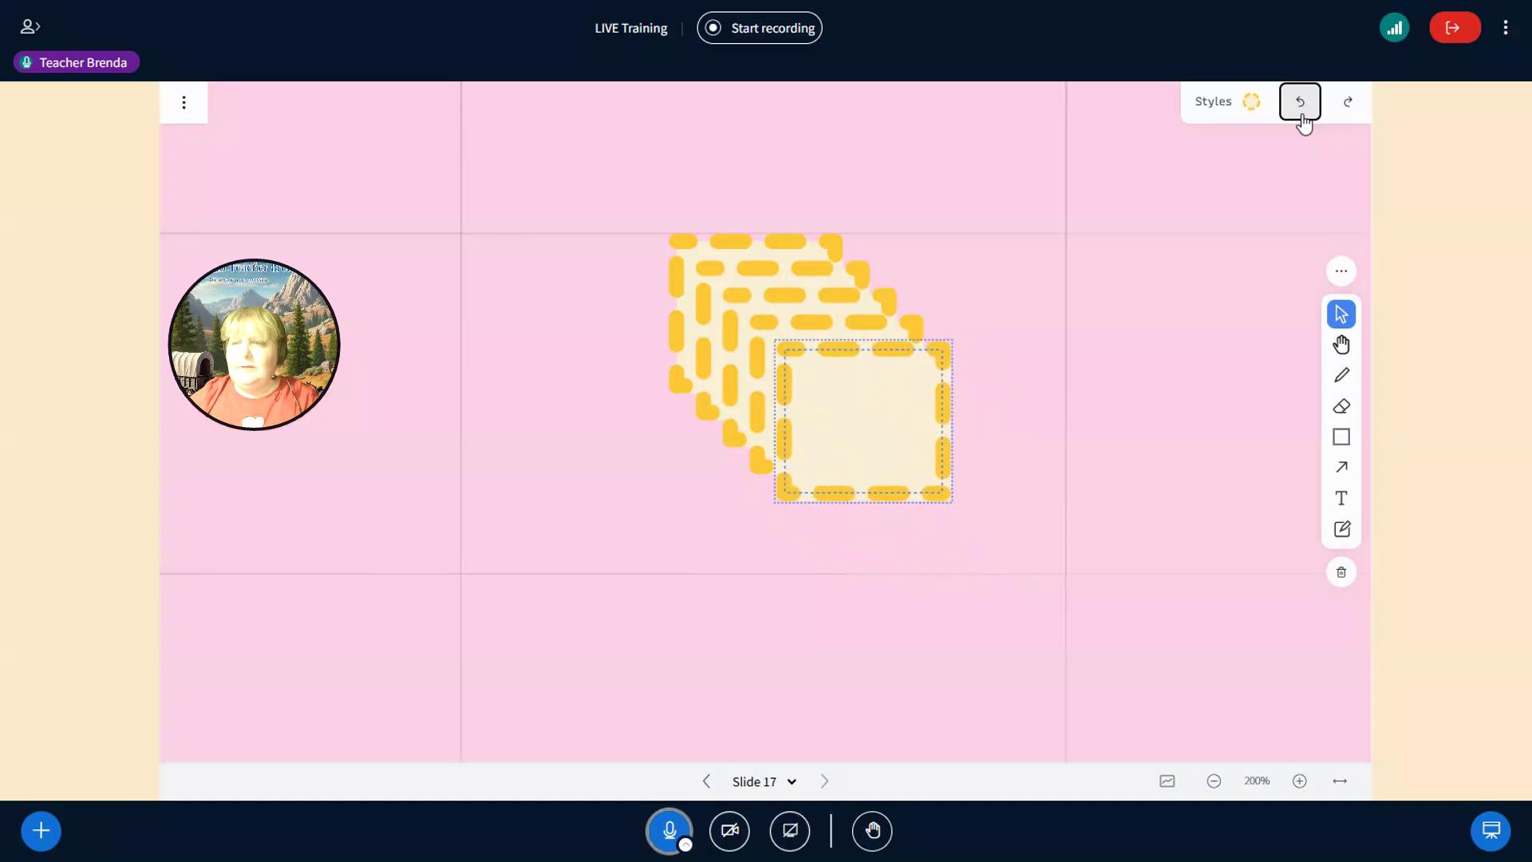
left_click(1300, 105)
left_click(1301, 106)
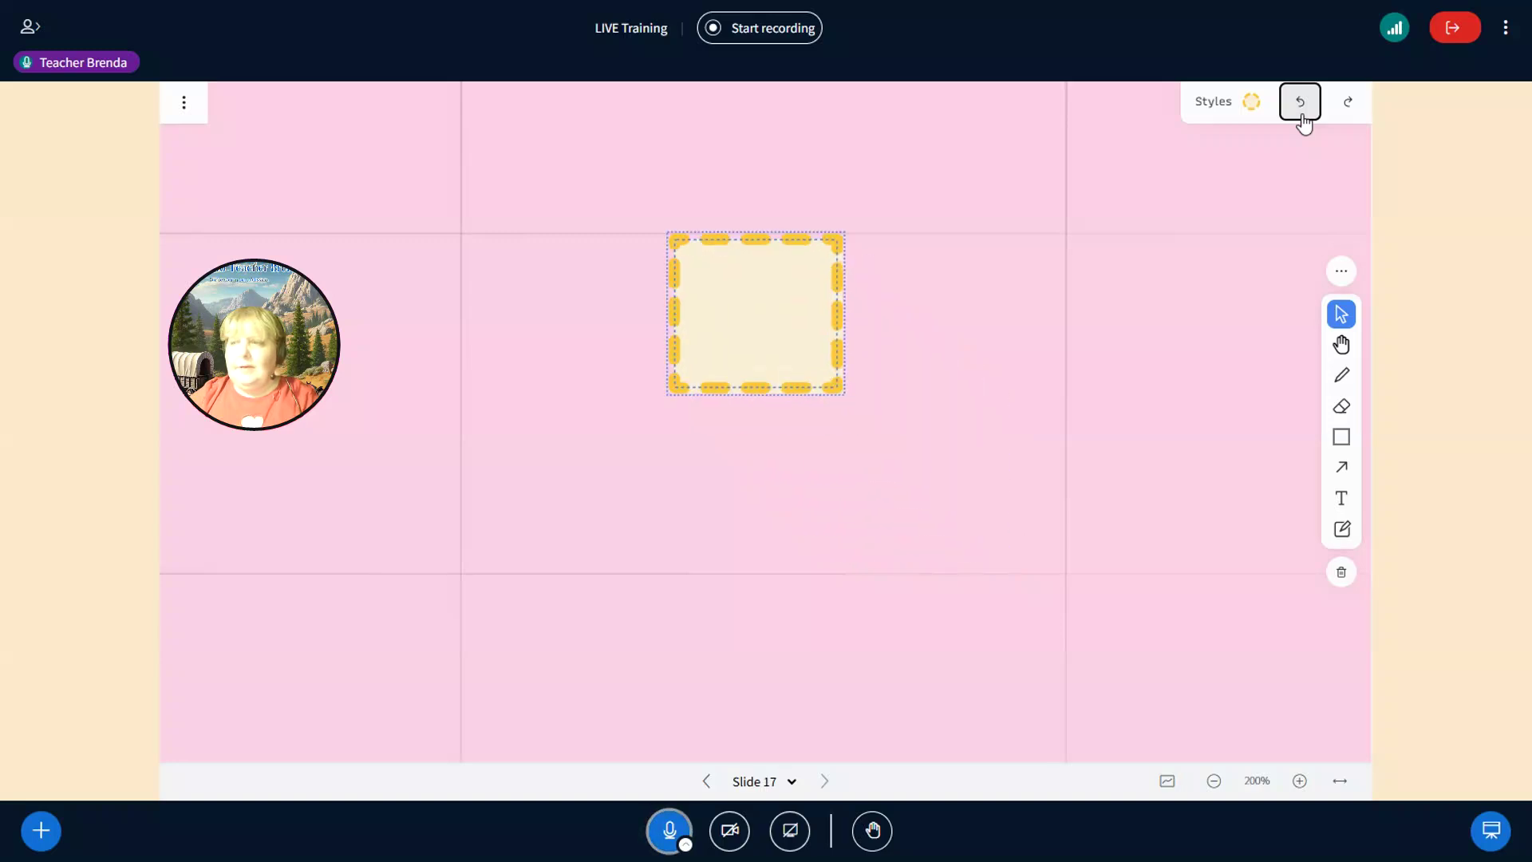
left_click(1300, 104)
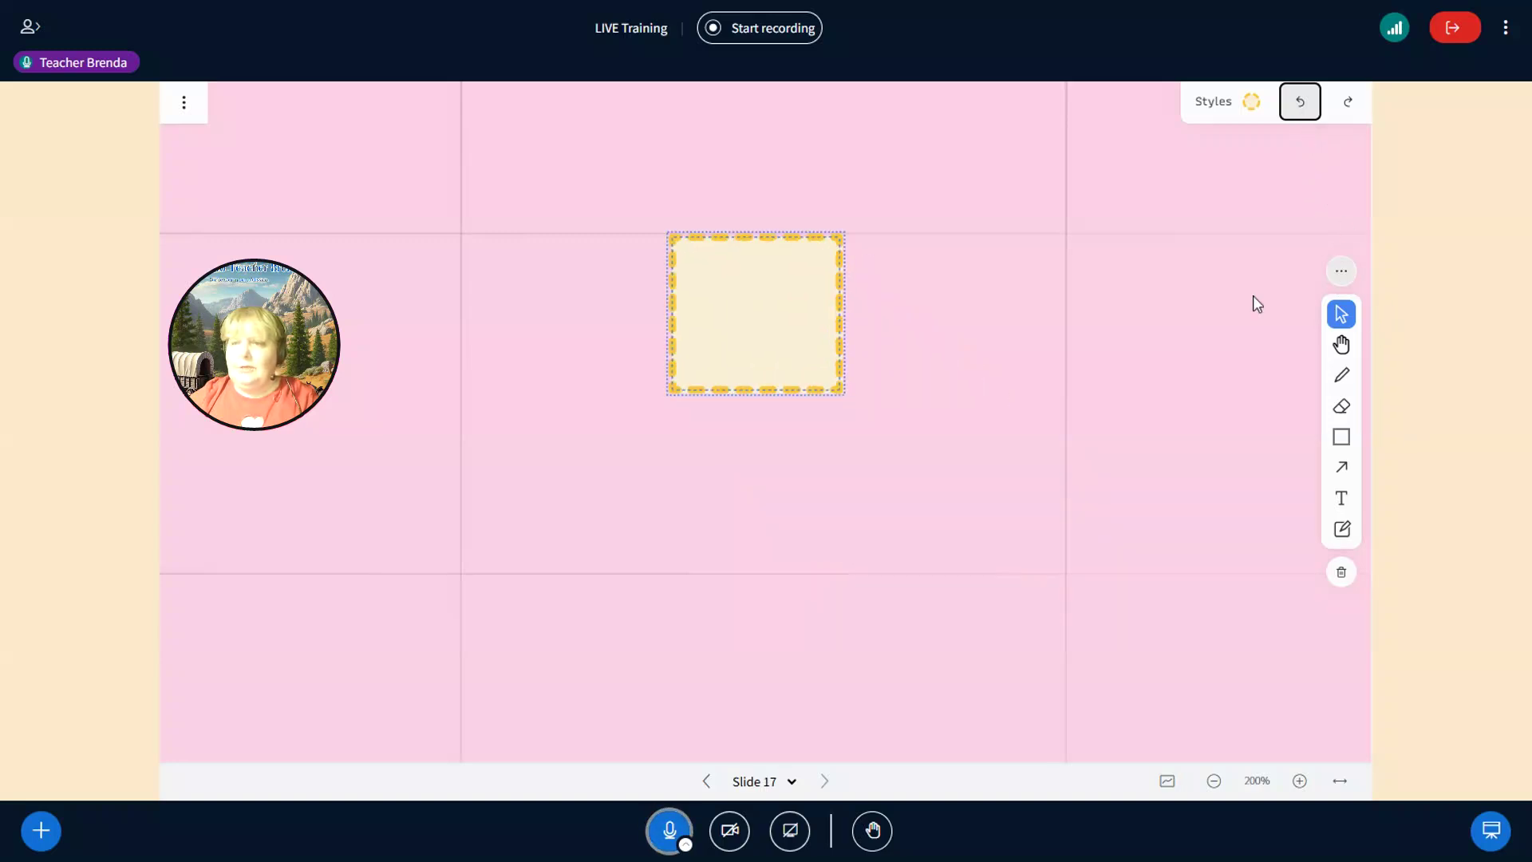
left_click(822, 315)
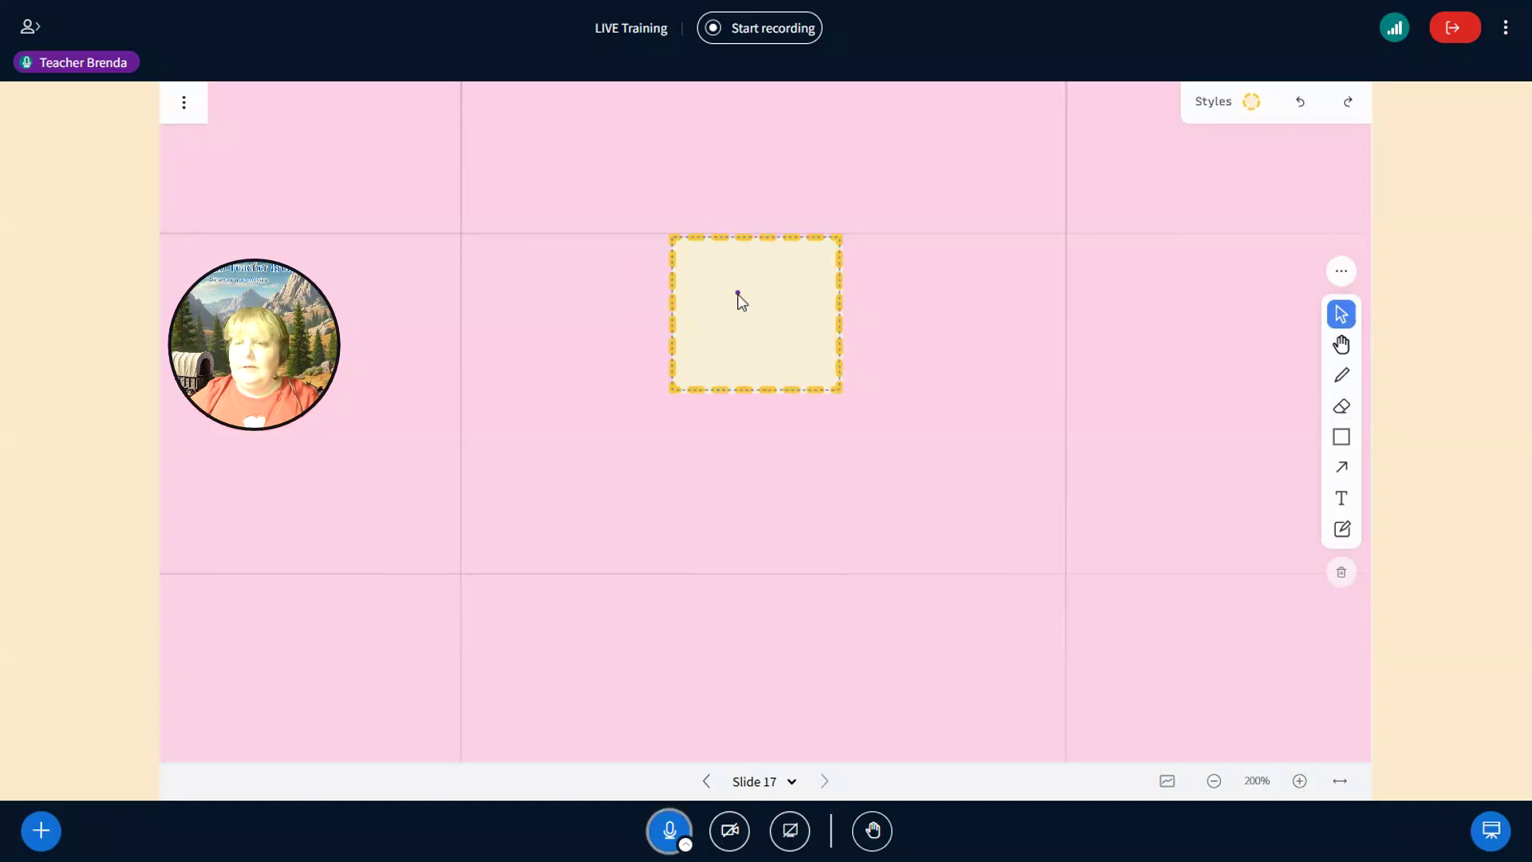
- Unlock the remaining dashed box and delete it
right_click(809, 274)
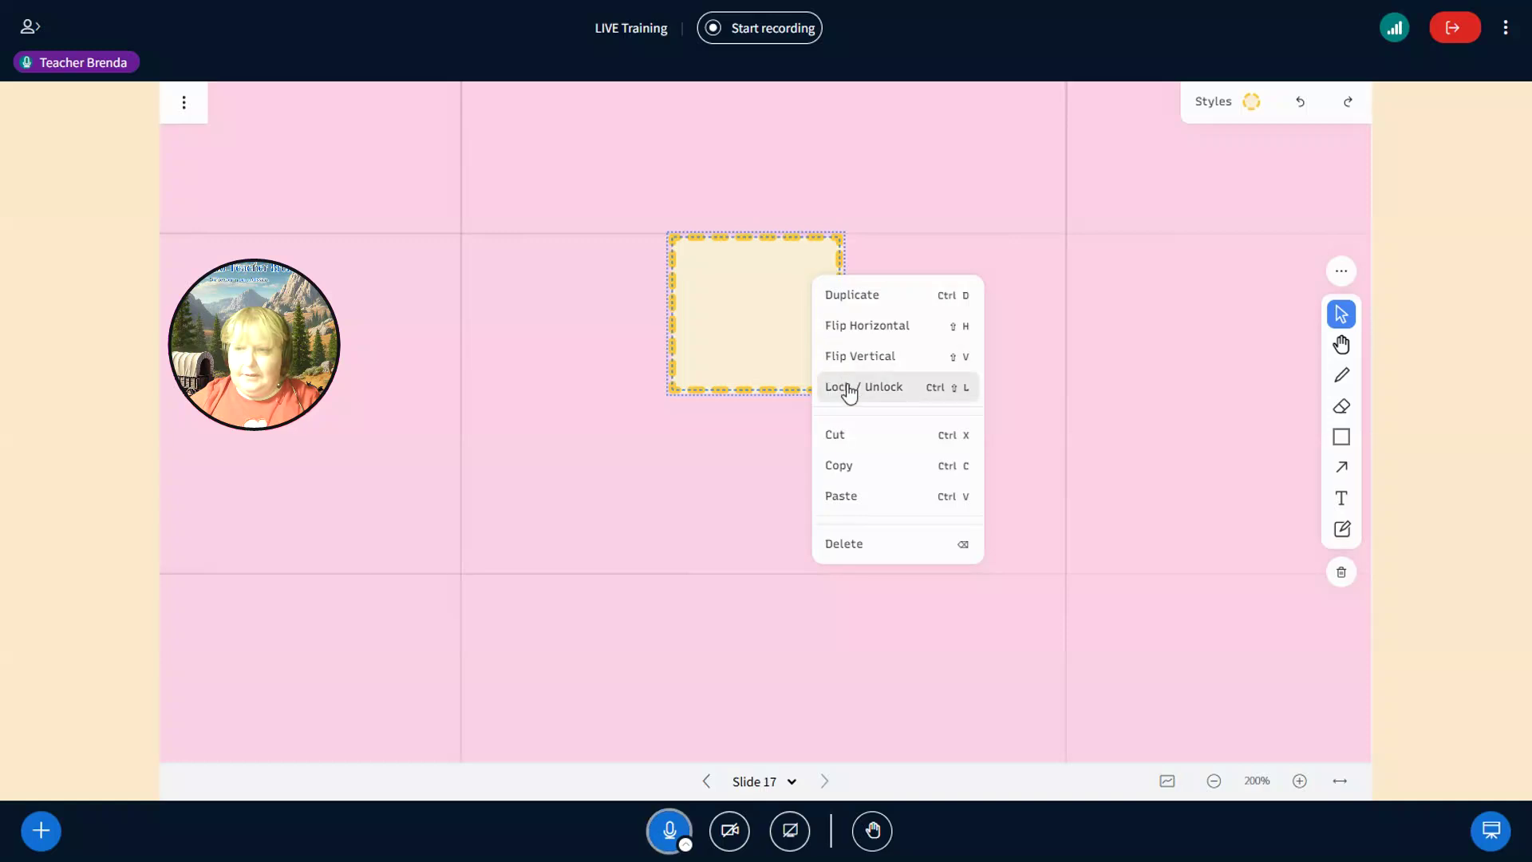
left_click(849, 391)
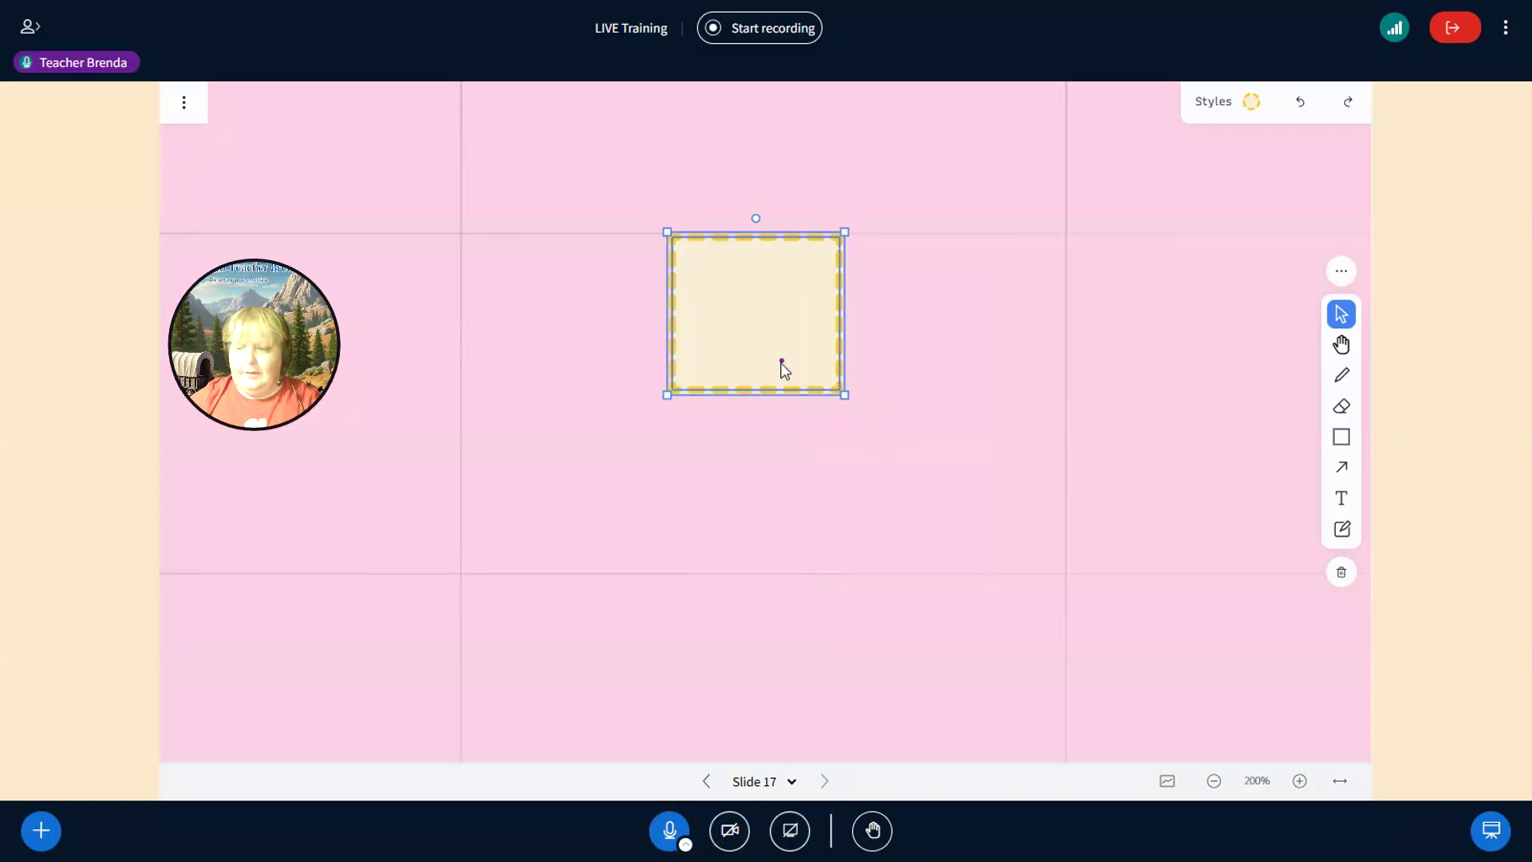
key("Delete")
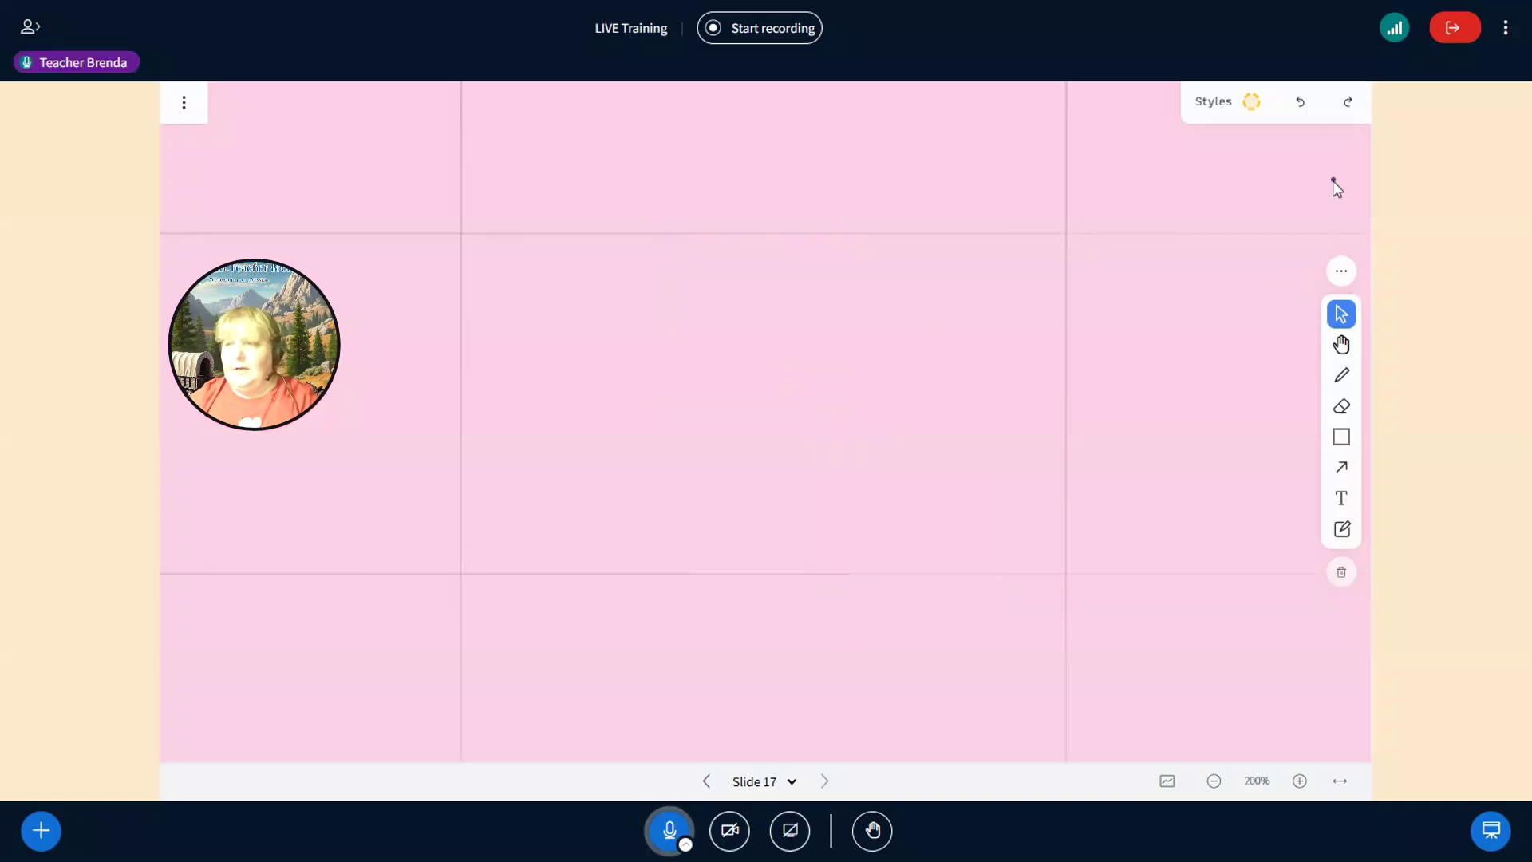
- Set the stroke size to L in Styles, keeping yellow and dashed
left_click(1254, 108)
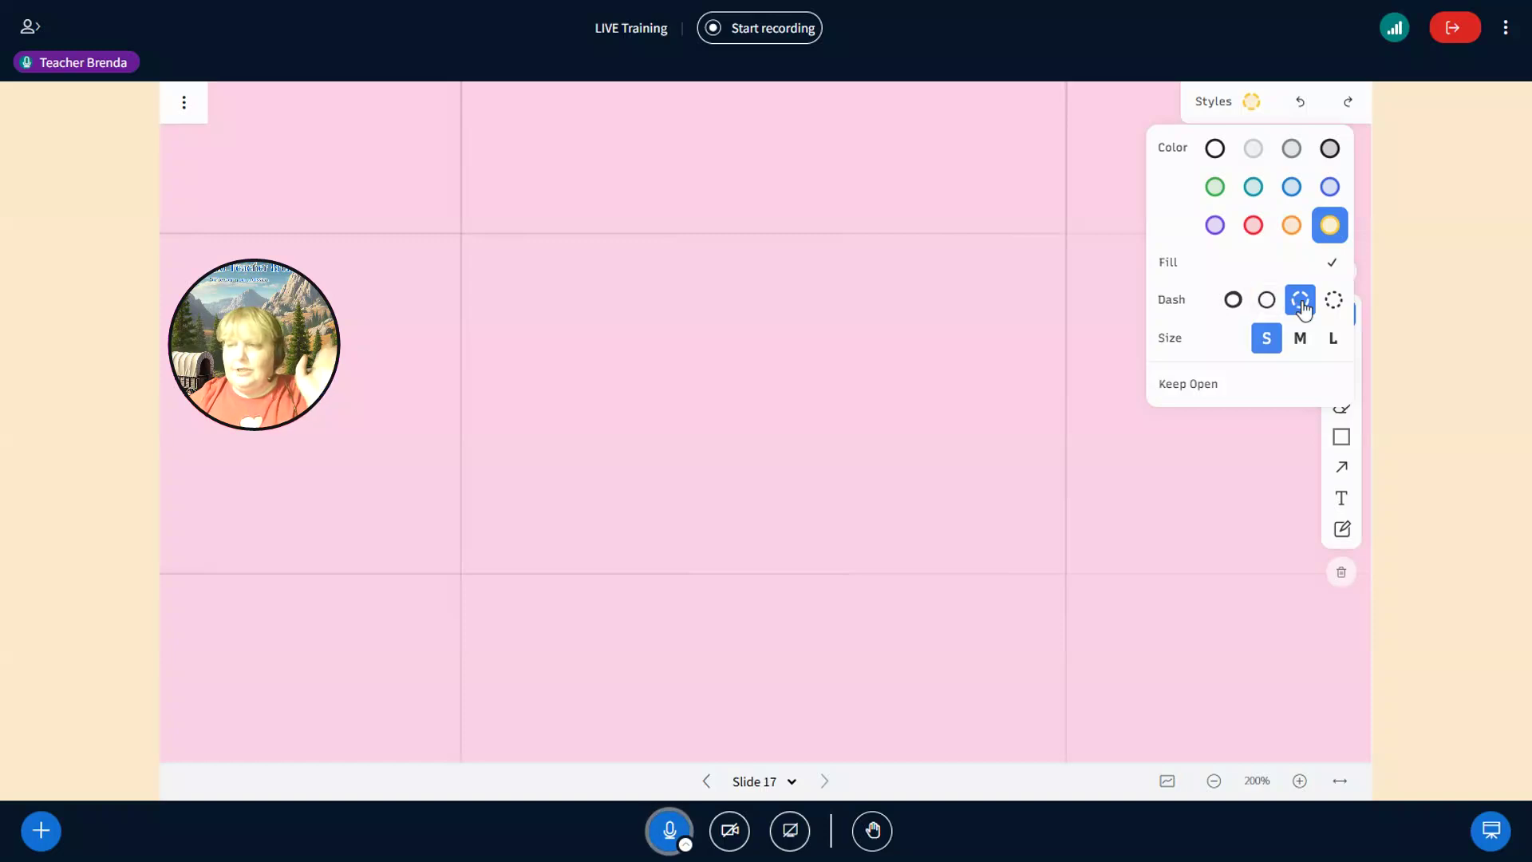
left_click(1330, 343)
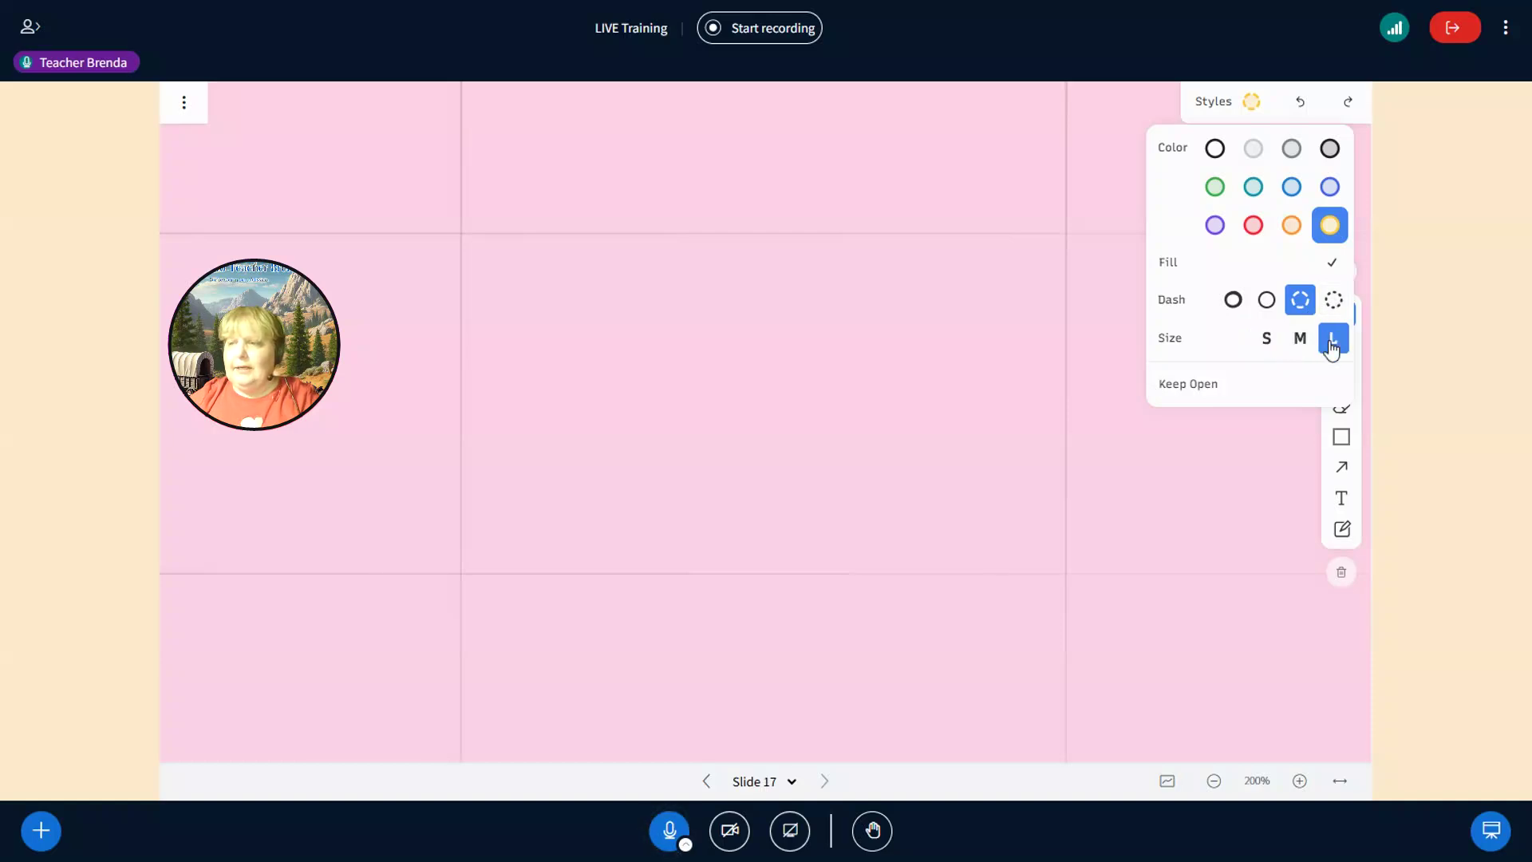
left_click(1209, 445)
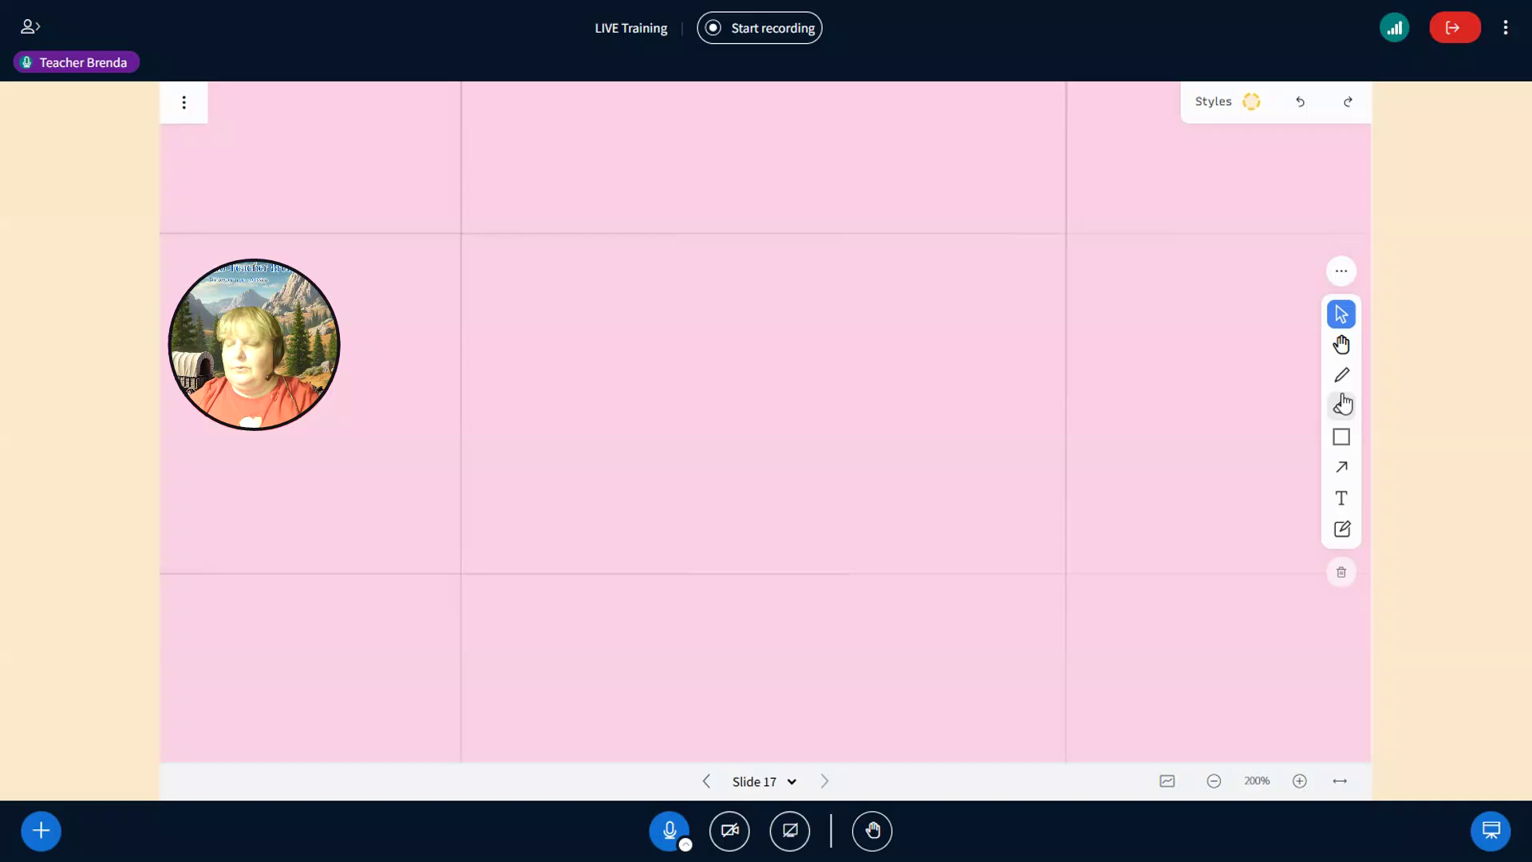
- Draw a large dashed yellow arrow from lower left to upper right, then select it
left_click(1344, 474)
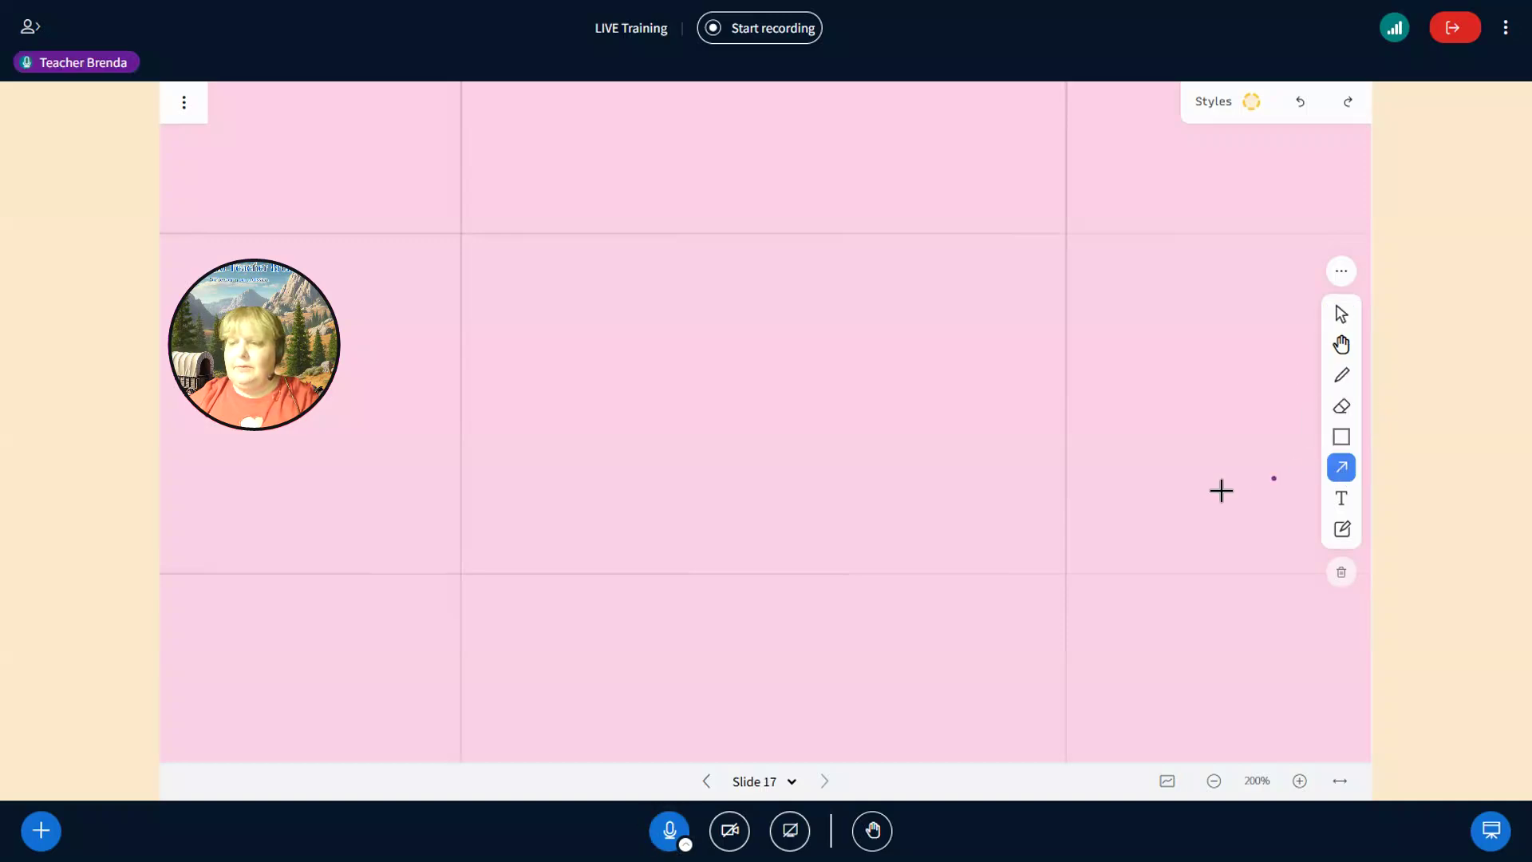
left_click_drag(935, 499, 1034, 294)
left_click_drag(687, 236, 871, 407)
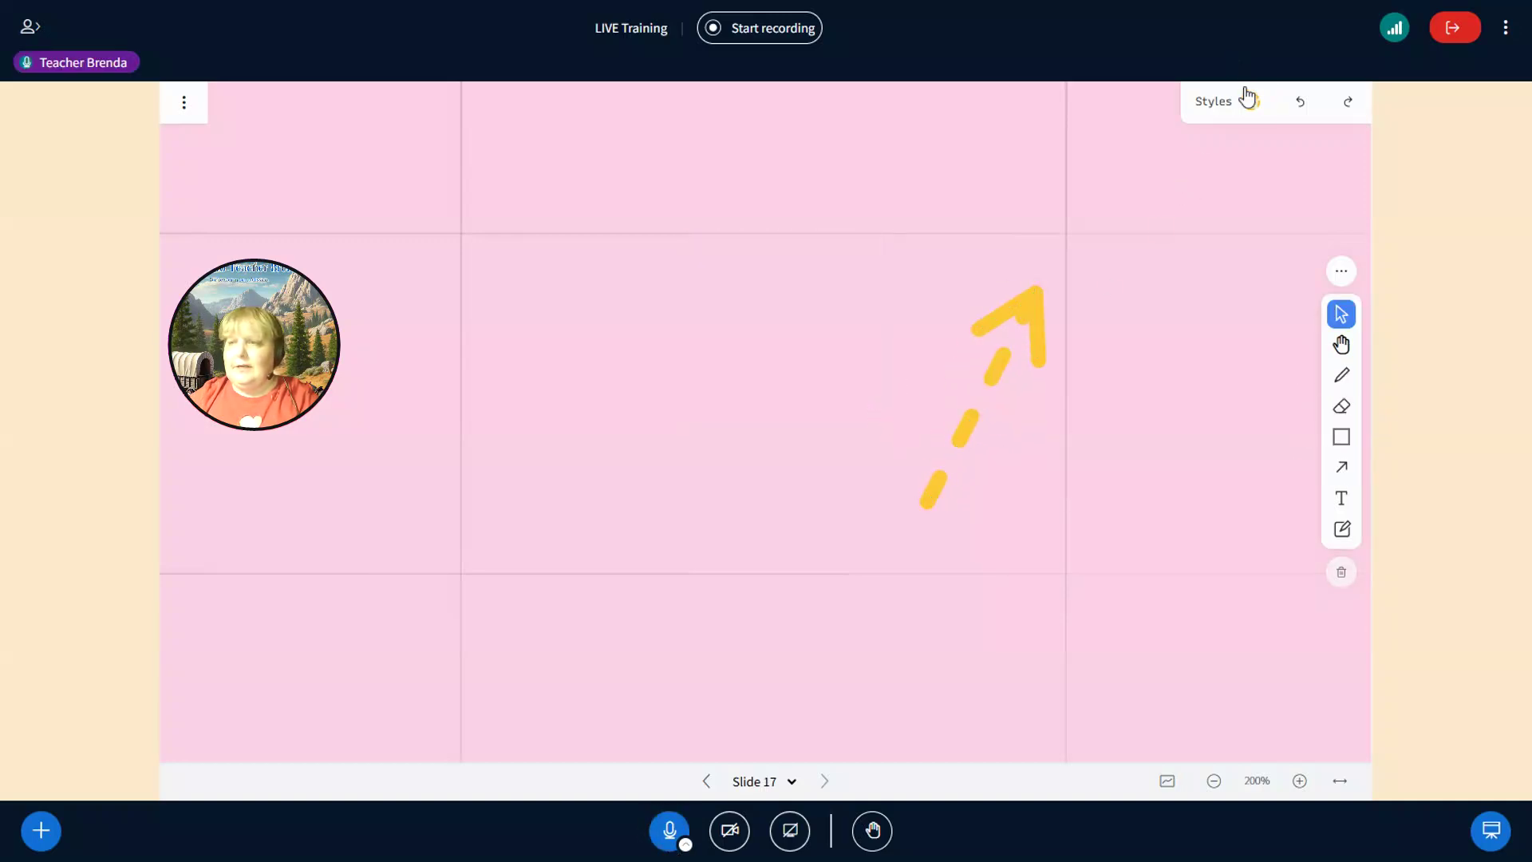
left_click(1249, 99)
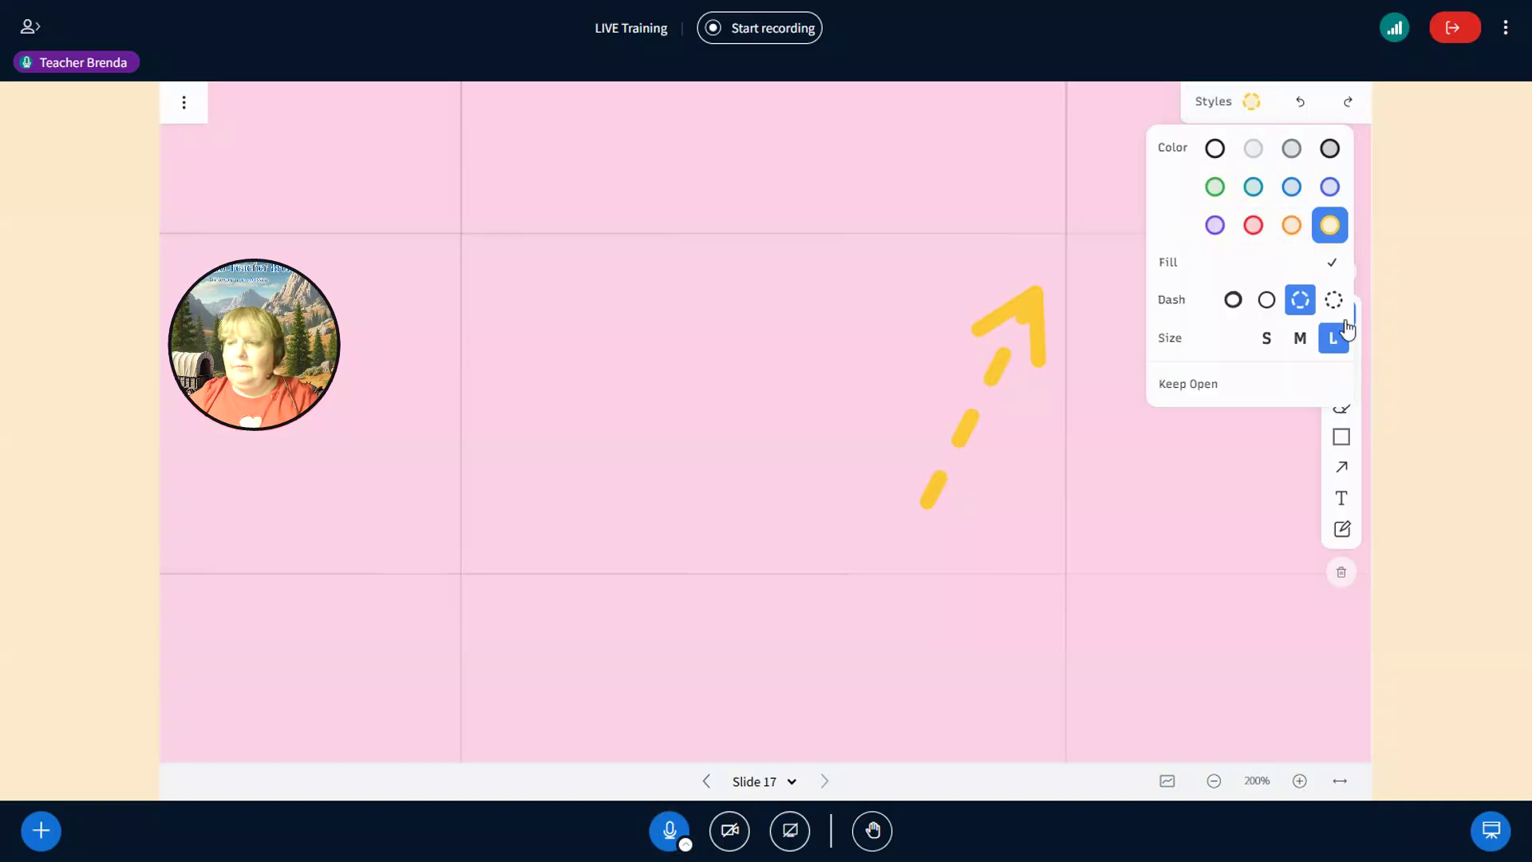
left_click(793, 425)
left_click_drag(885, 259, 774, 543)
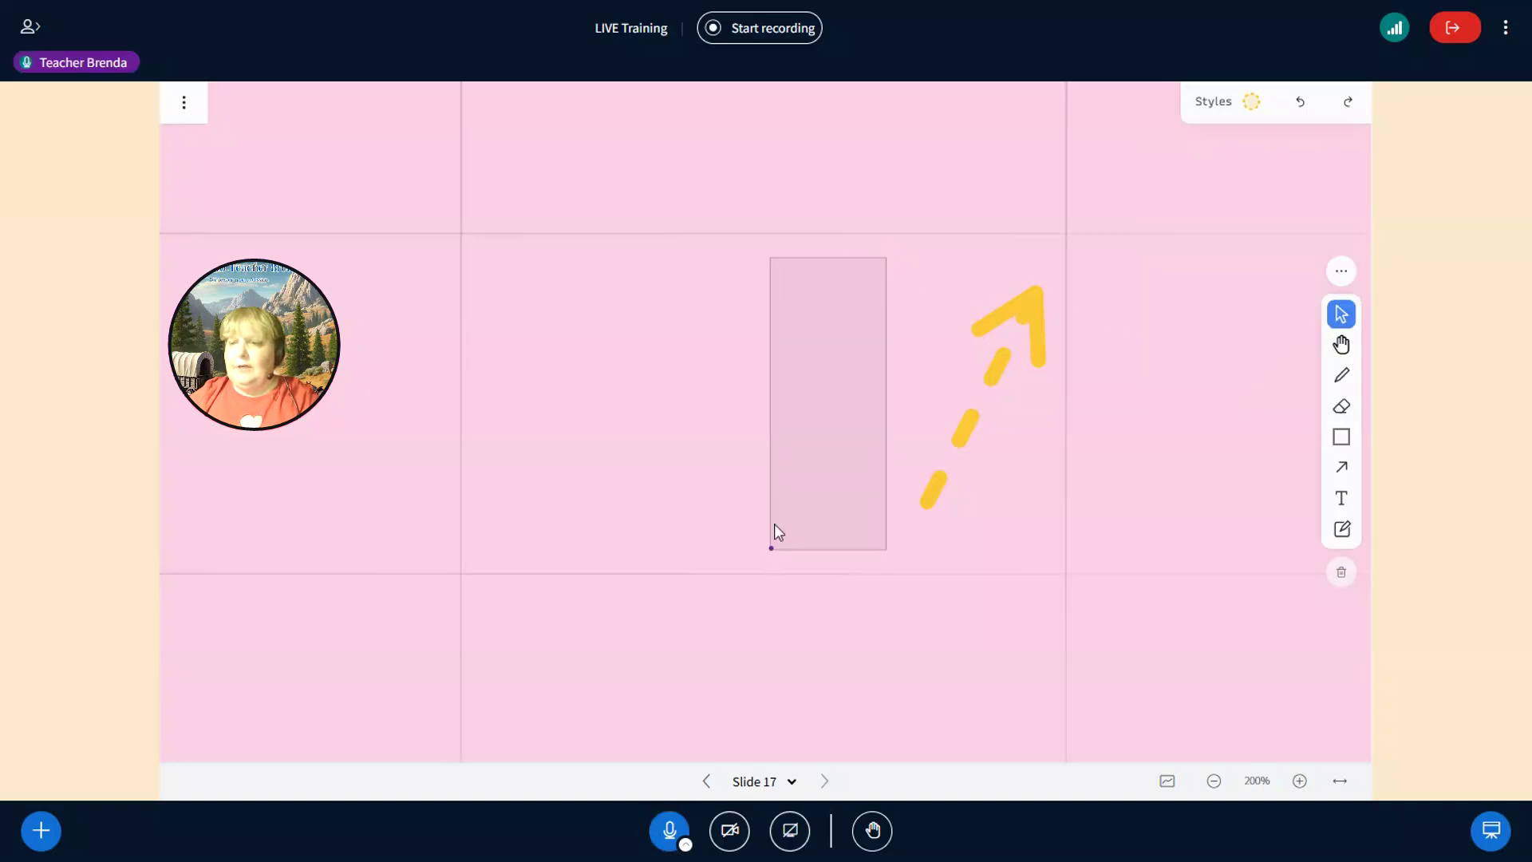
left_click(955, 453)
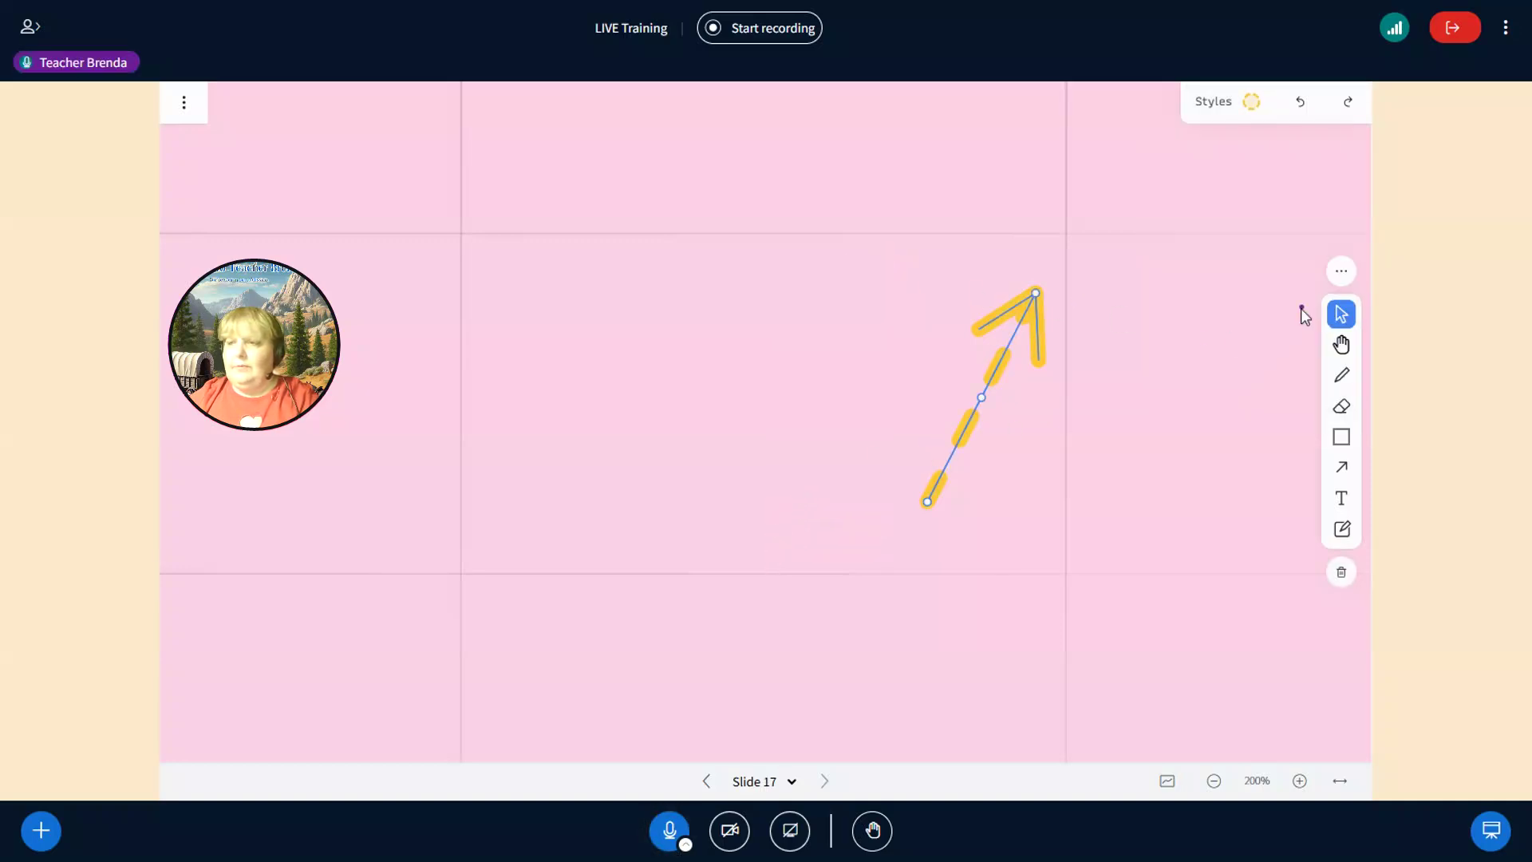
- Try black and teal colours and each line style on the arrow, ending on dotted
left_click(1250, 104)
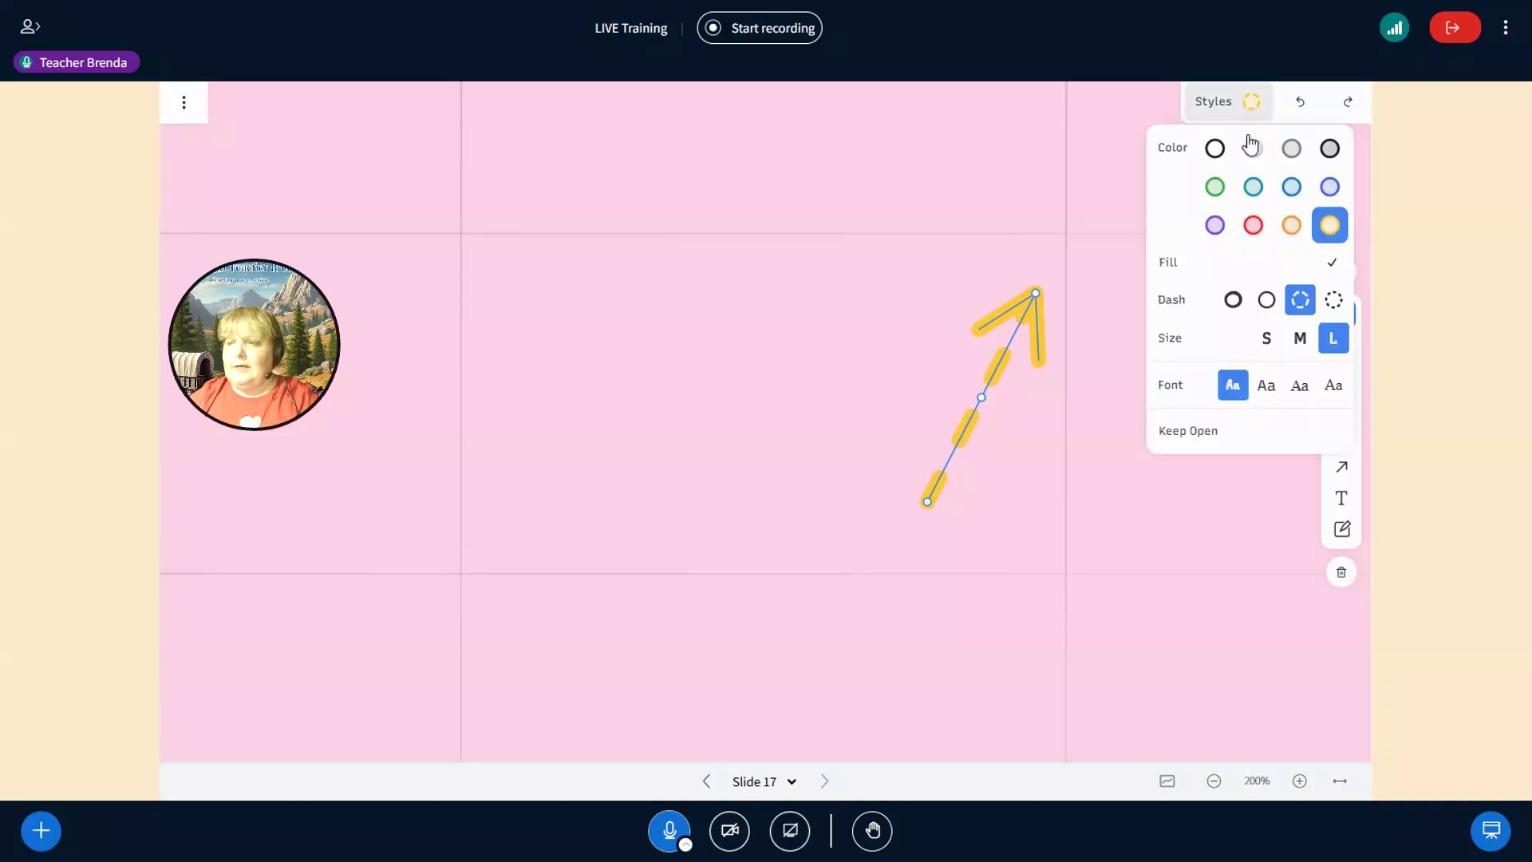
left_click(1212, 155)
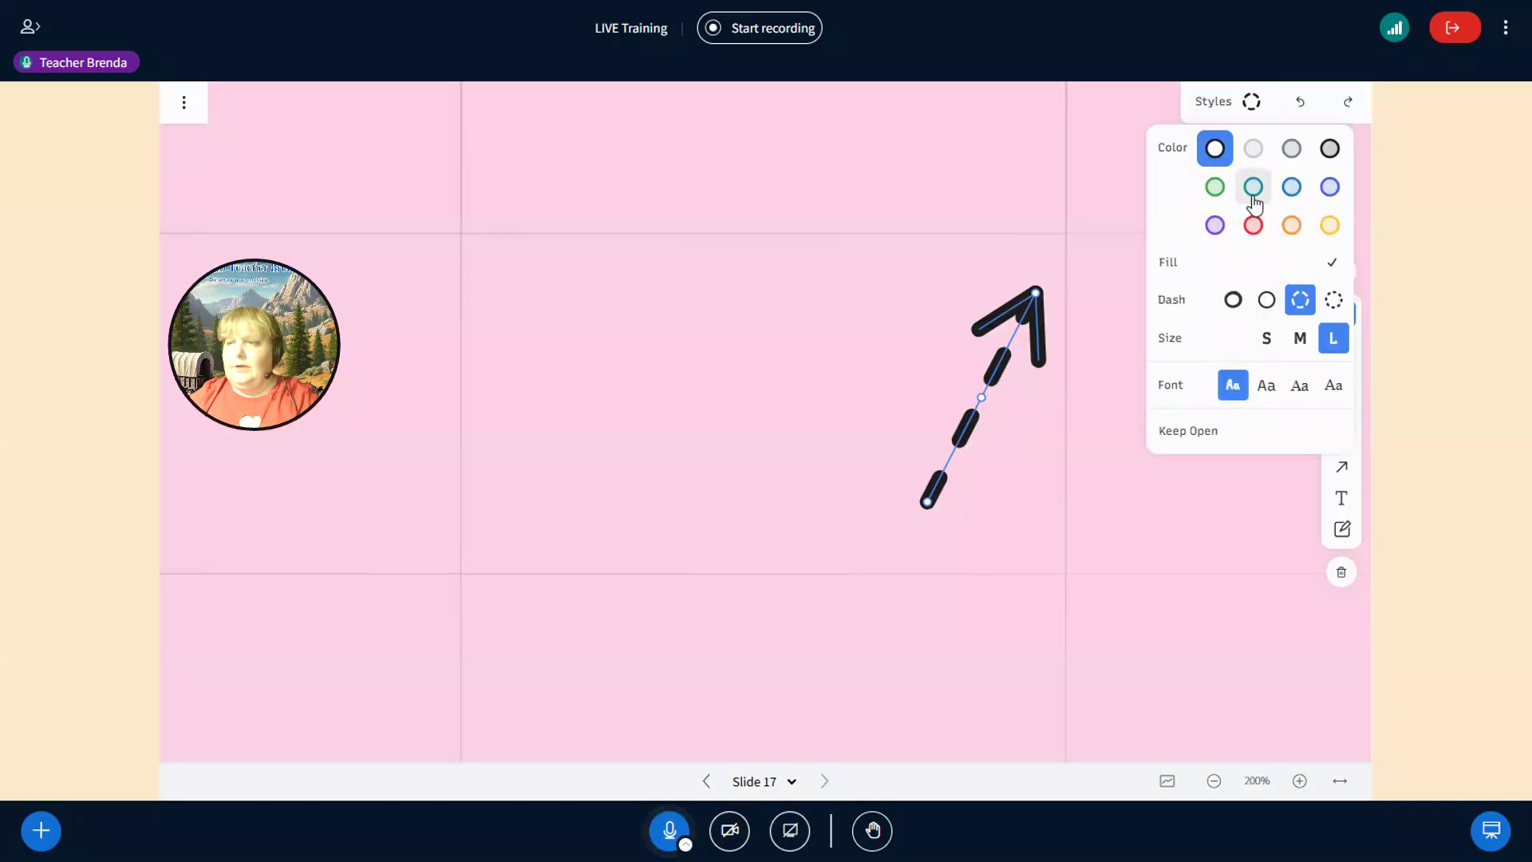
left_click(1252, 190)
left_click(1231, 301)
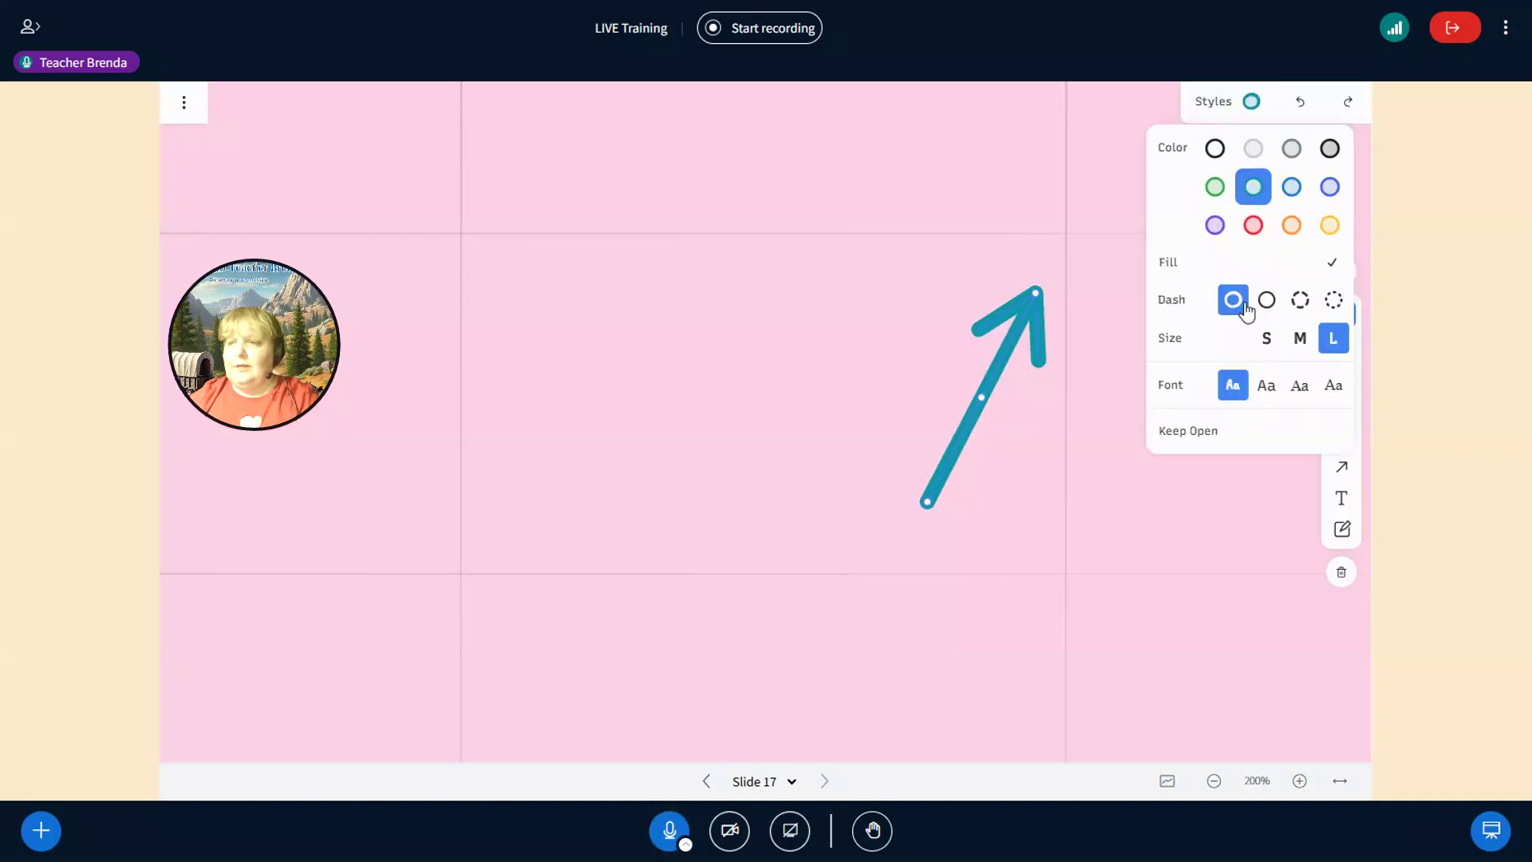
left_click(1267, 303)
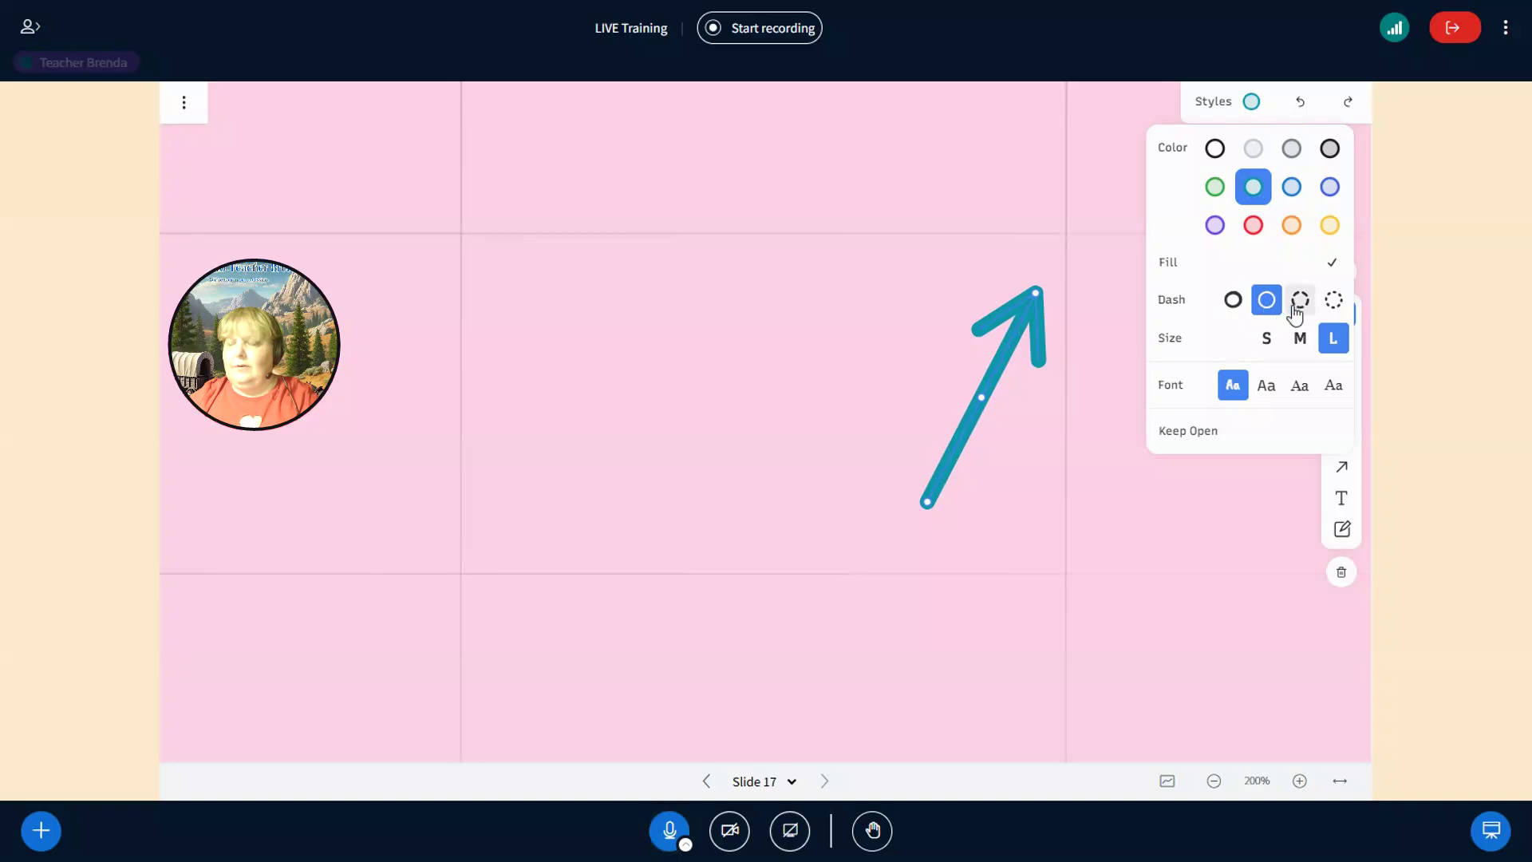
left_click(1302, 303)
left_click(1334, 302)
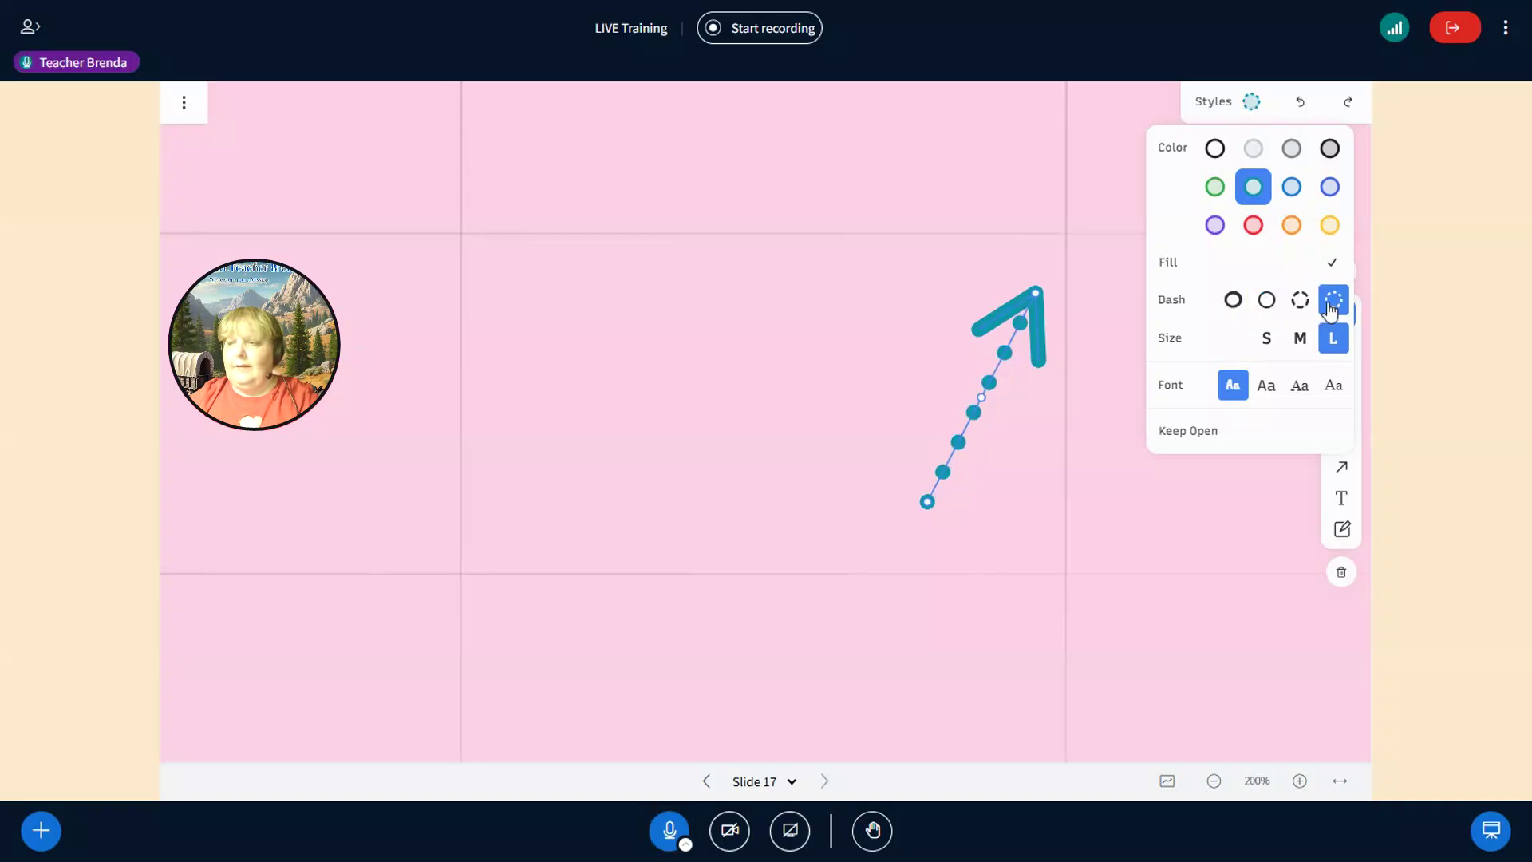
- Try font styles, turn off fill, make the arrow orange, and deselect it
left_click(1267, 388)
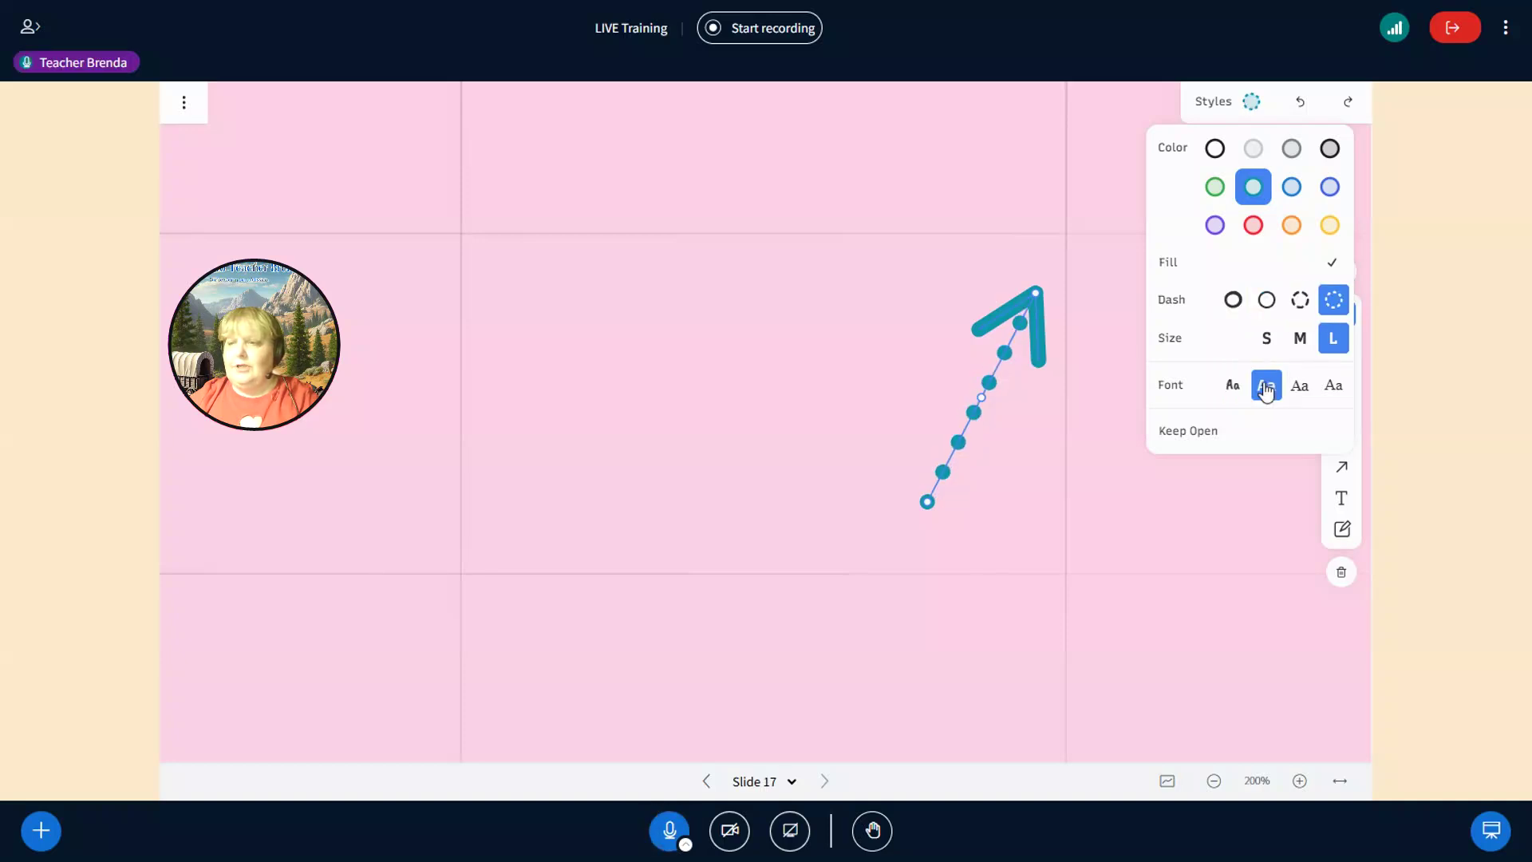
left_click(1296, 388)
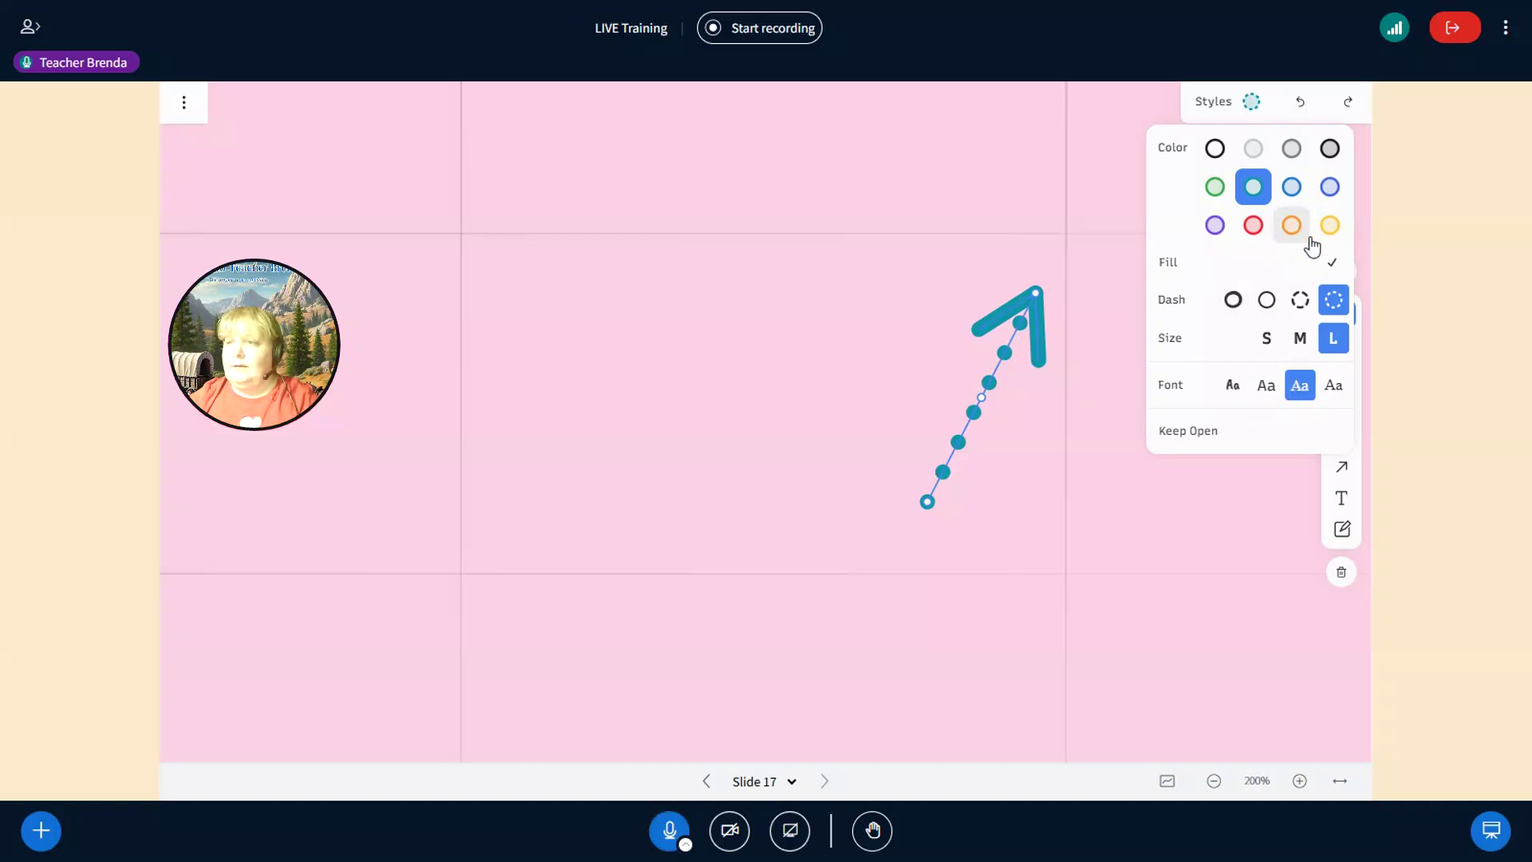
left_click(1330, 267)
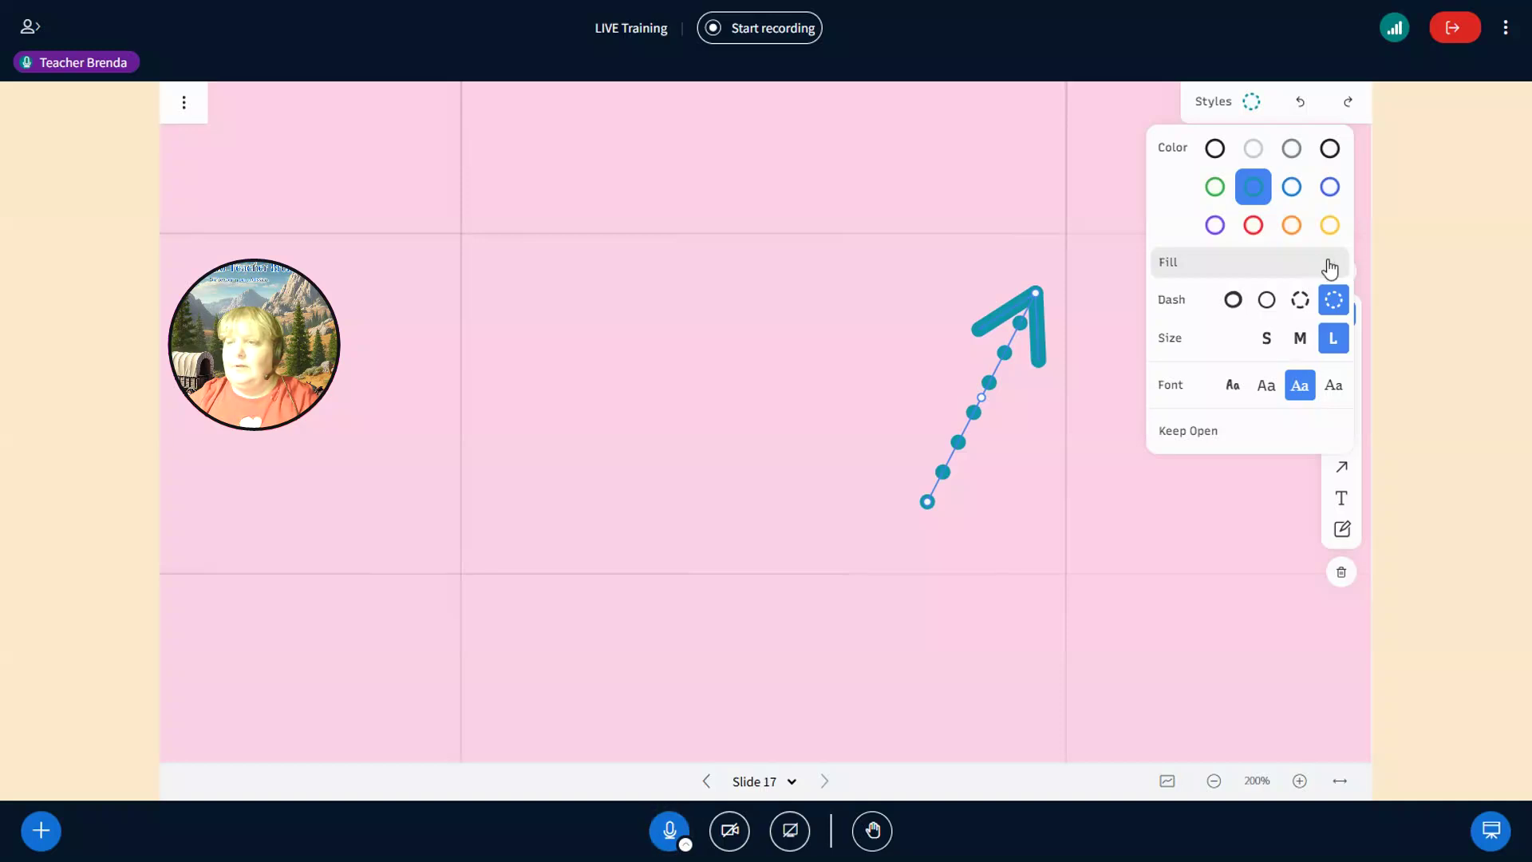
left_click(1254, 150)
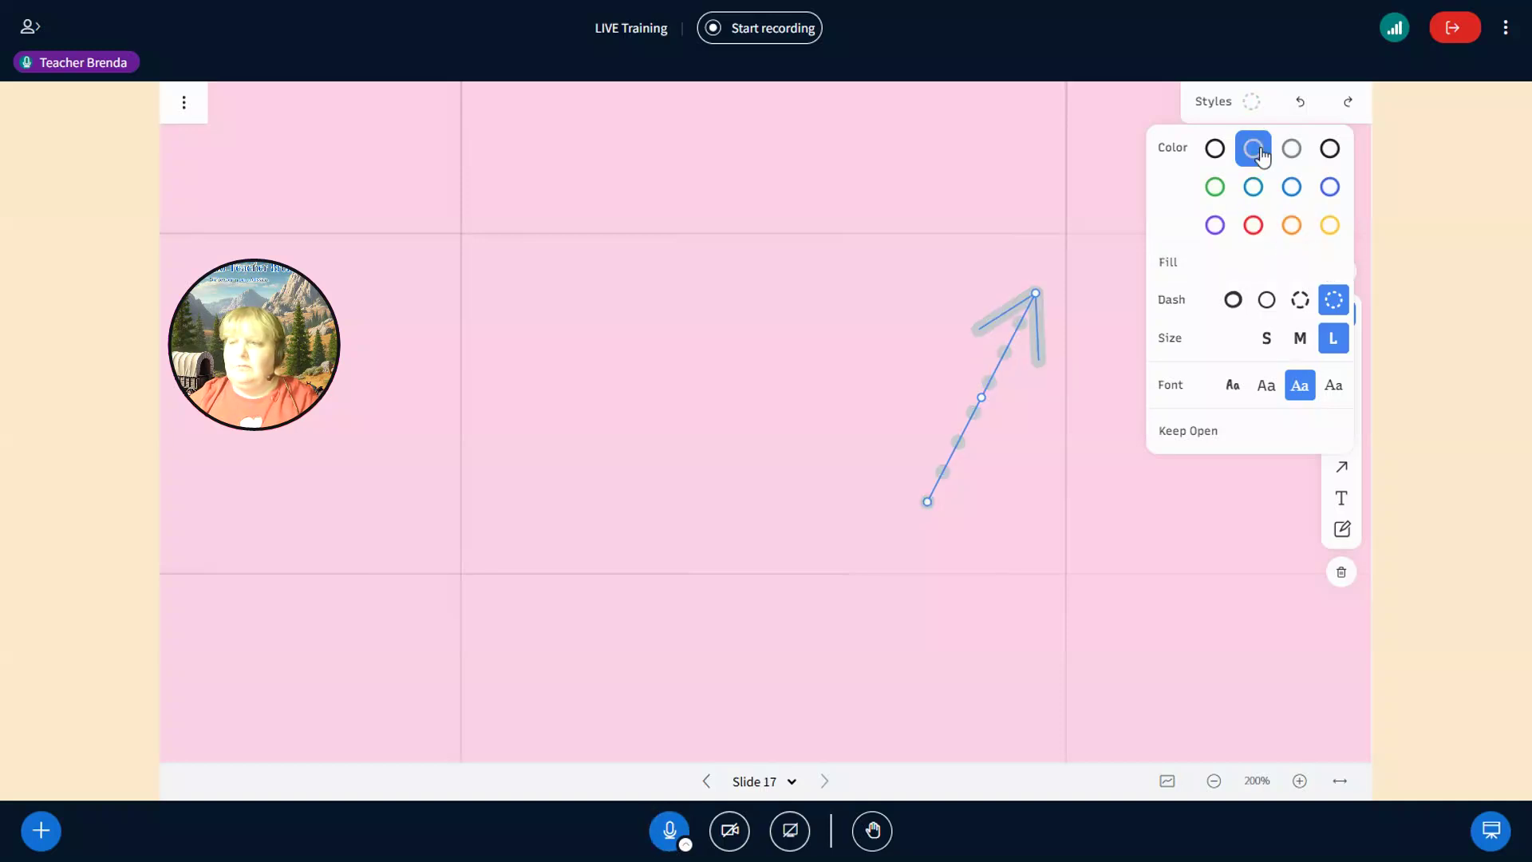
left_click(1291, 188)
left_click(1293, 226)
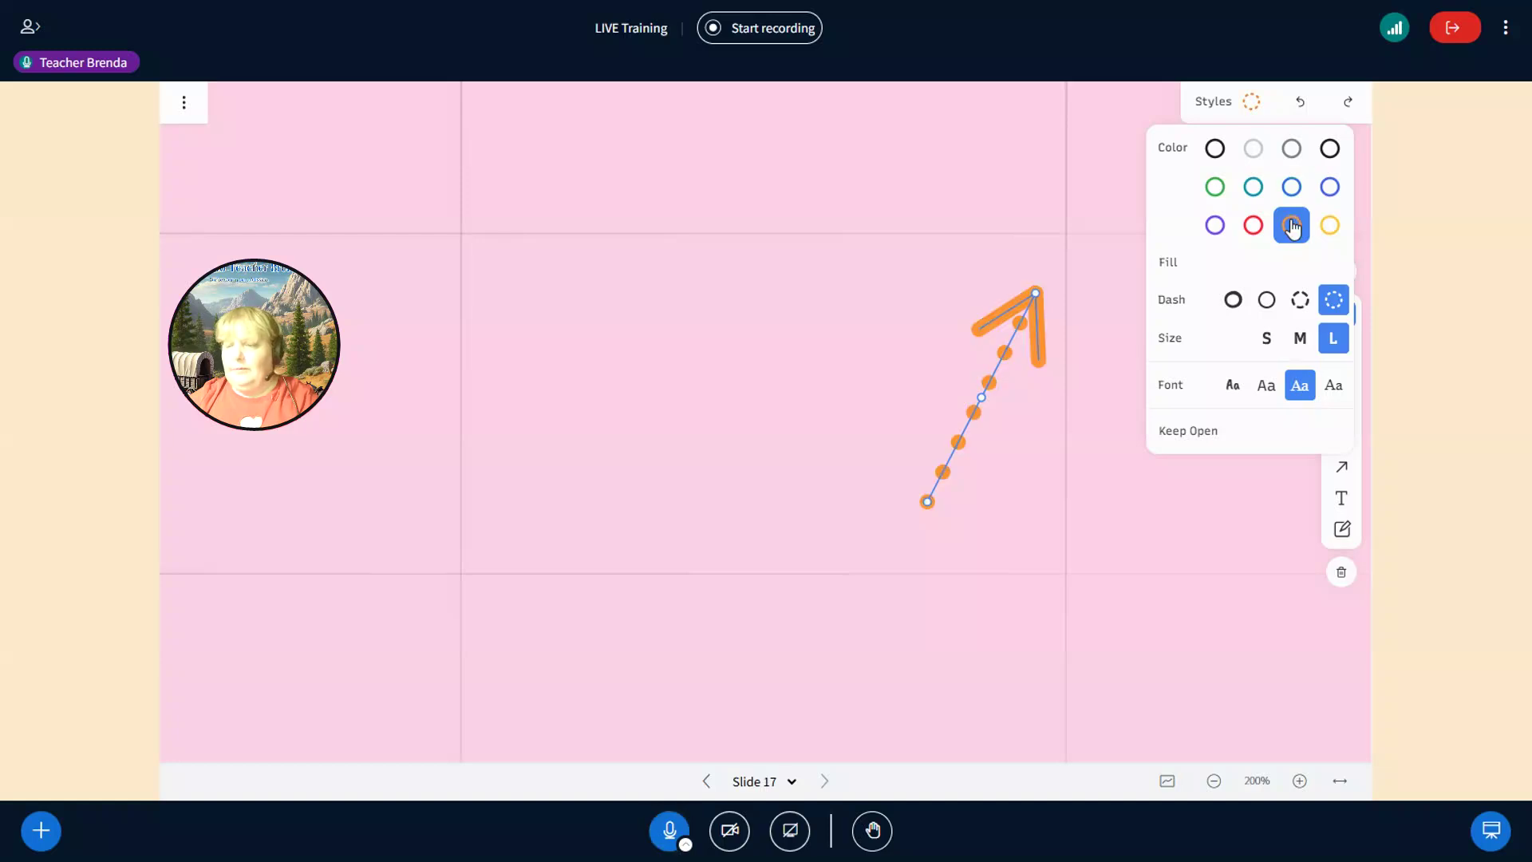
left_click(1231, 491)
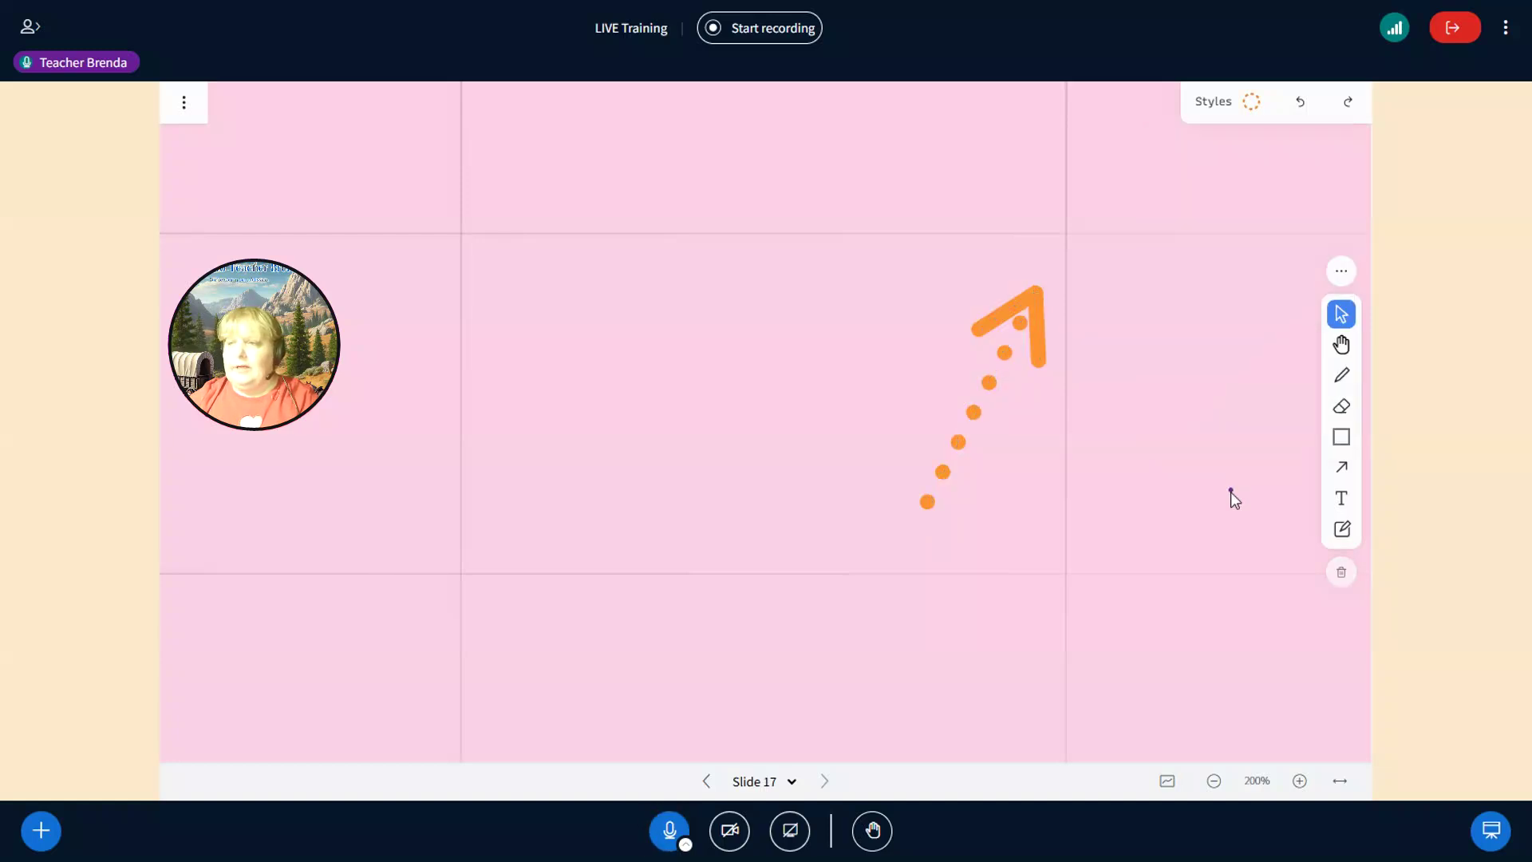
- Add the text 'joaijosa' above the dotted arrow
left_click(1341, 501)
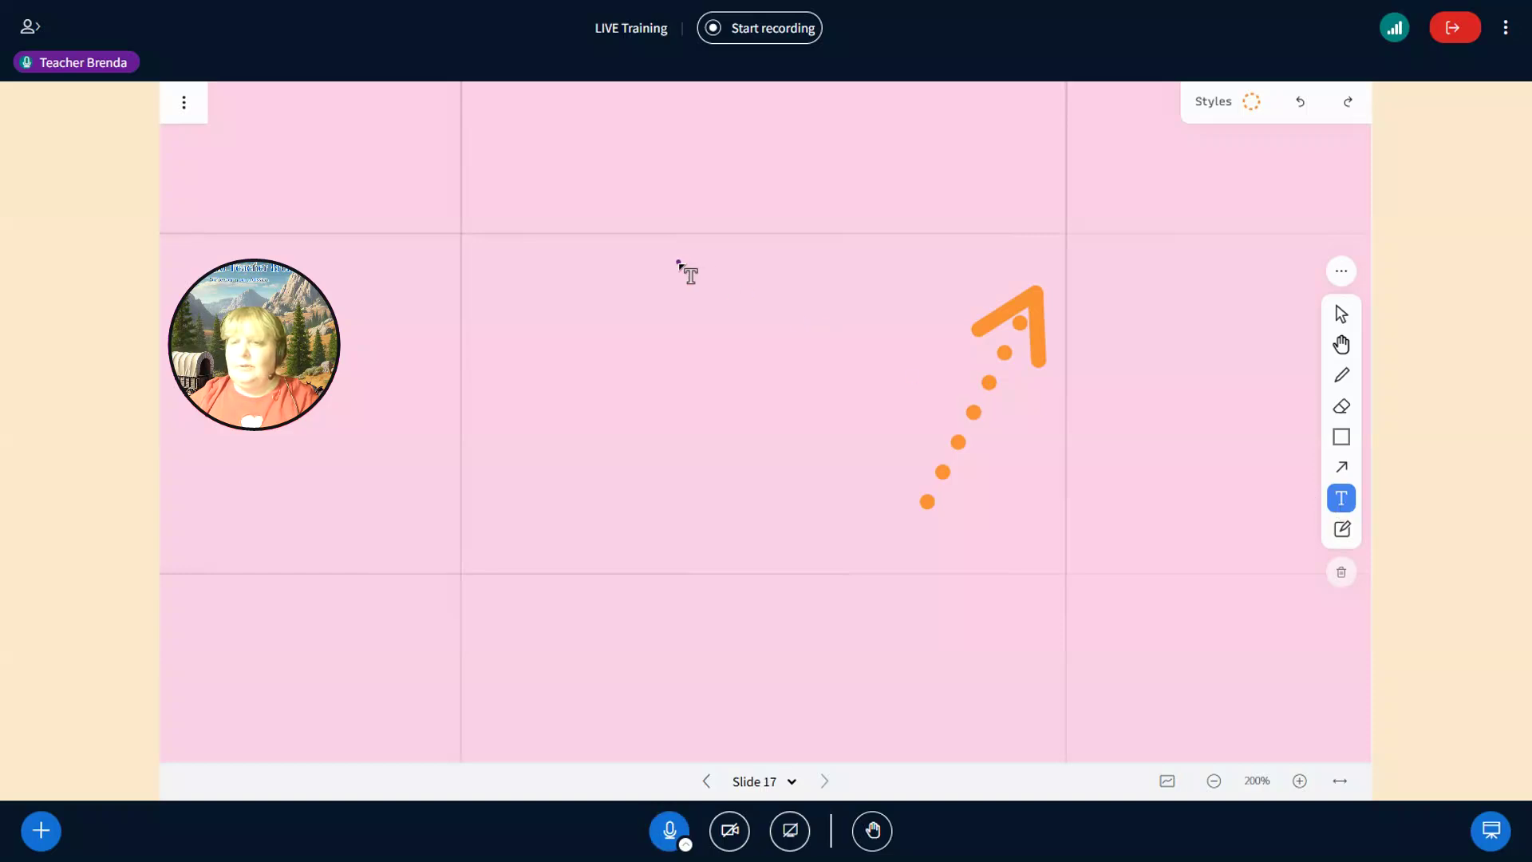
left_click(679, 262)
type("joaijosa")
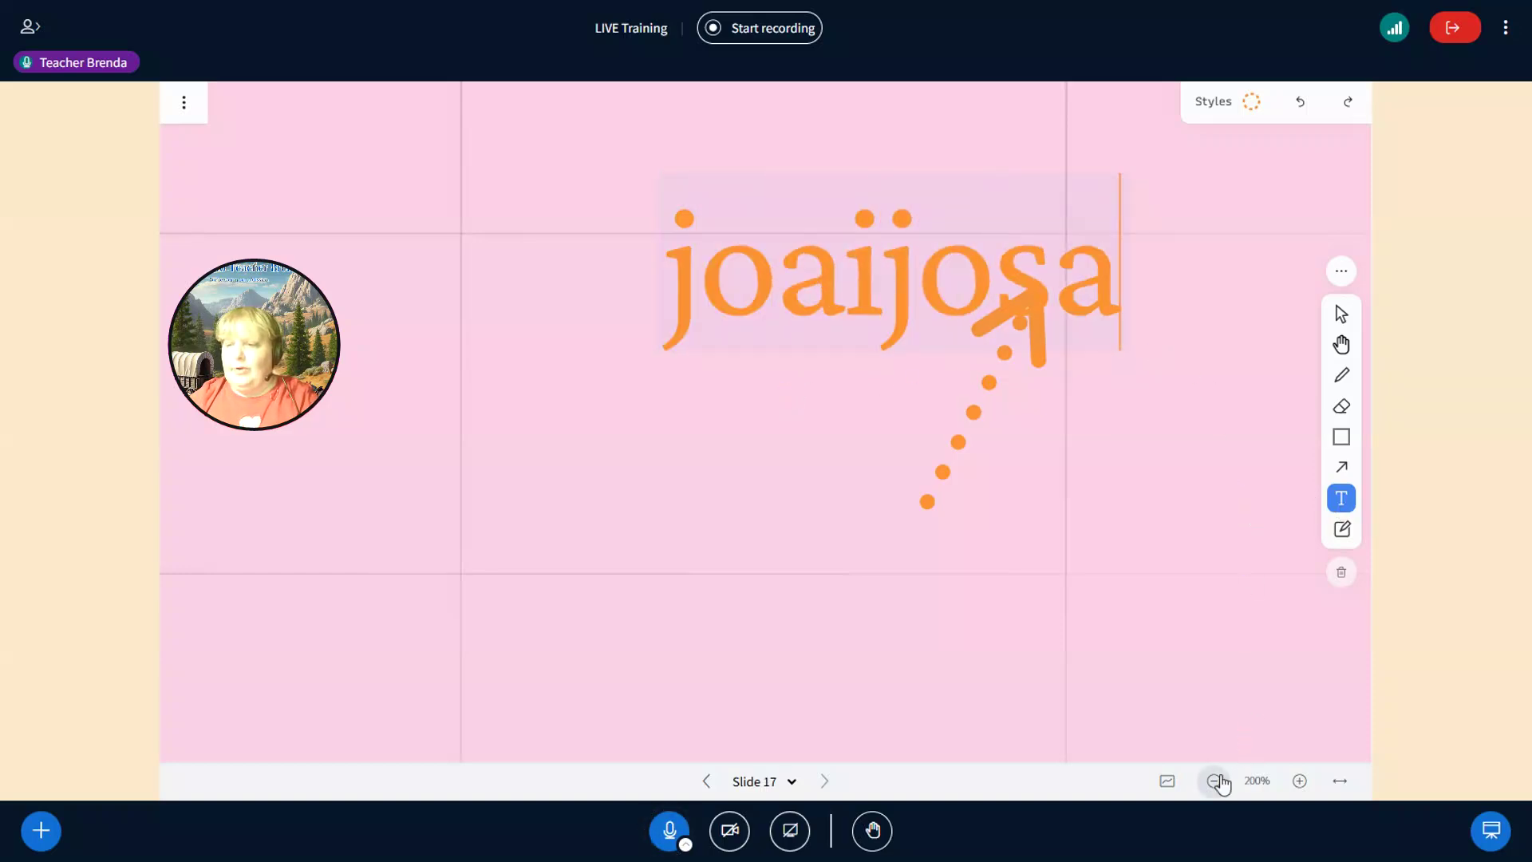
- Zoom the board out to 100% to see the whole slide, then pick the Hand tool
left_click(1217, 784)
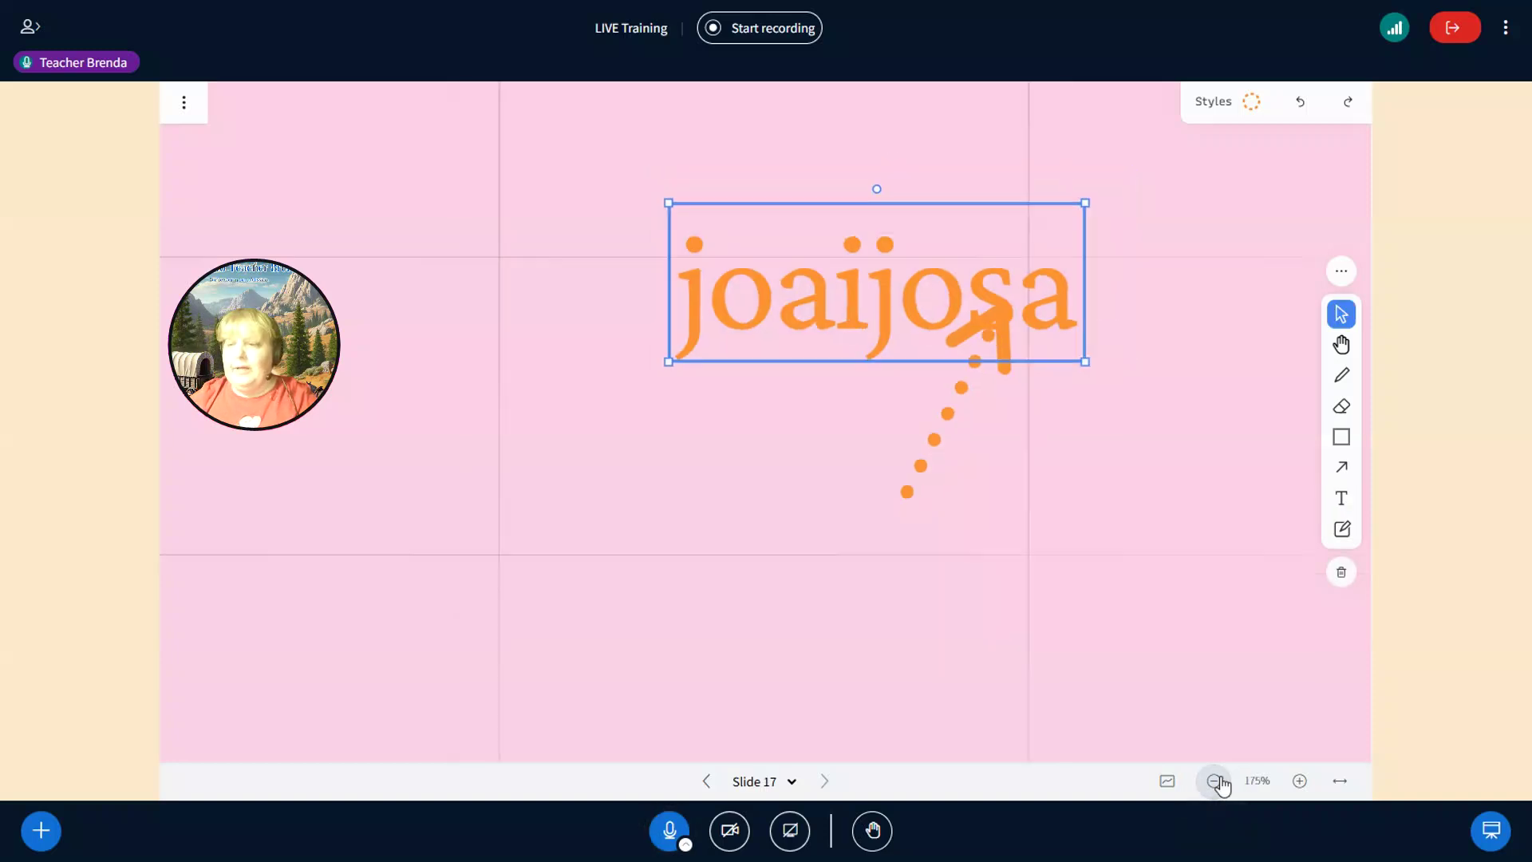
left_click(1215, 785)
left_click(1213, 783)
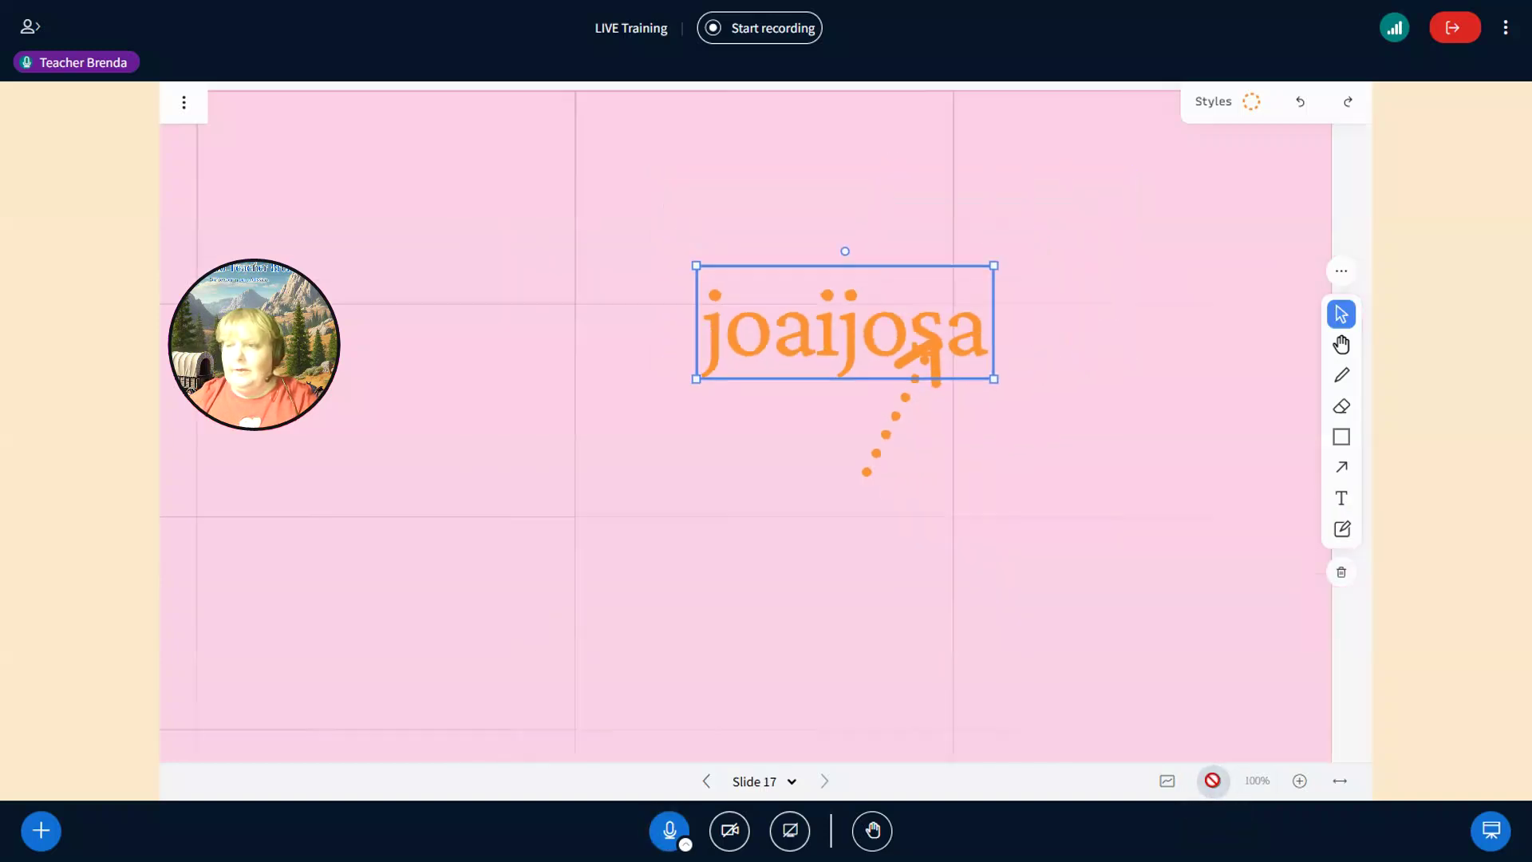
left_click(1213, 784)
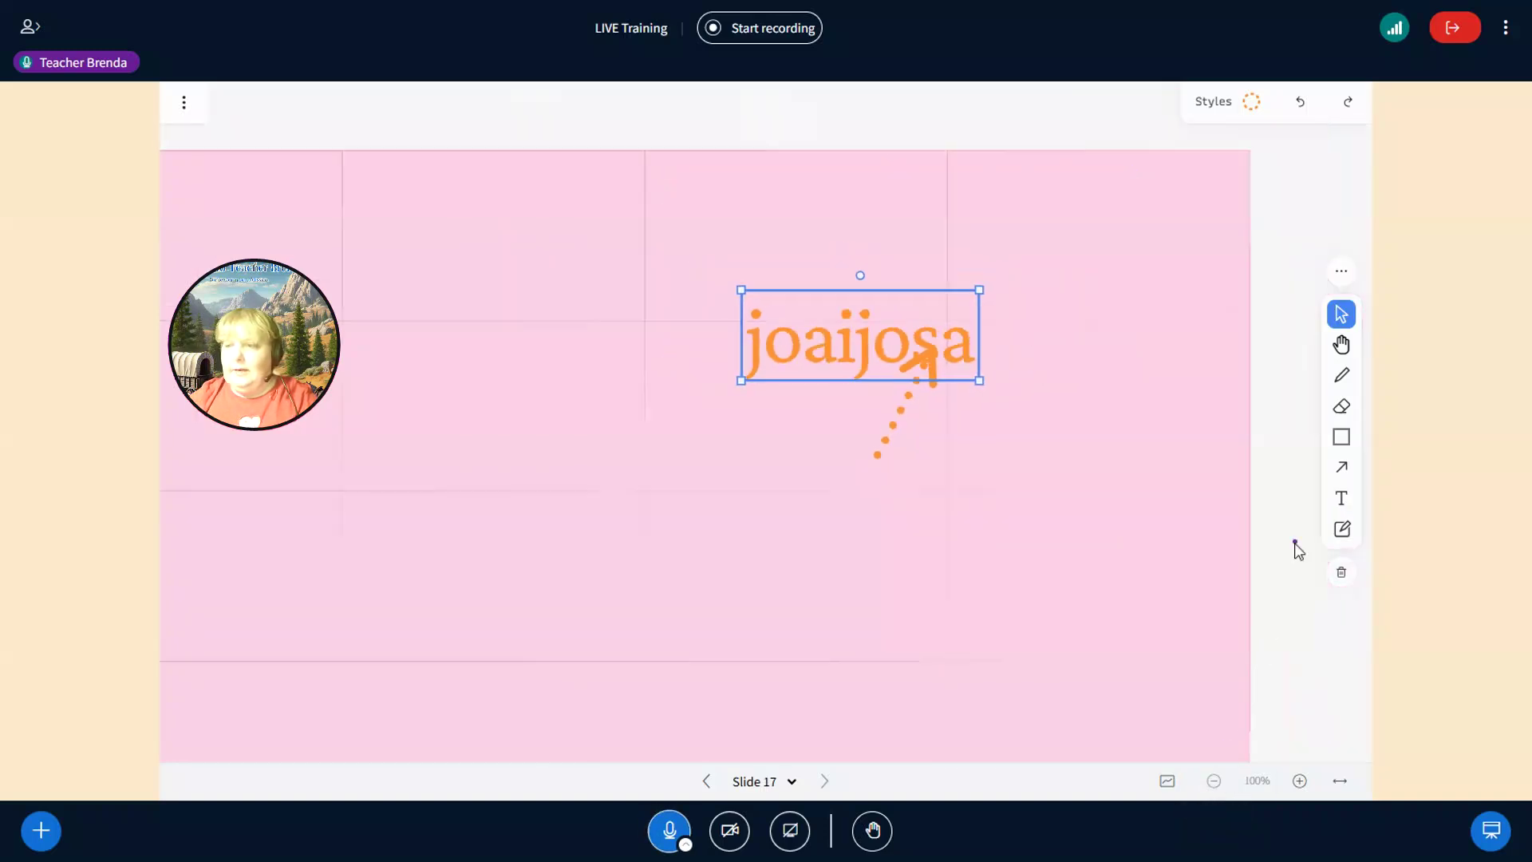
left_click(1343, 346)
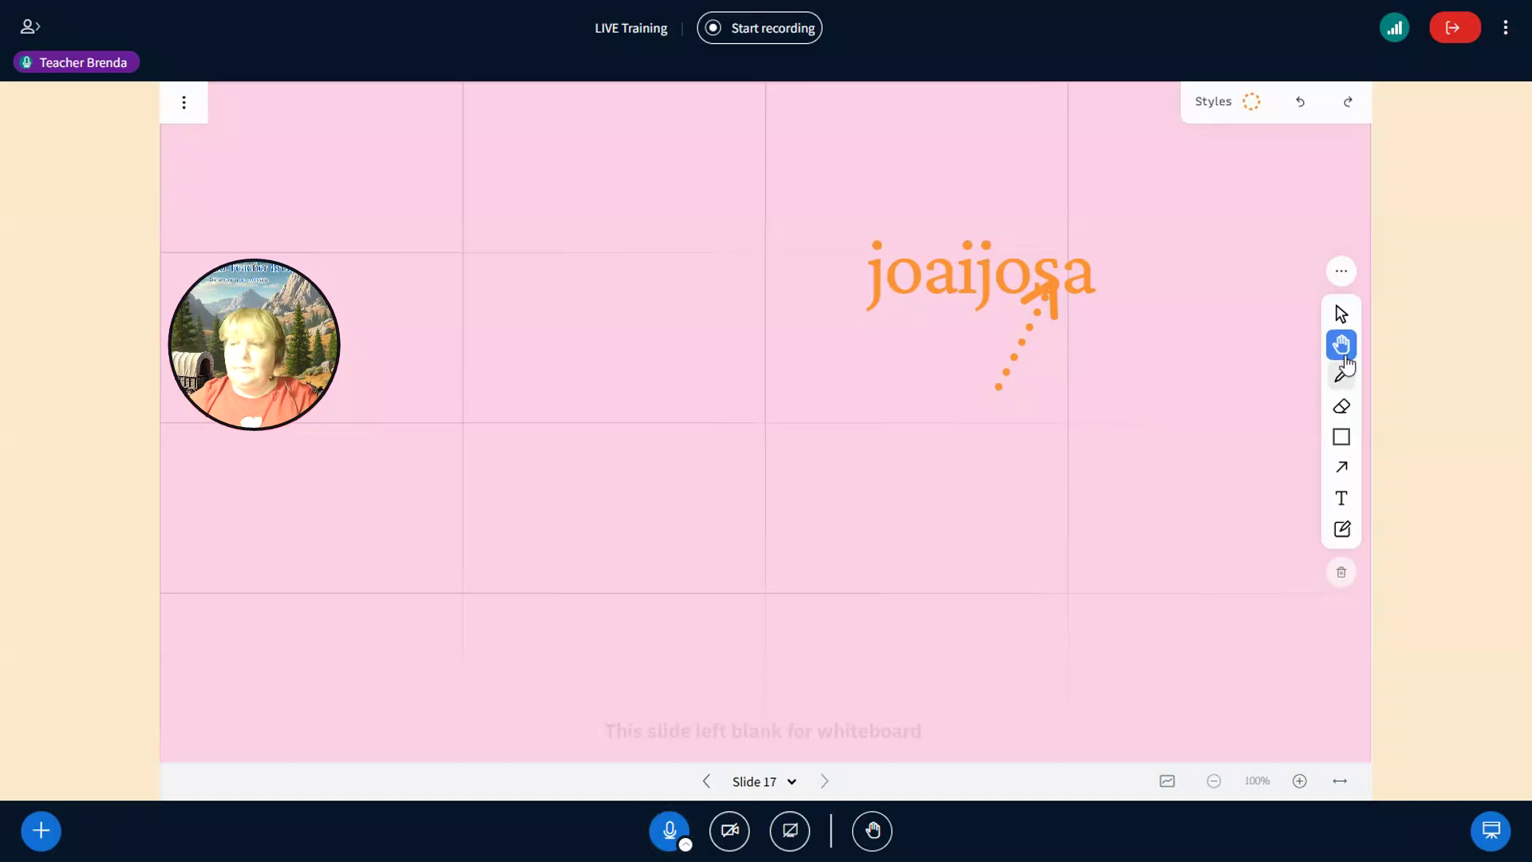
- Zoom in, pan so 'joaijosa' sits at the top, and fit the whiteboard to width
left_click(1299, 781)
left_click(1299, 781)
left_click(1299, 780)
left_click_drag(905, 482, 391, 434)
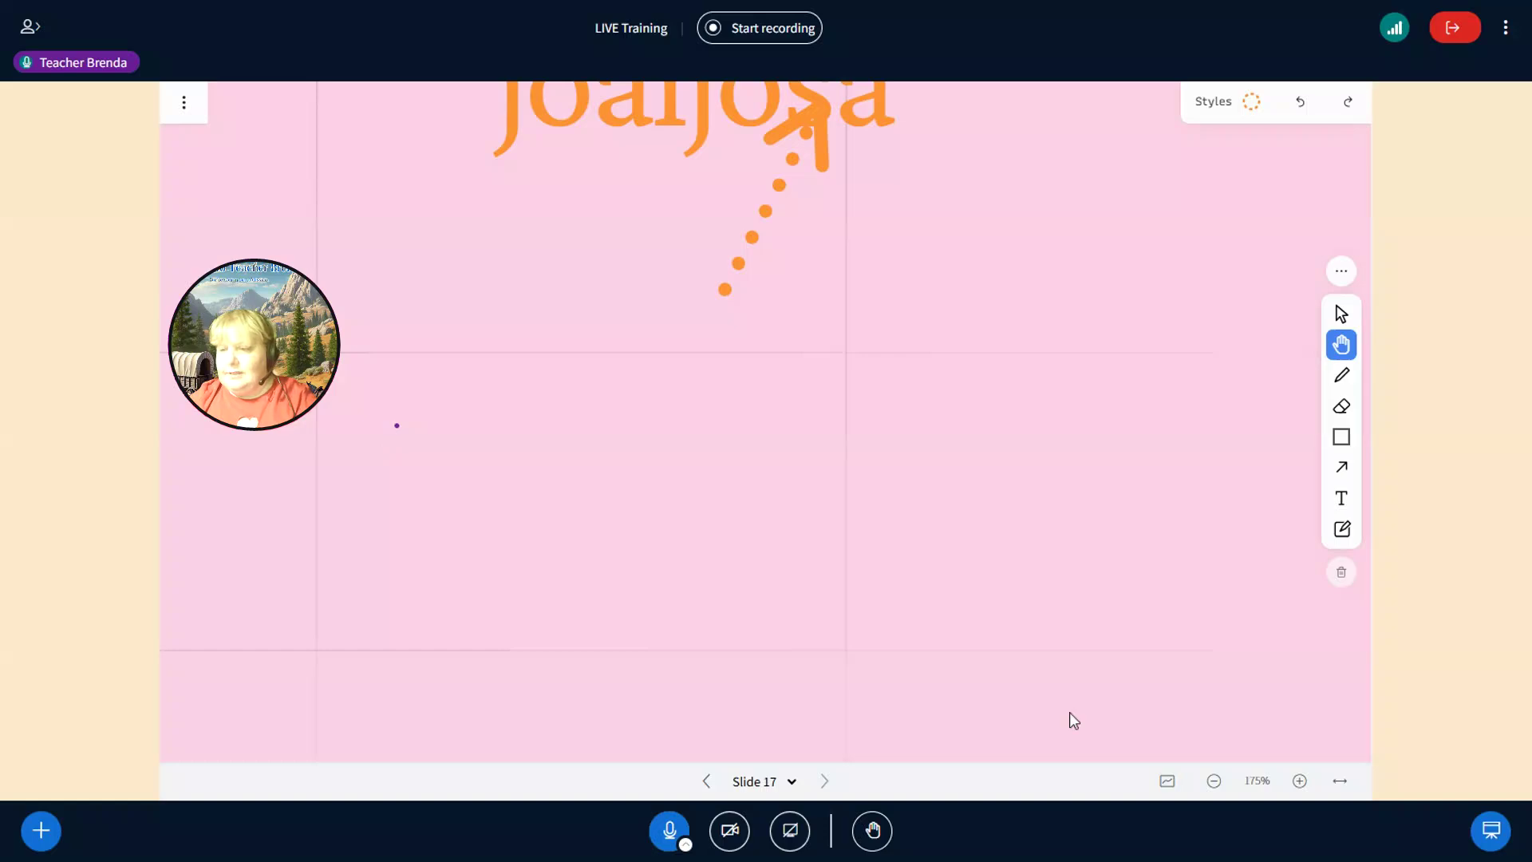
left_click(1342, 785)
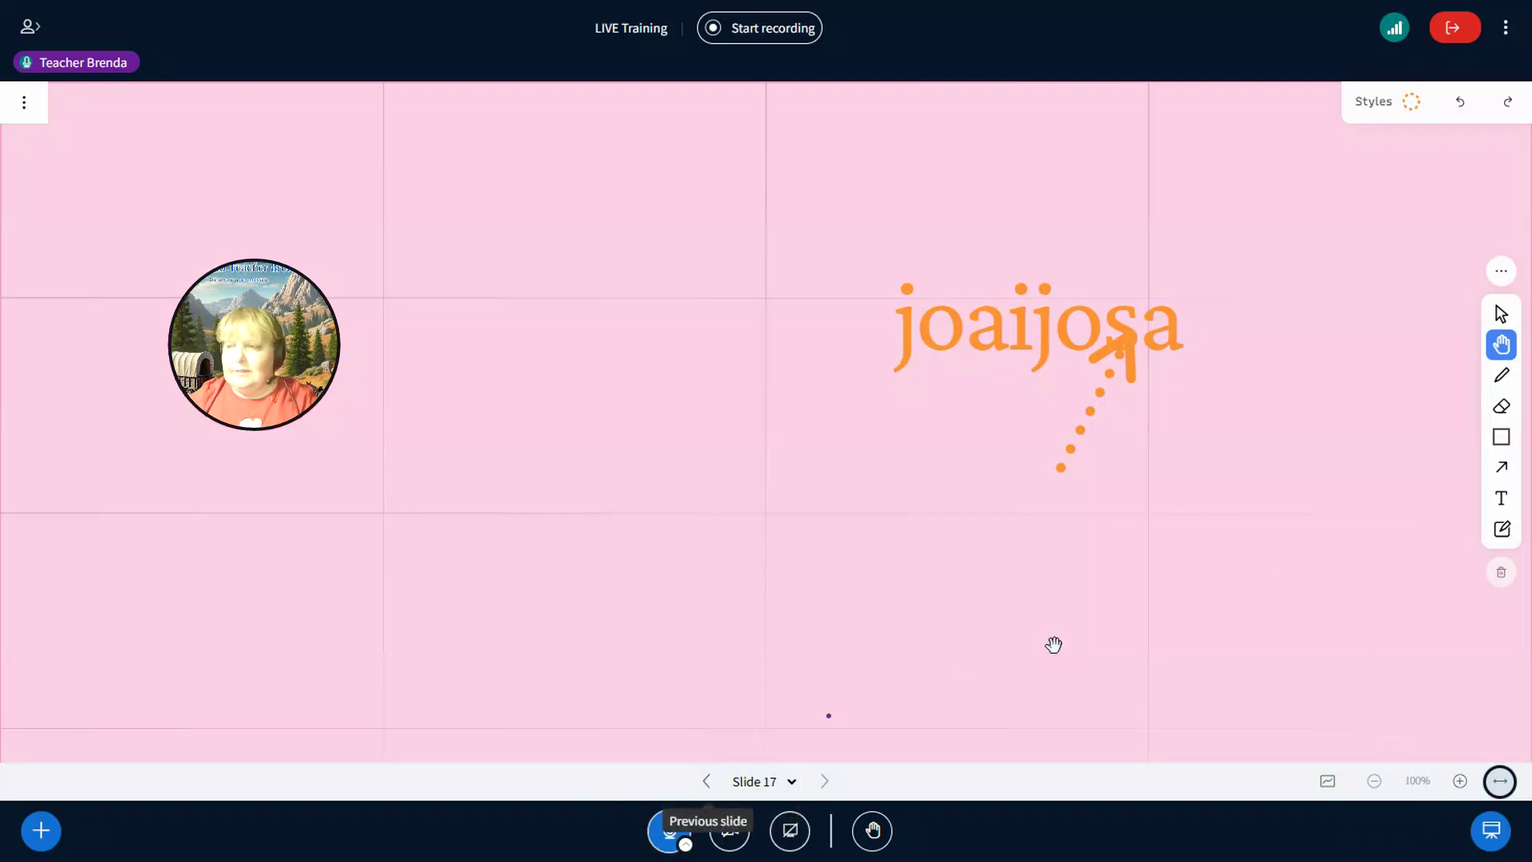
left_click(1499, 499)
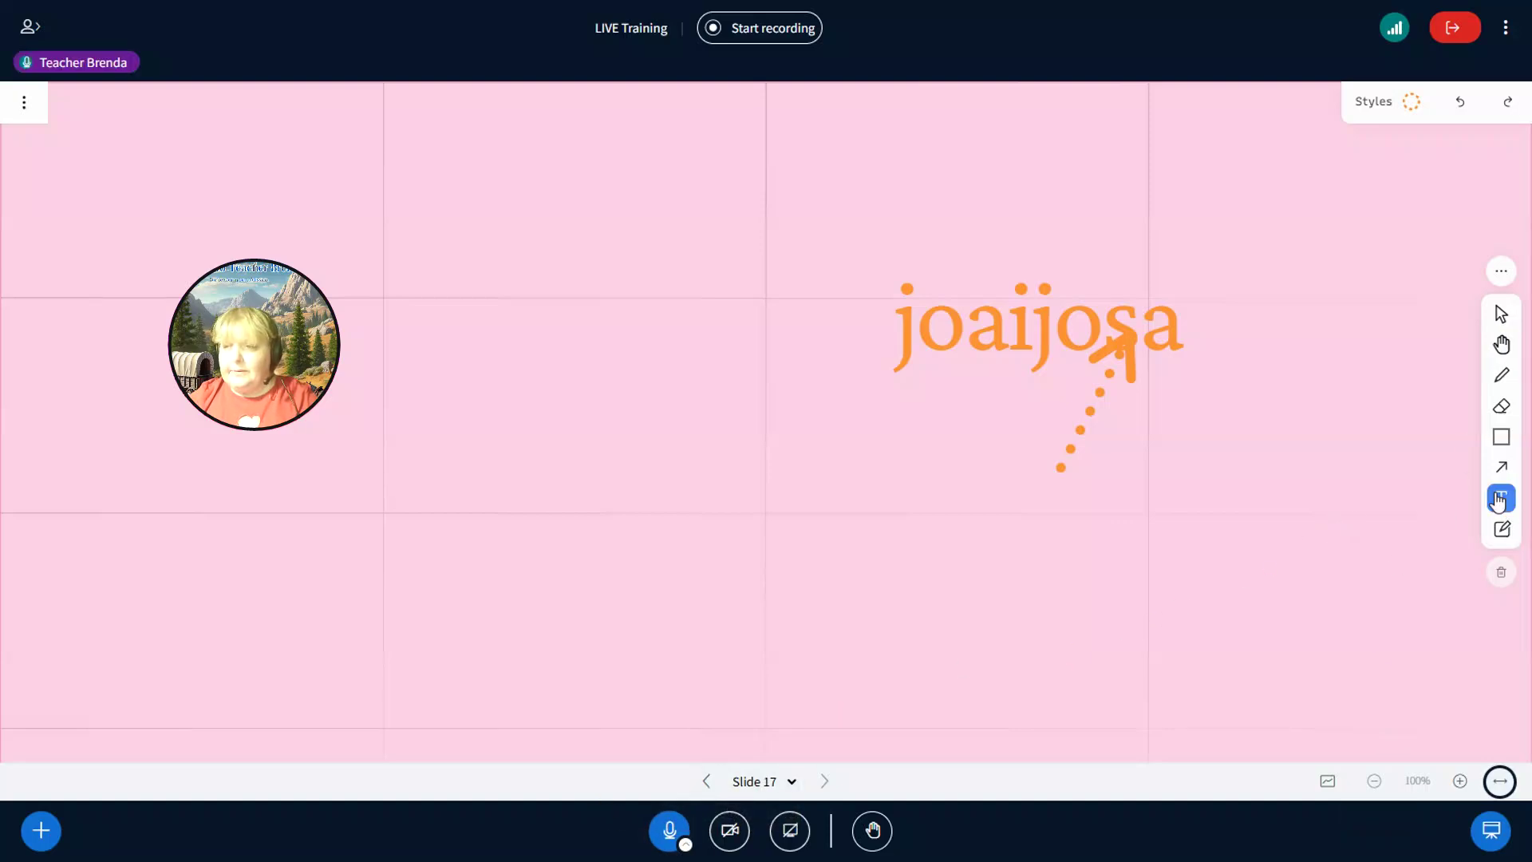
- Type the presenter's name left of 'joaijosa', then delete 'joaijosa' and the dotted arrow
left_click(582, 272)
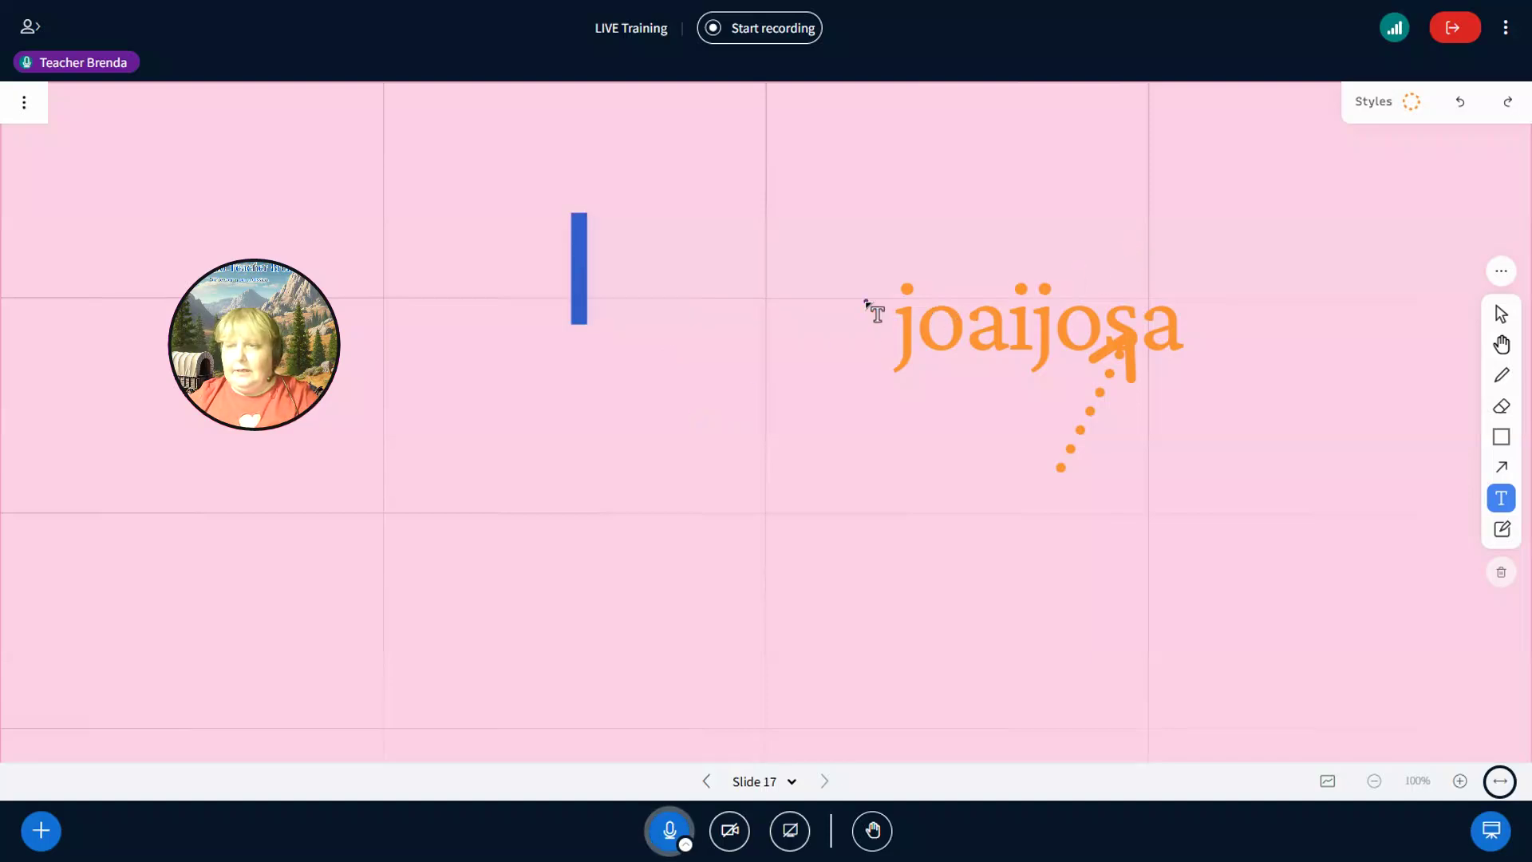
type("Brenda")
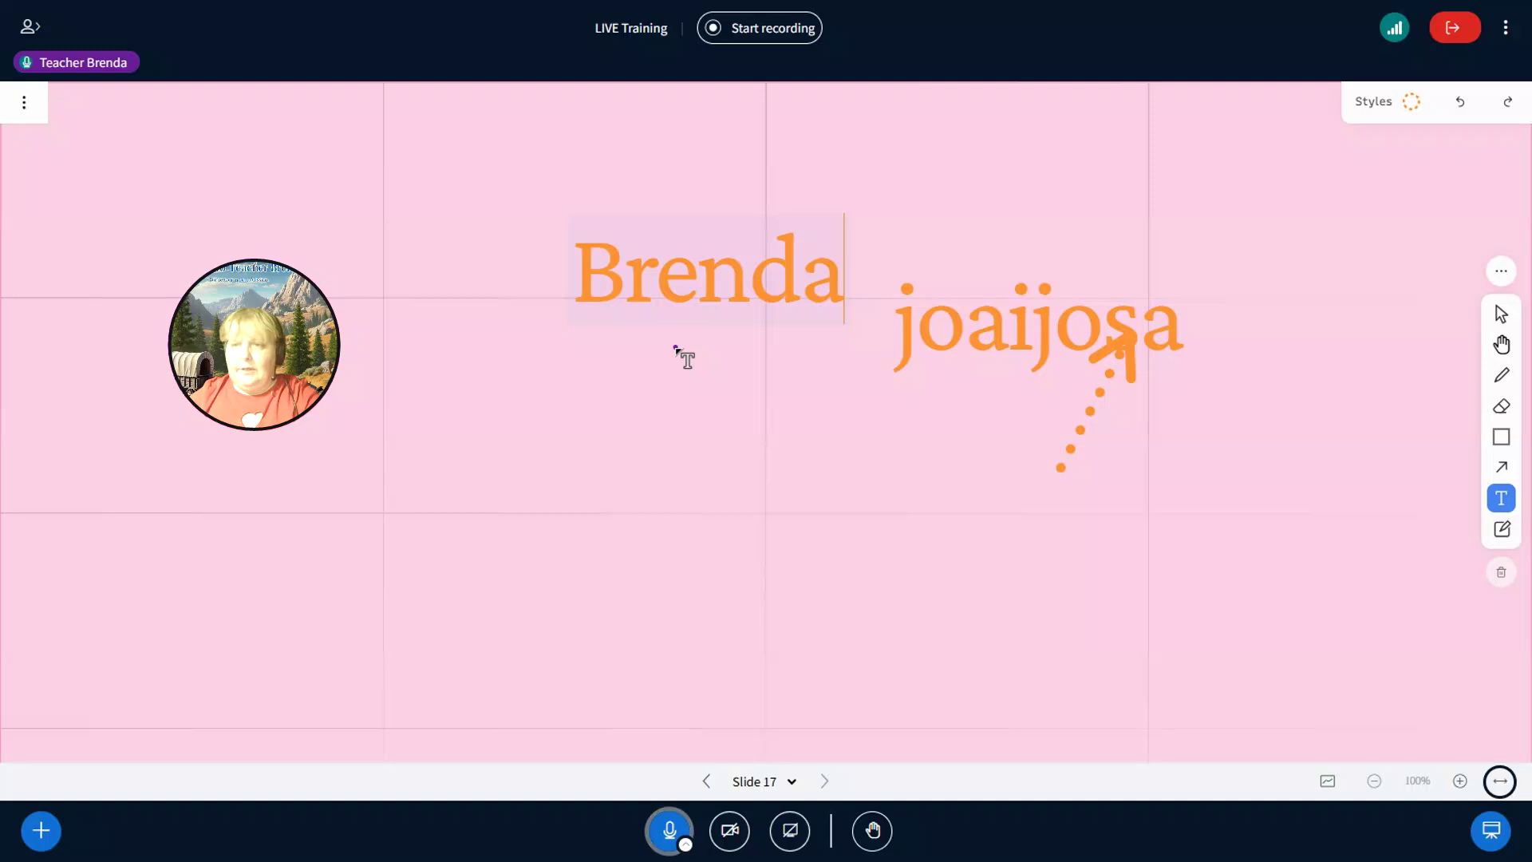
left_click(1500, 314)
left_click_drag(1016, 229, 1139, 429)
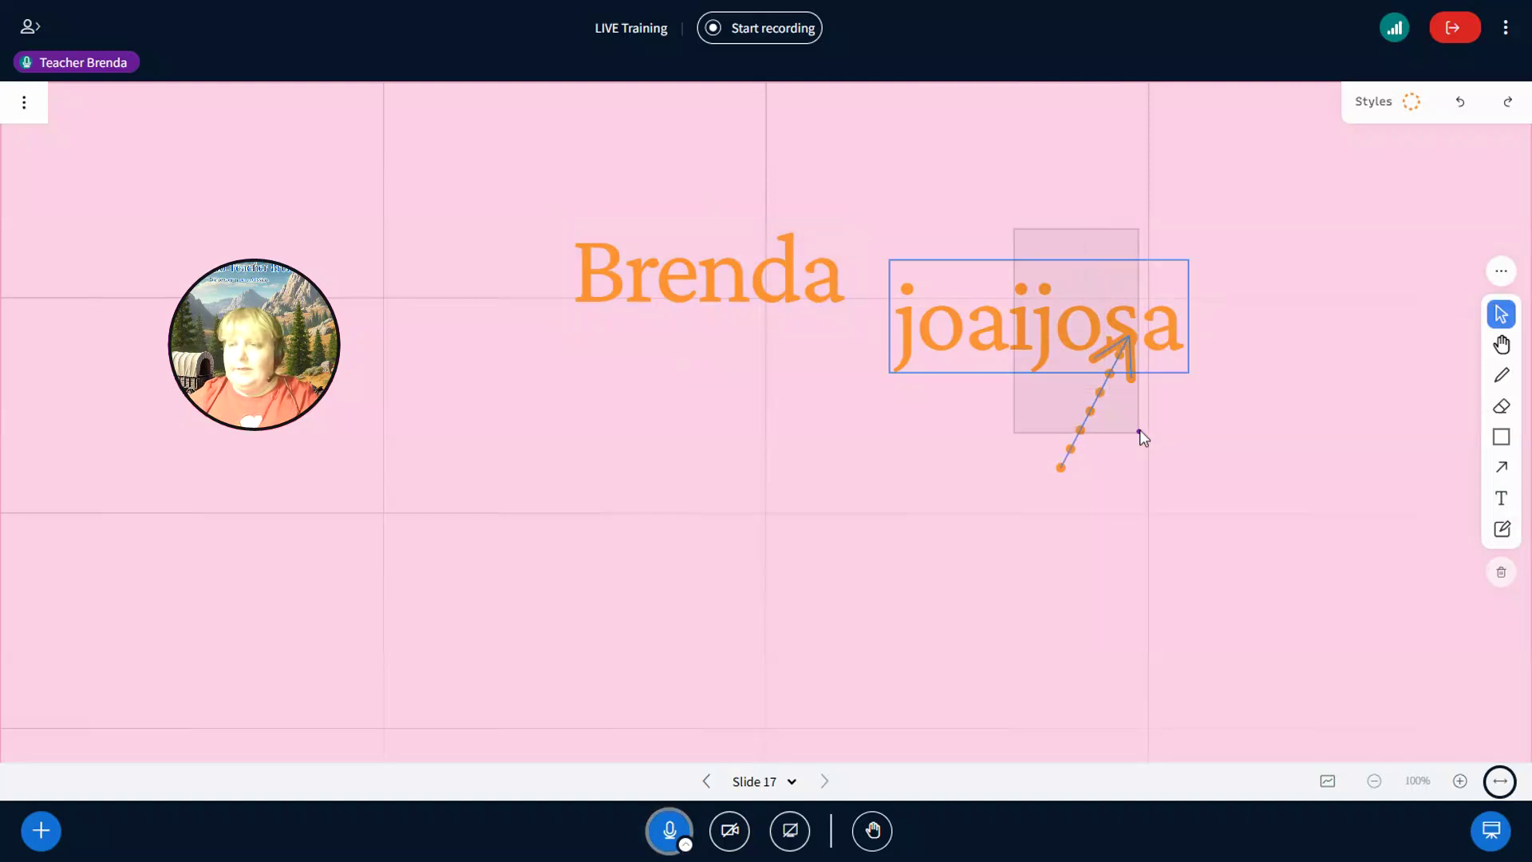
key("Delete")
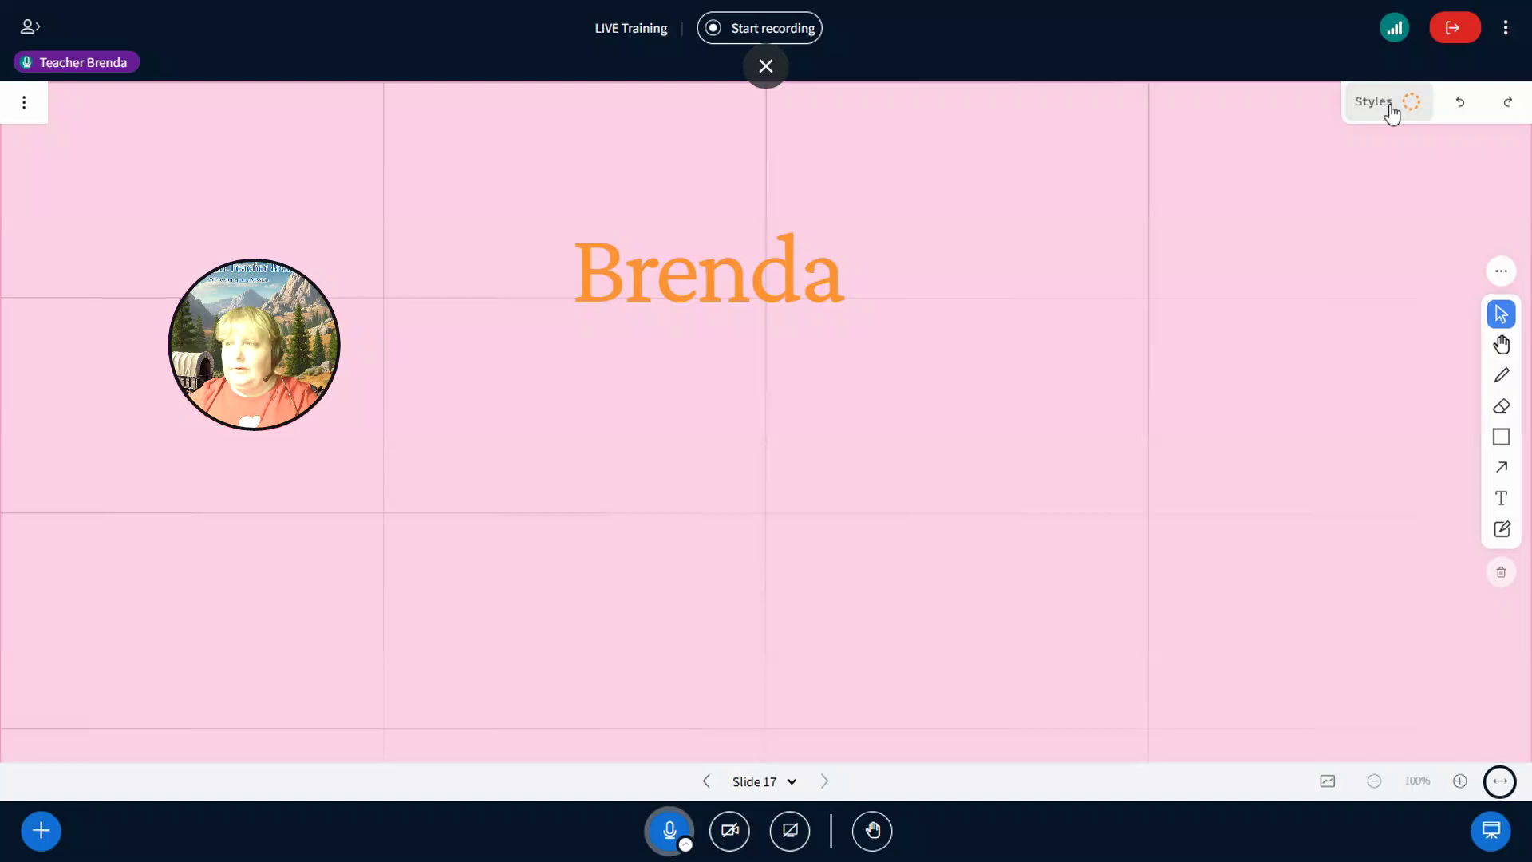
- Give the name text a dashed style and try S, M and L sizes, ending on L
left_click(1388, 113)
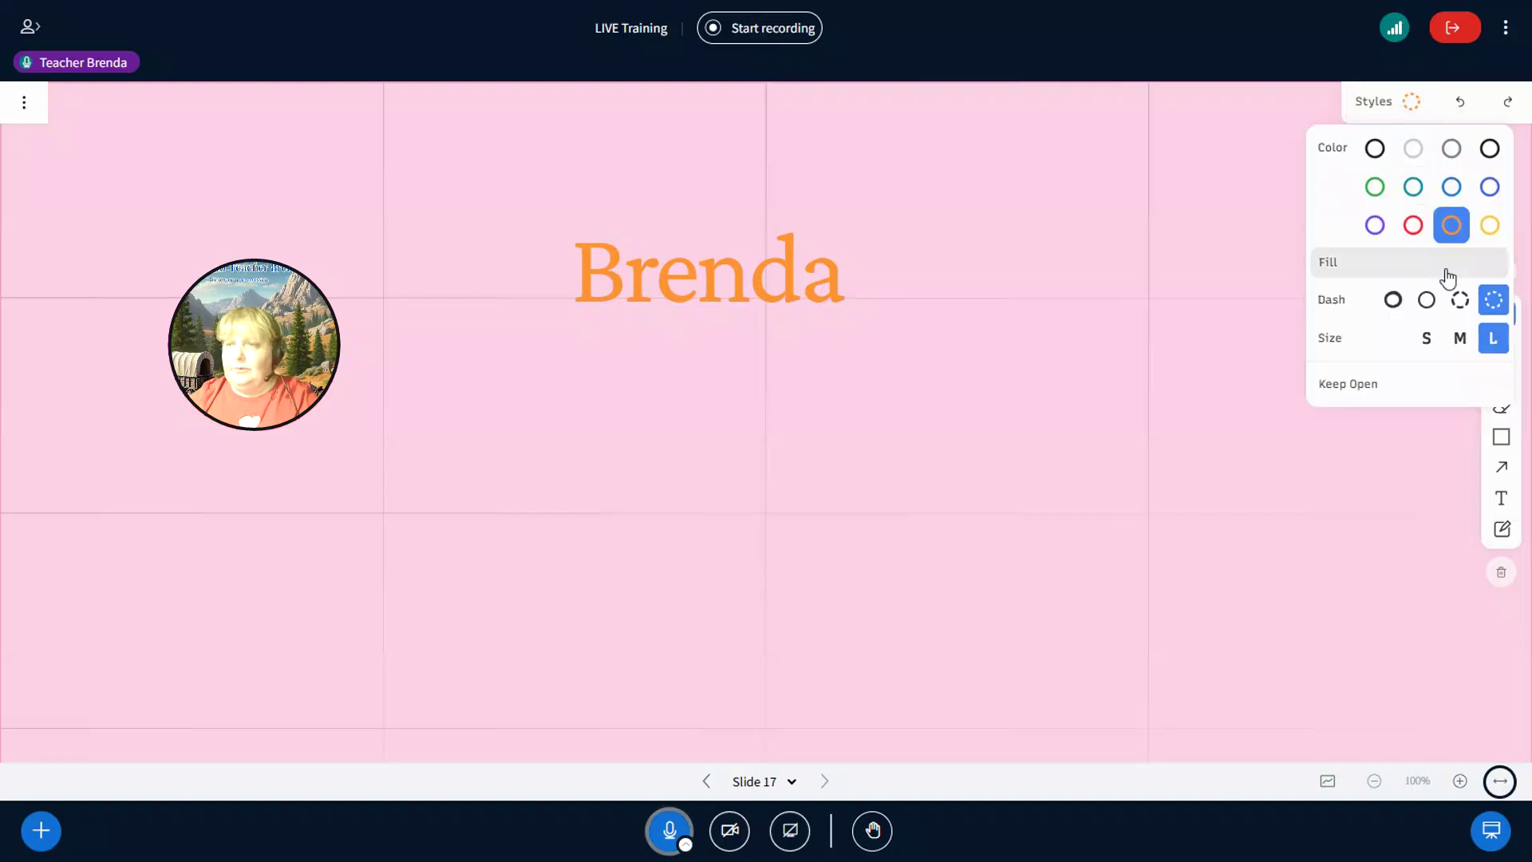
left_click(776, 268)
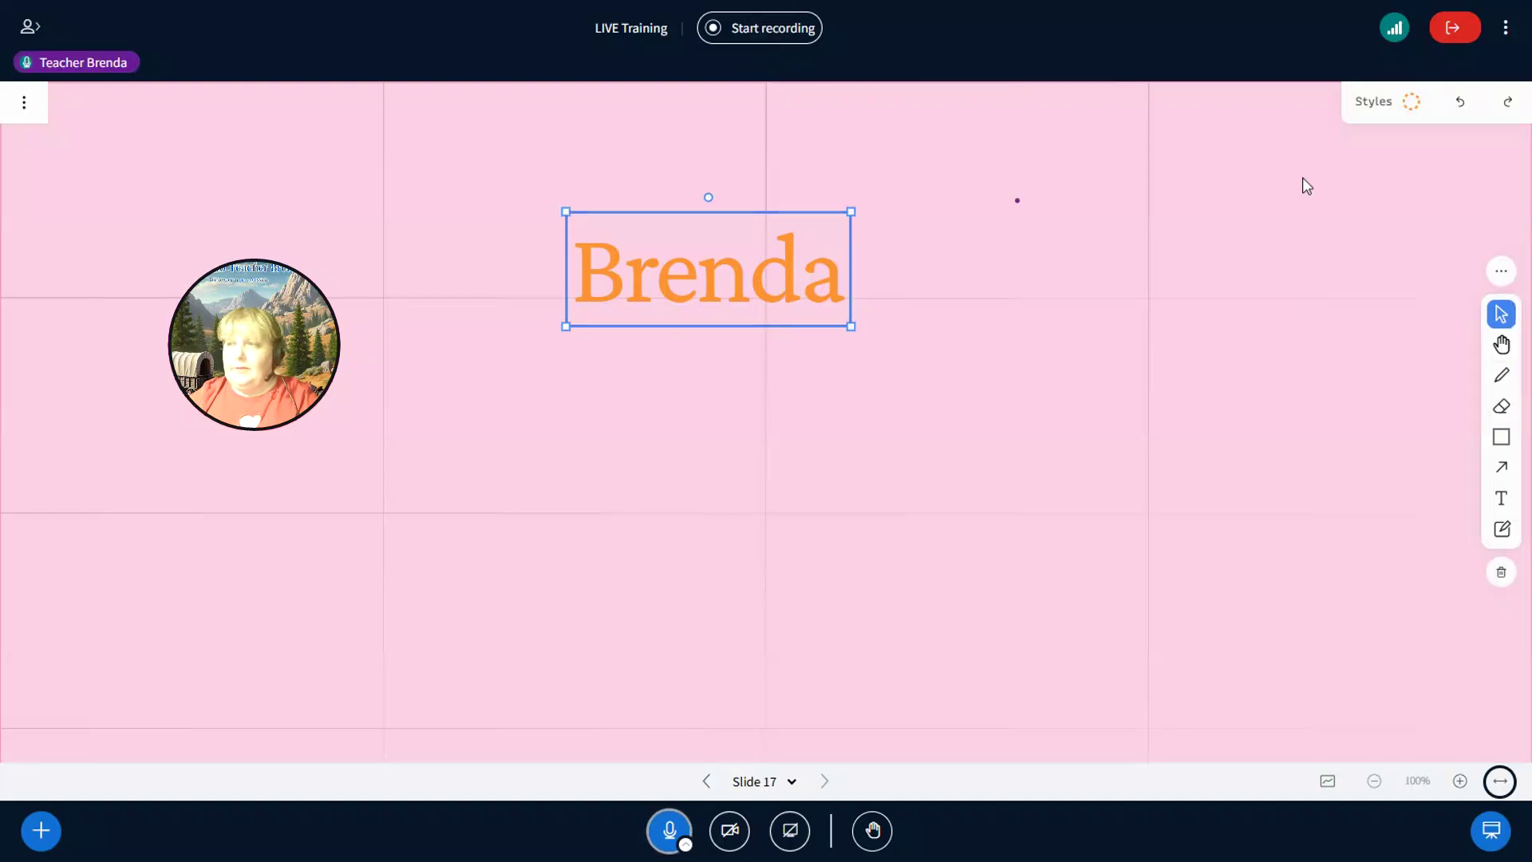
left_click(1394, 107)
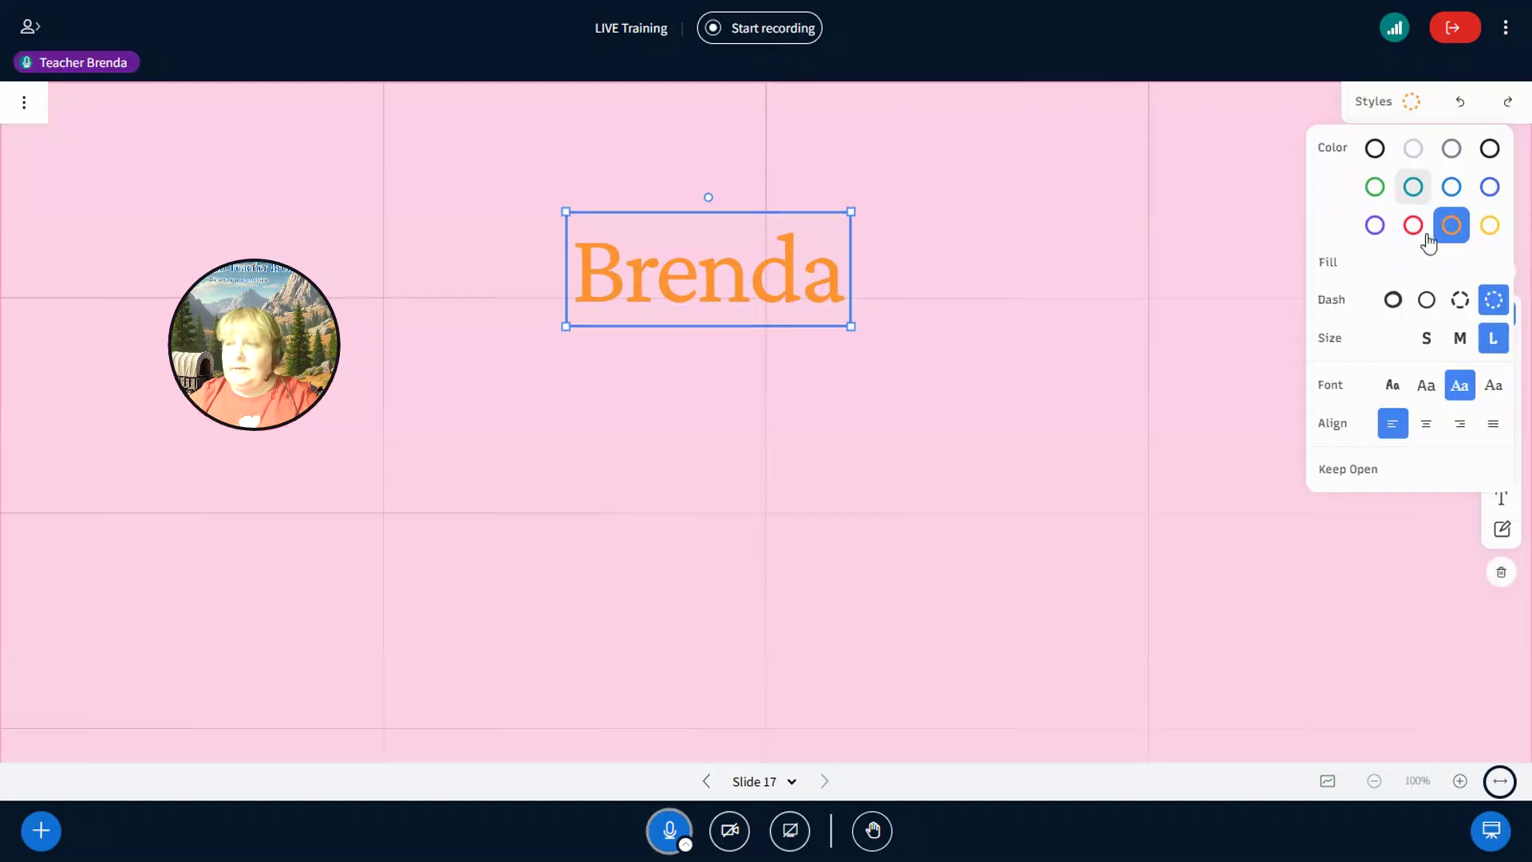
left_click(1461, 301)
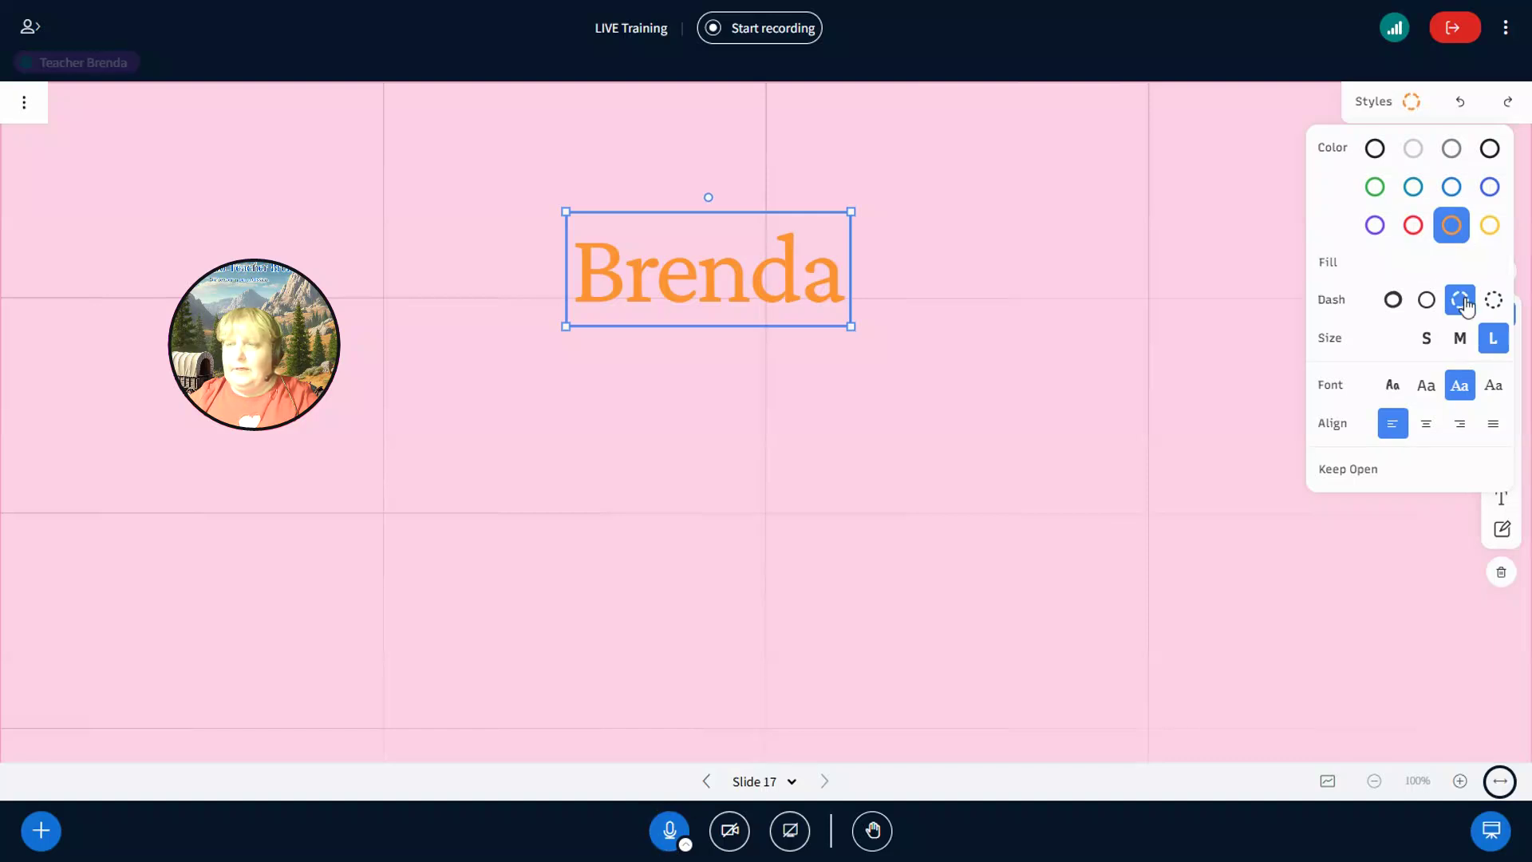
left_click(1427, 342)
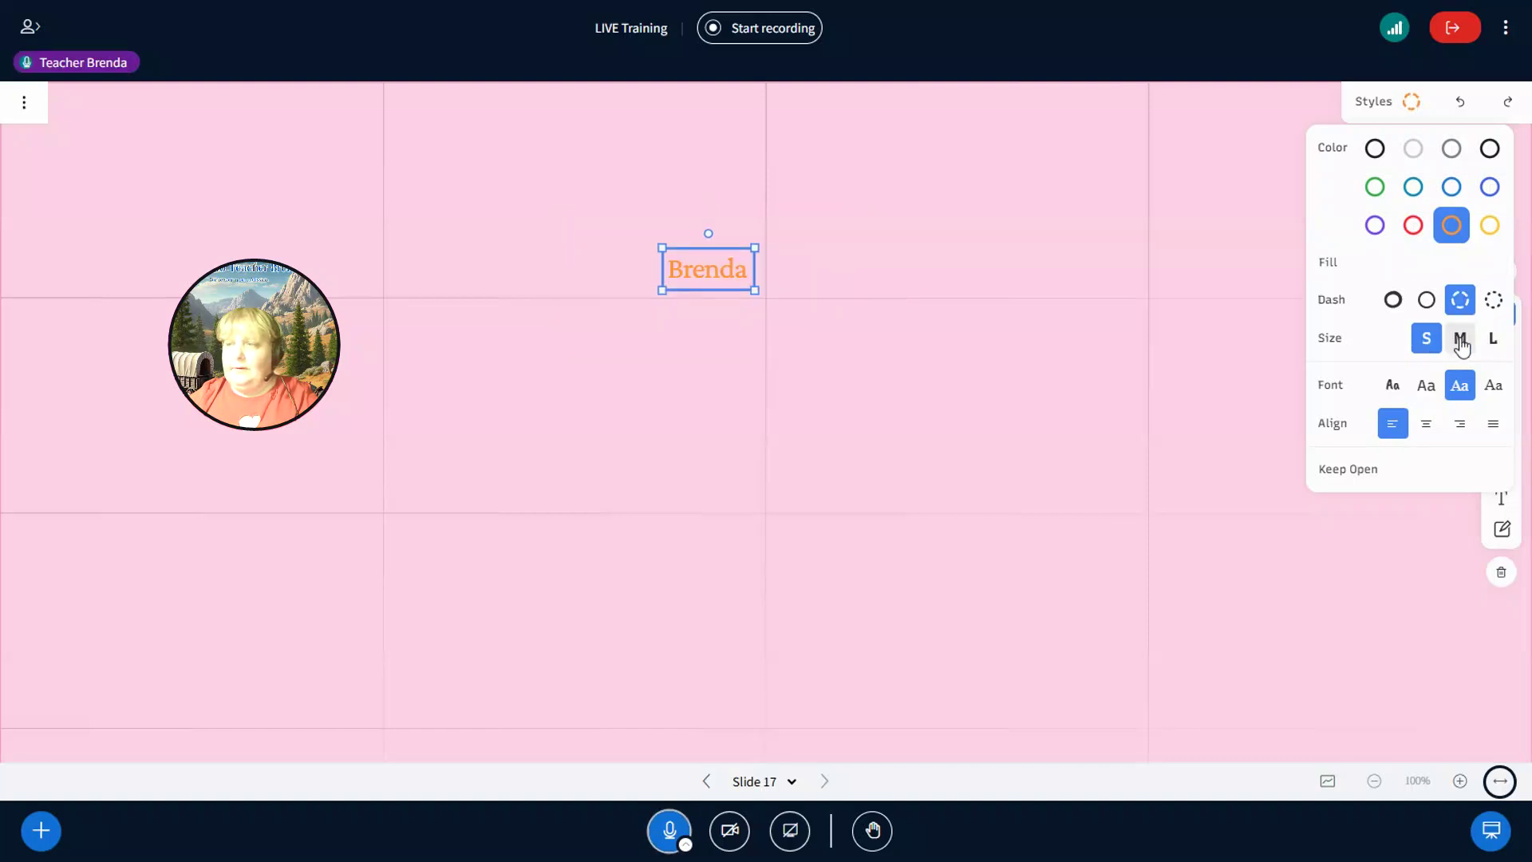
left_click(1460, 341)
left_click(1492, 339)
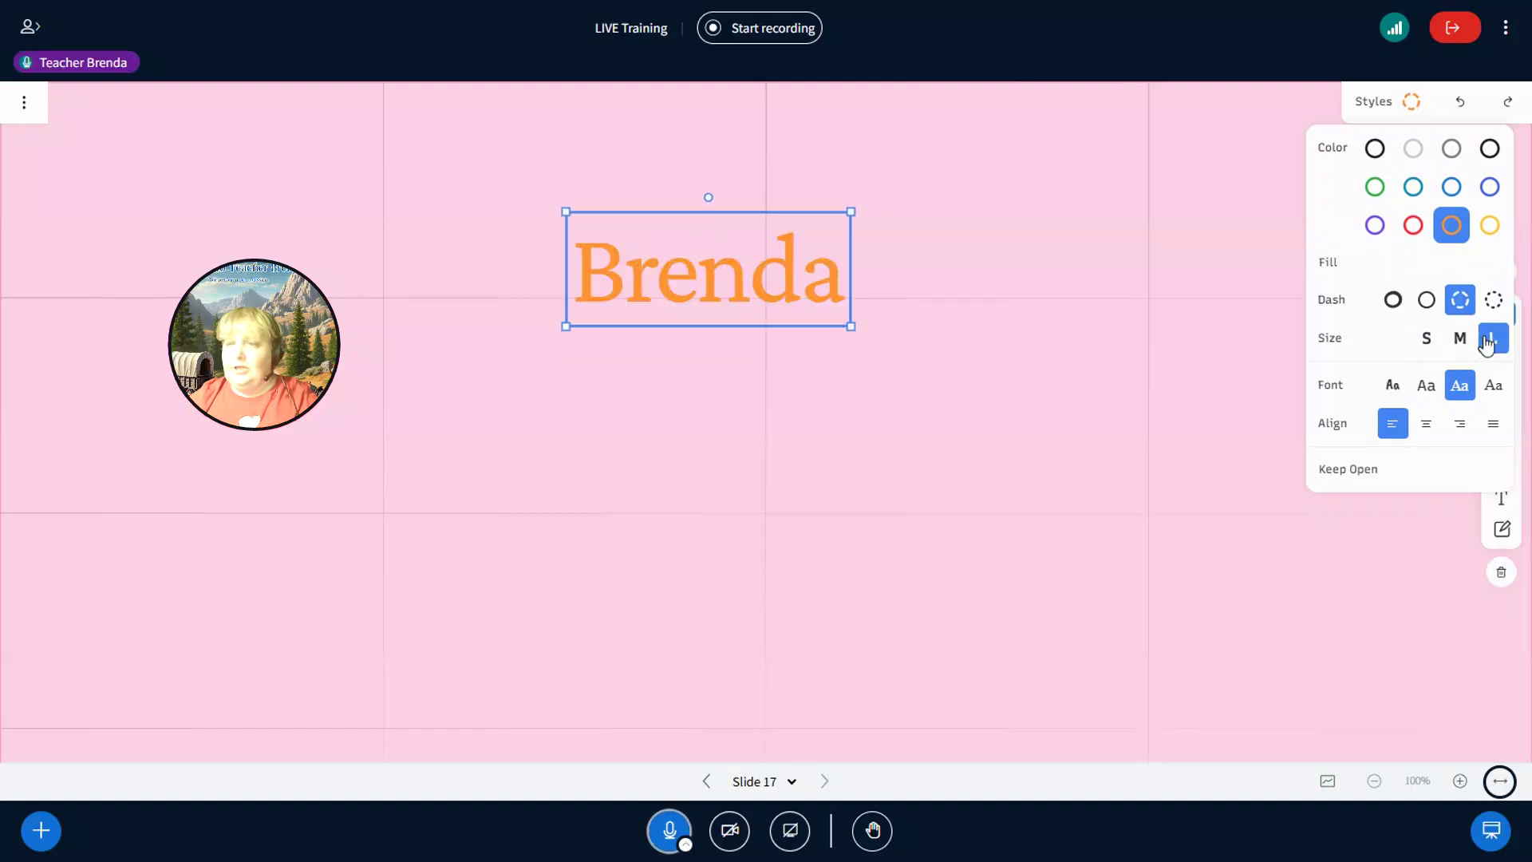
- Cycle the name's font to monospace and its alignment to justified
left_click(1390, 391)
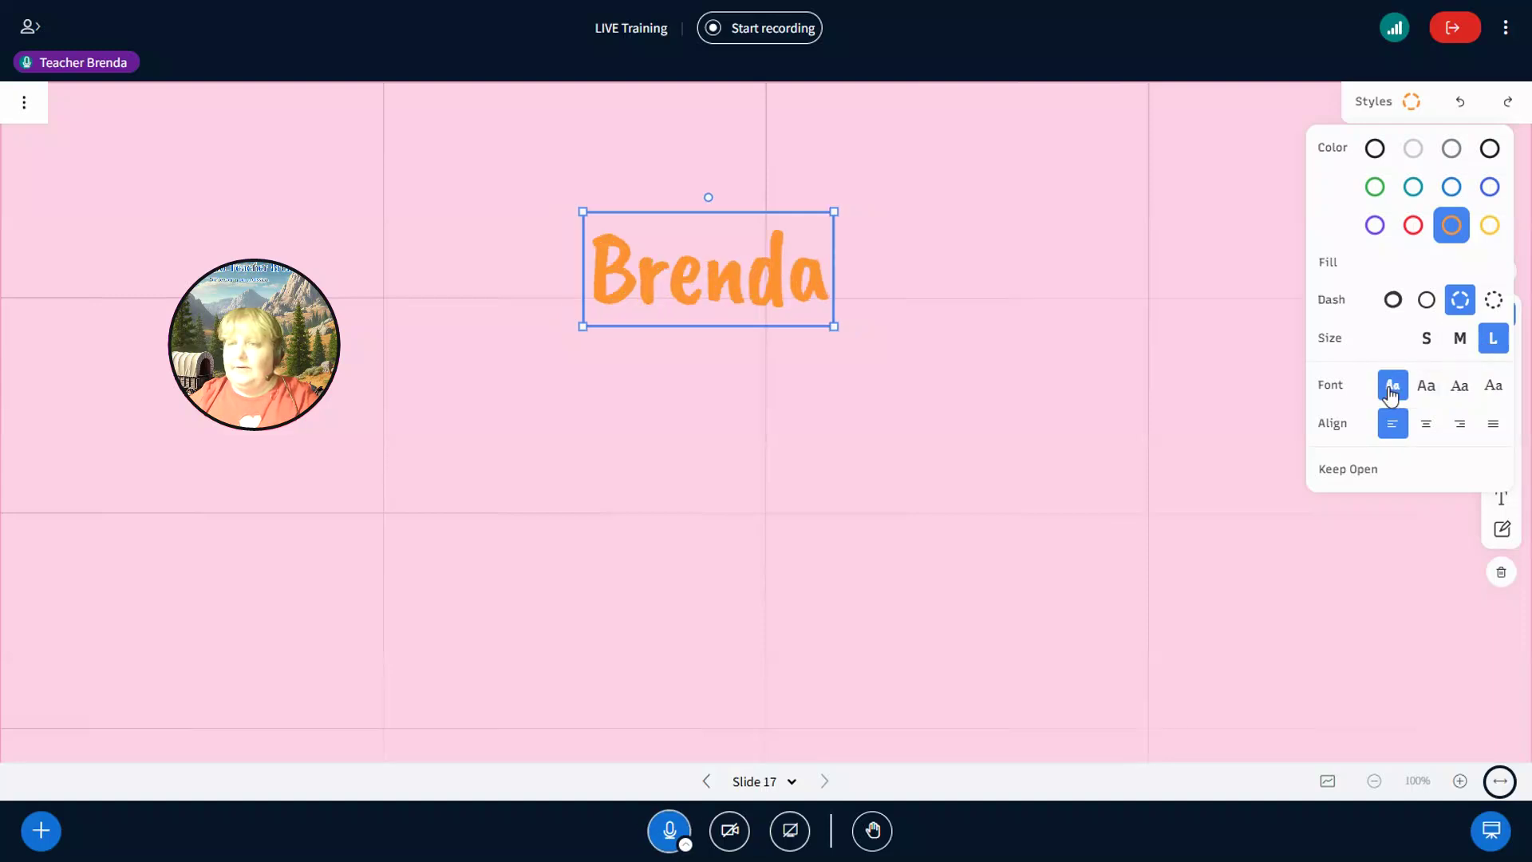
left_click(1428, 391)
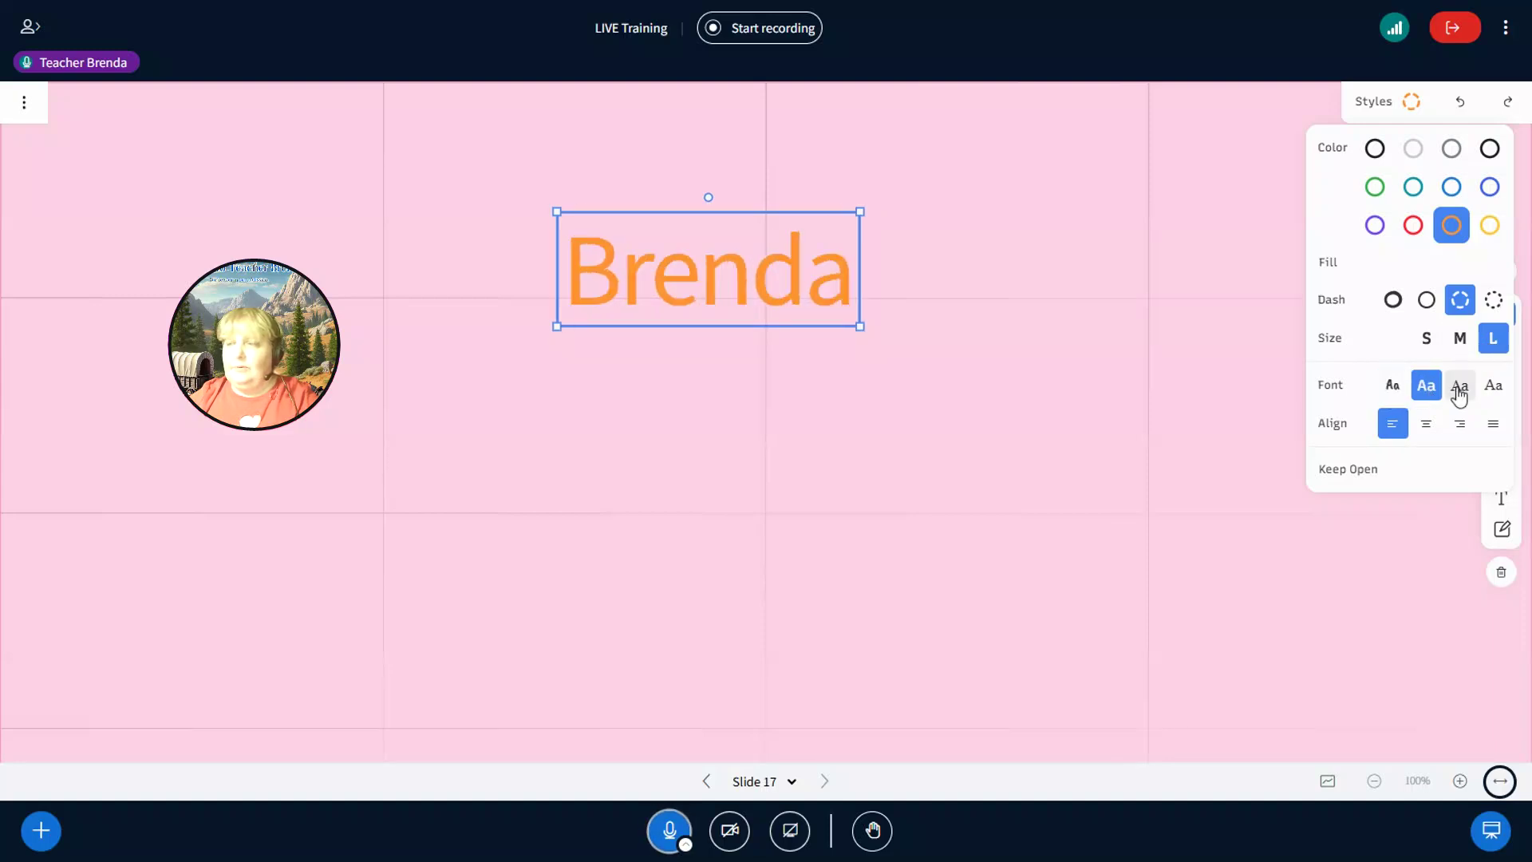
left_click(1459, 390)
left_click(1489, 389)
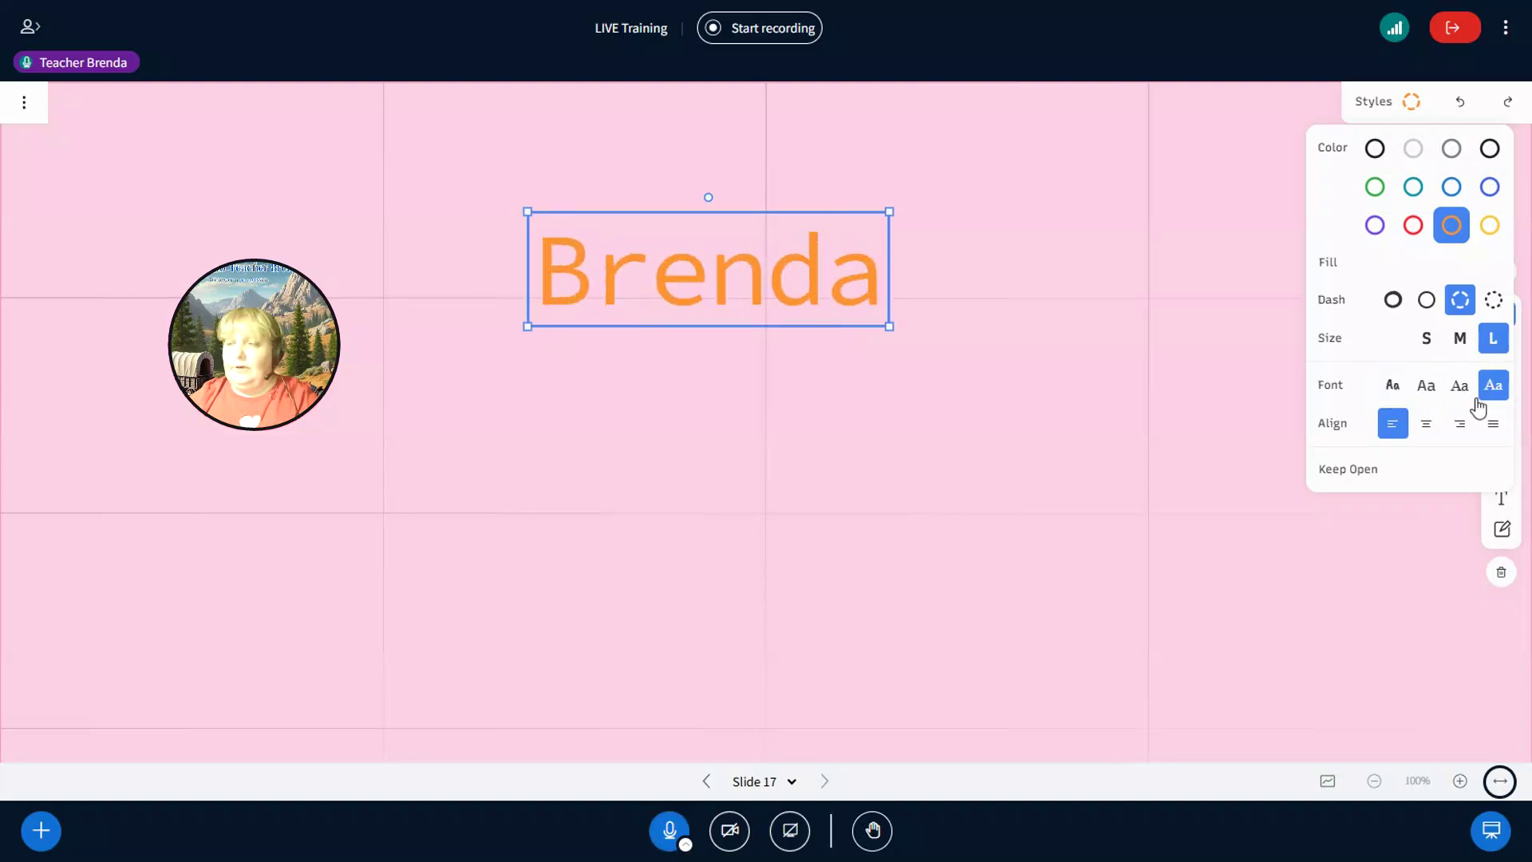
left_click(1427, 431)
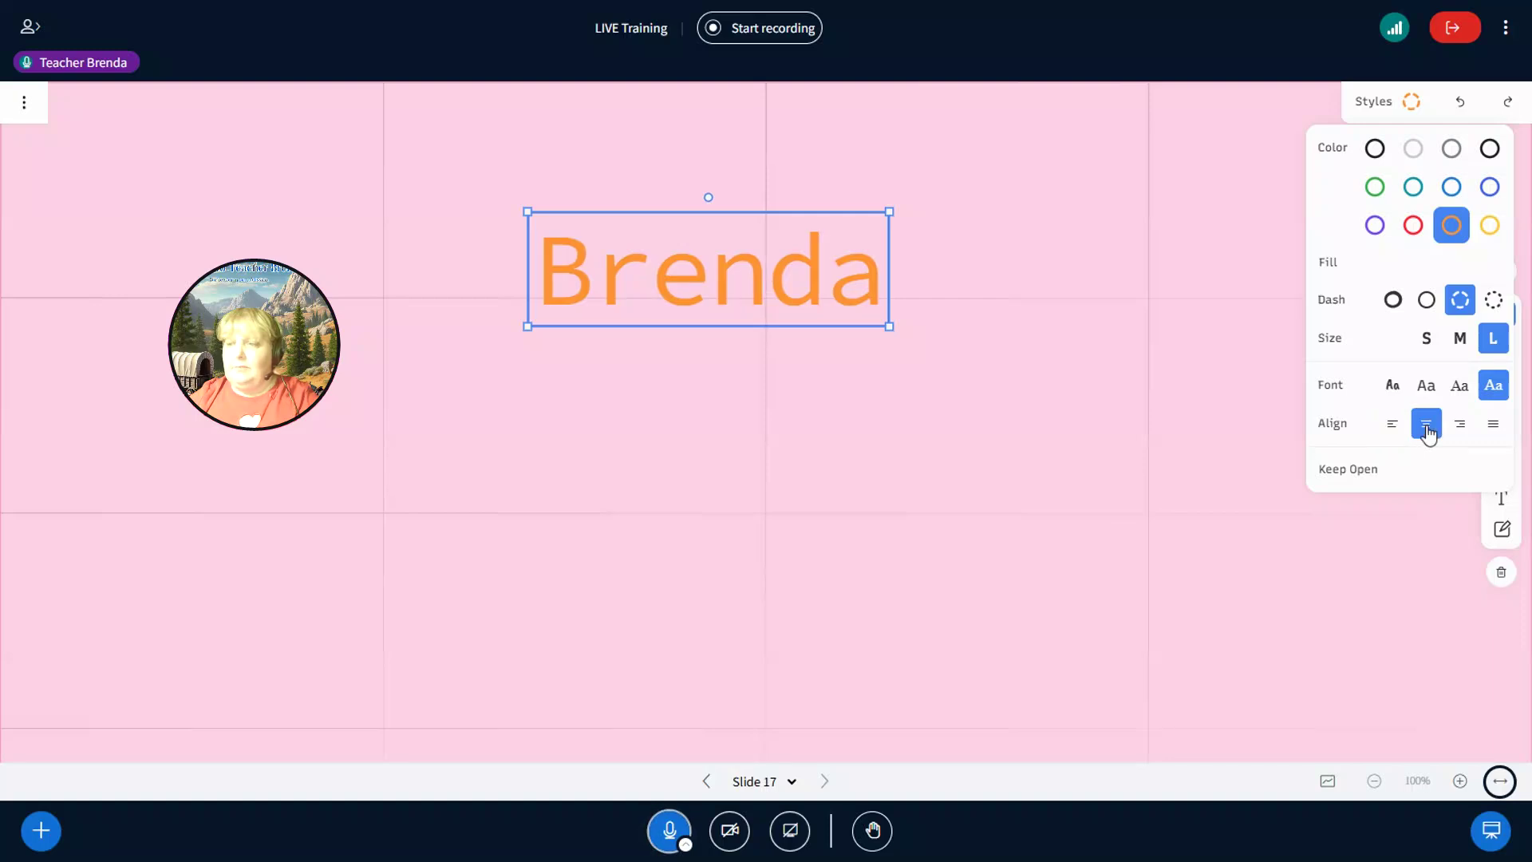
left_click(1394, 433)
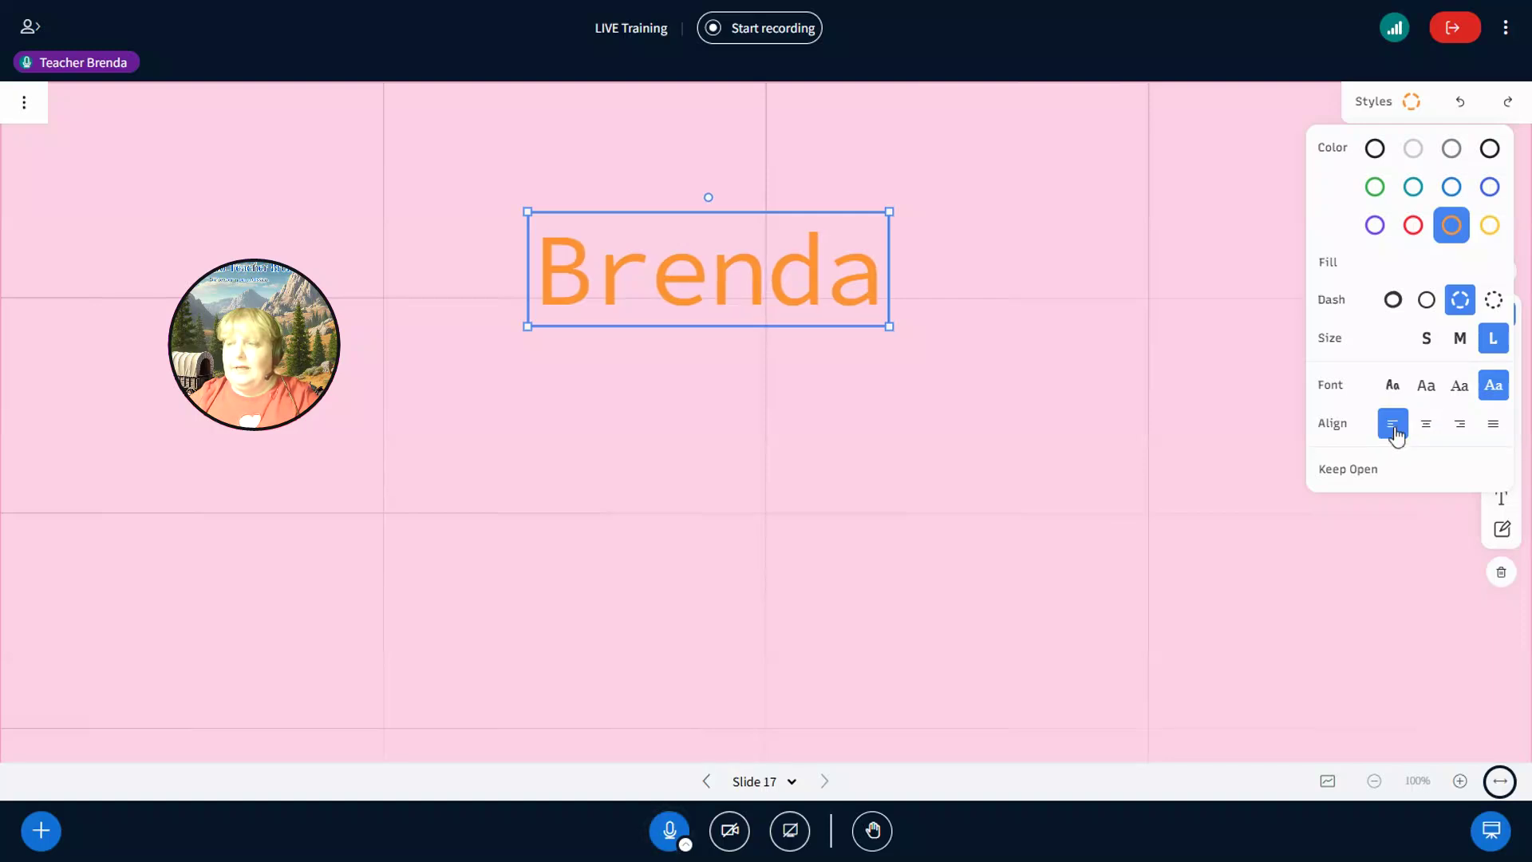
left_click(1460, 433)
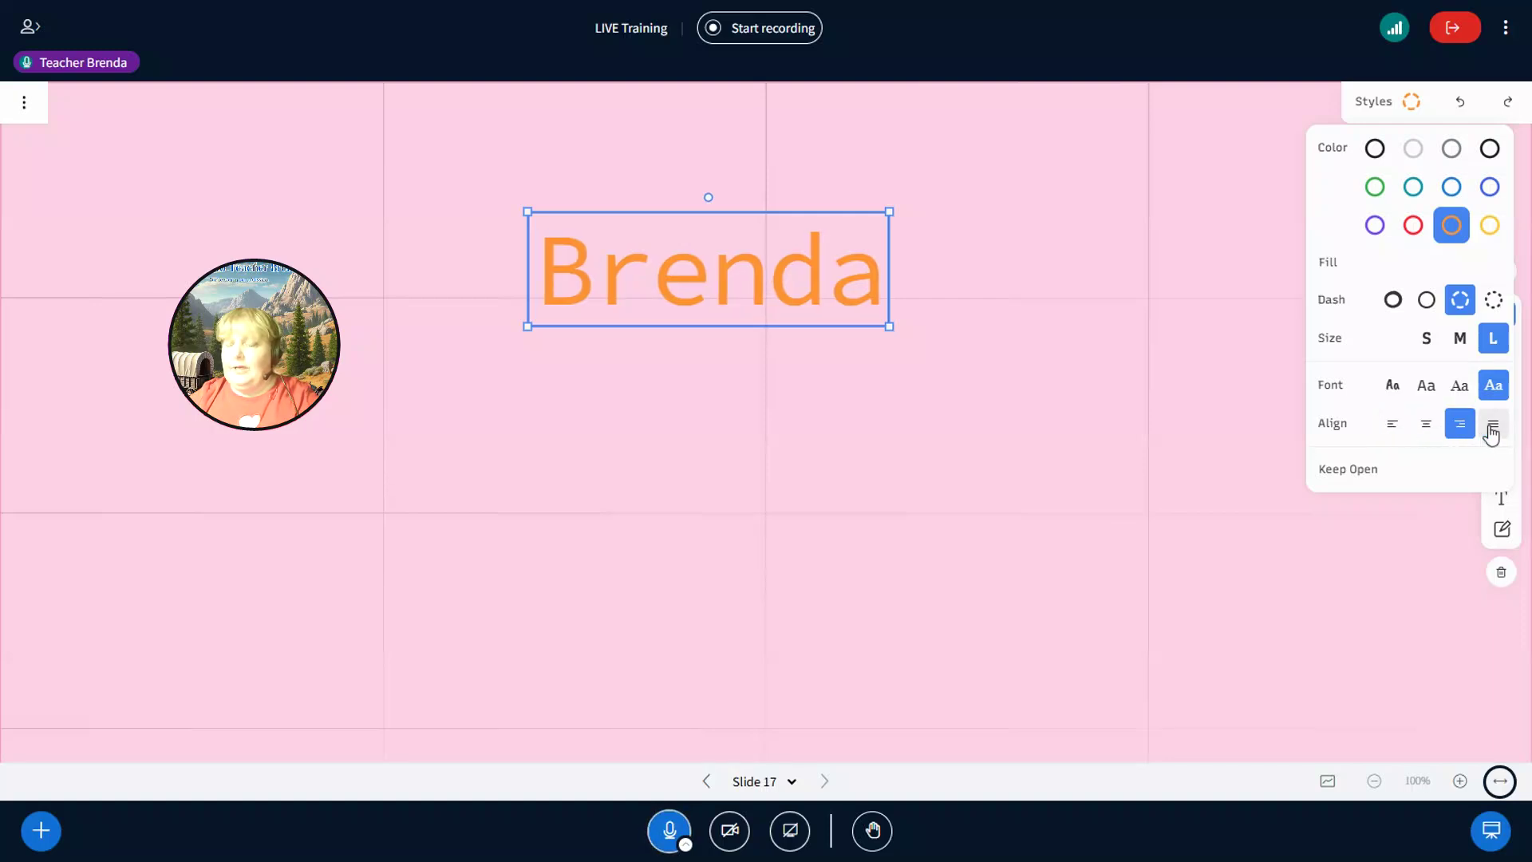
left_click(1493, 433)
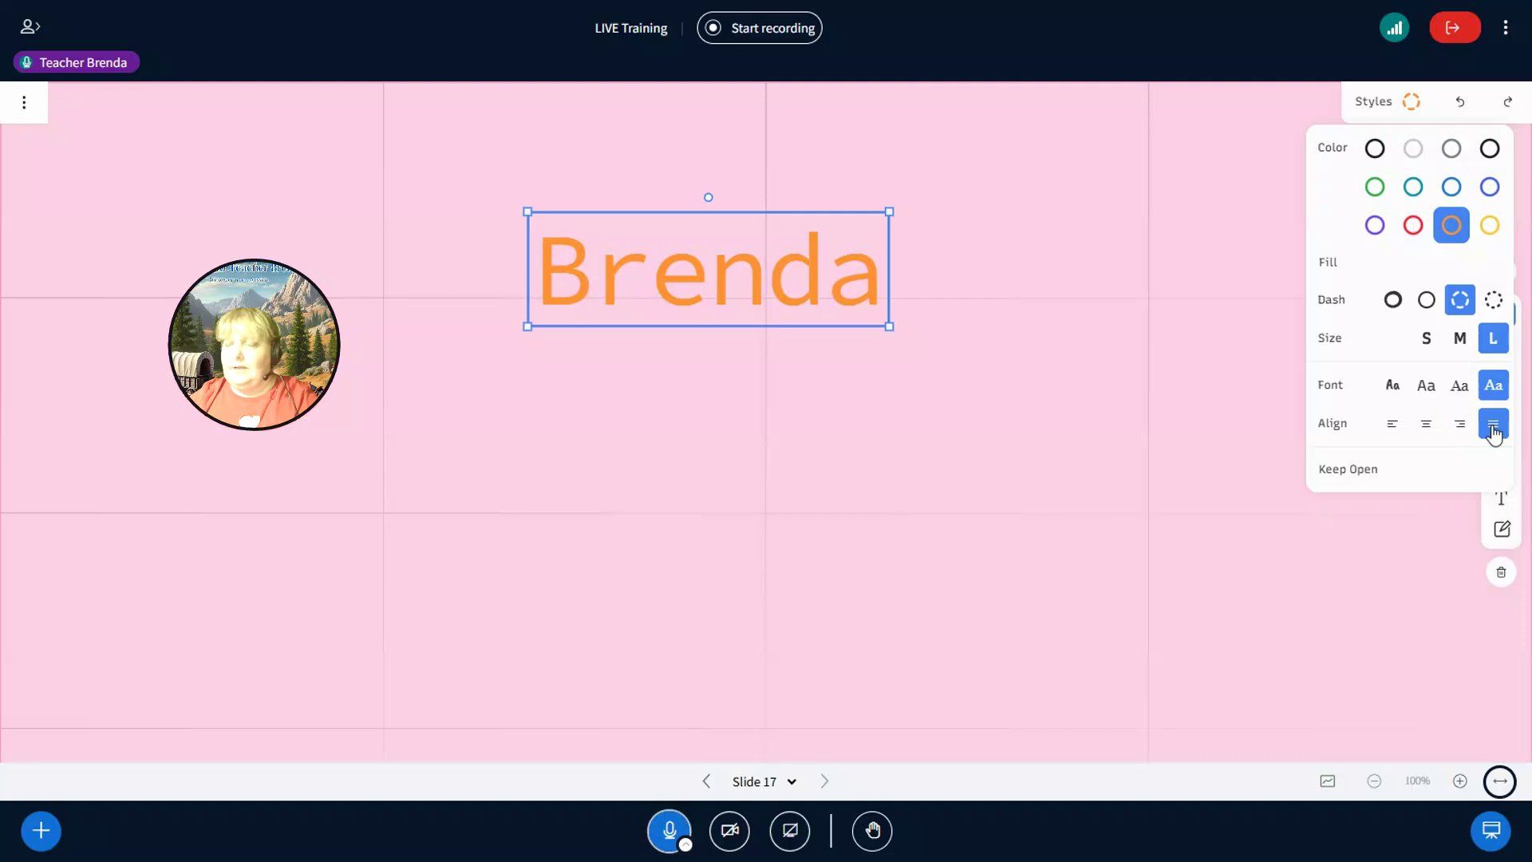
- Place a sticky note upper right of the name and try colours, ending on yellow
left_click(1502, 531)
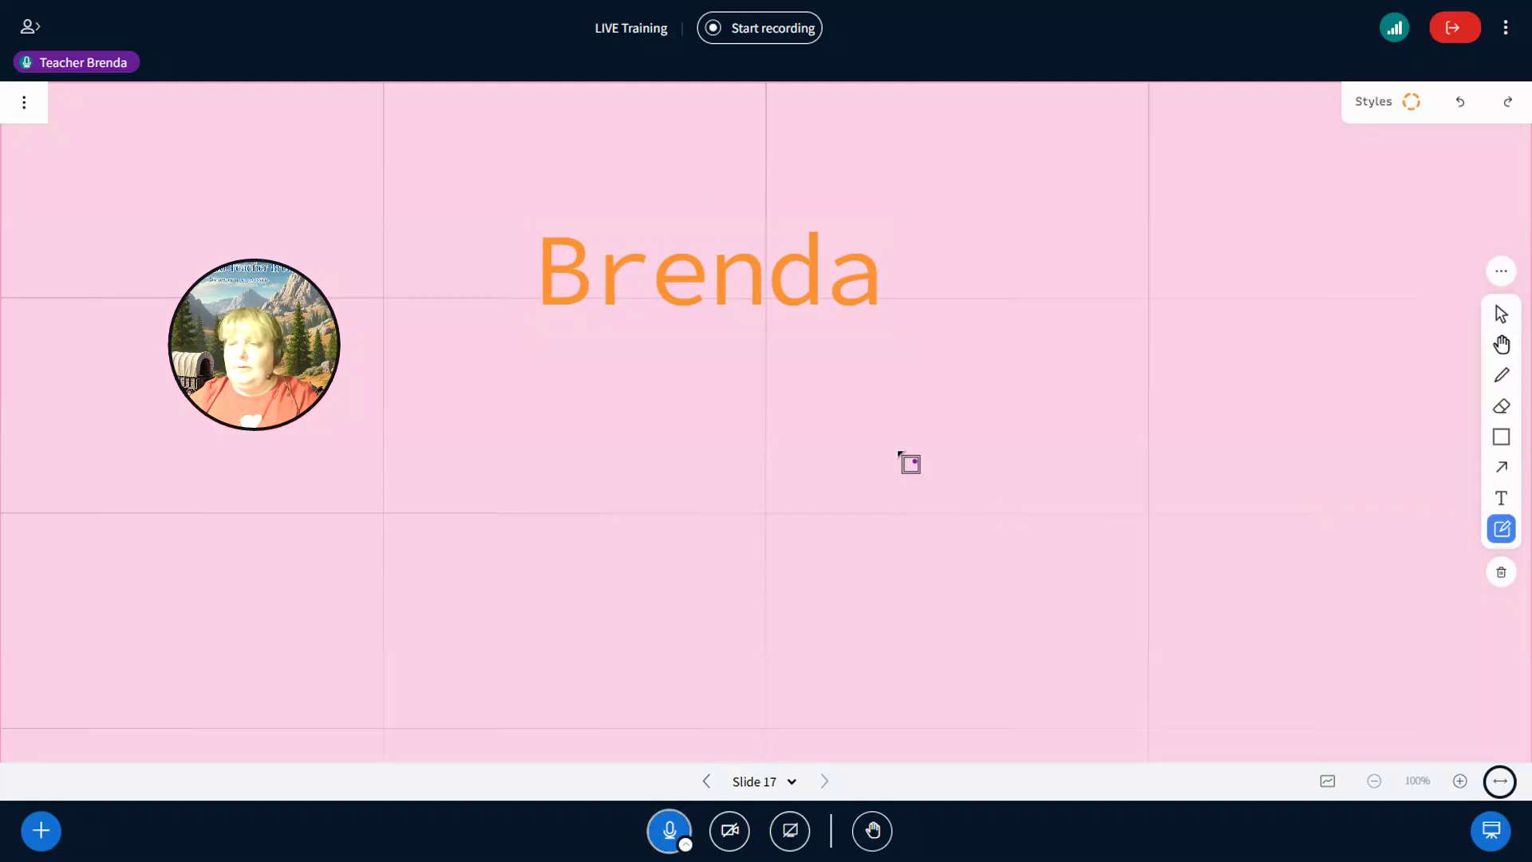
left_click_drag(876, 417, 1029, 239)
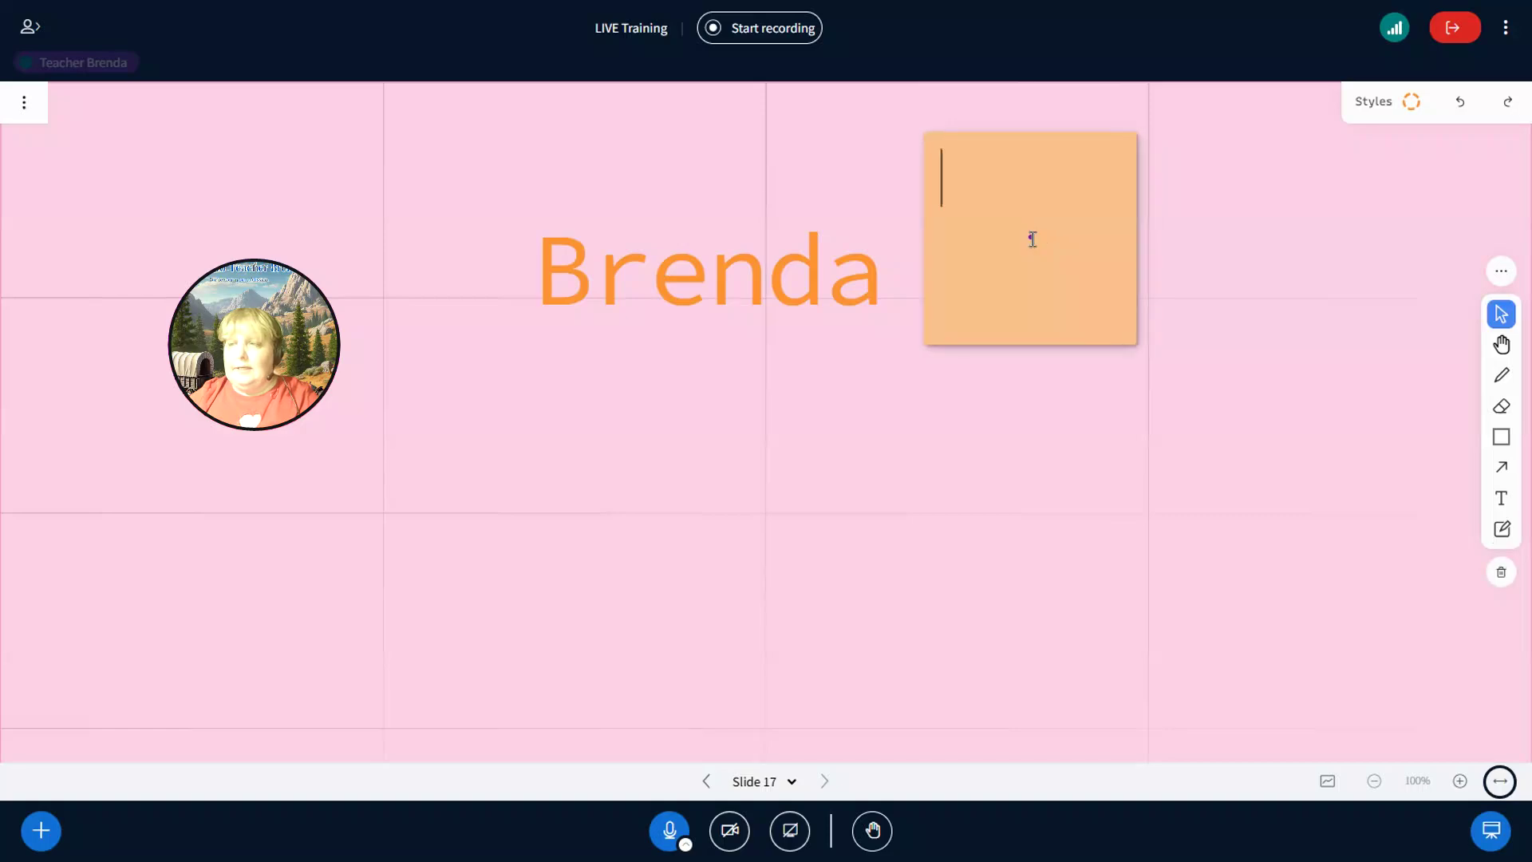
left_click(1371, 107)
left_click(1374, 148)
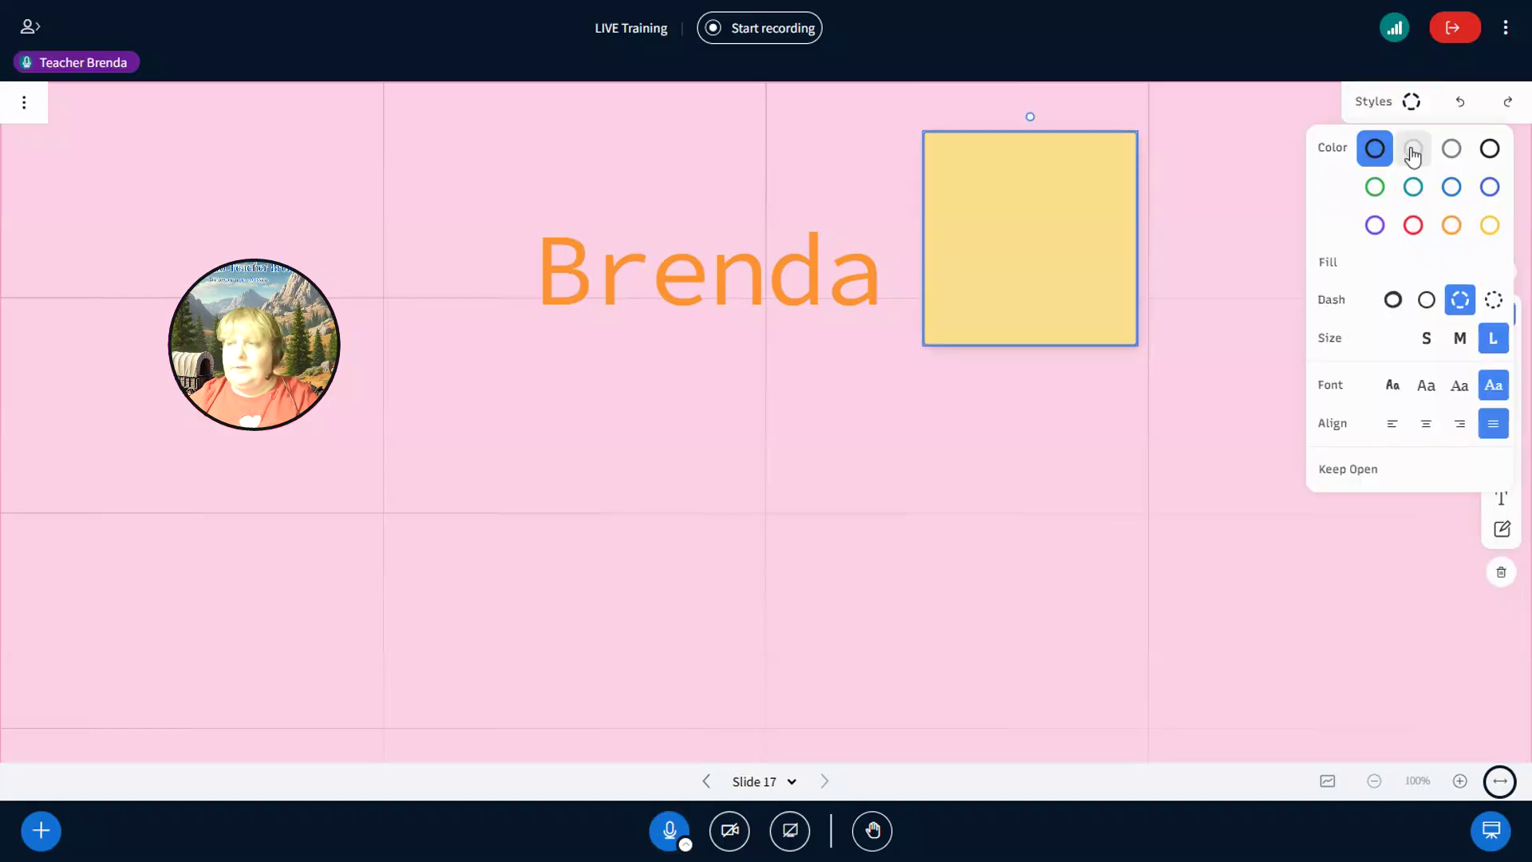
left_click(1413, 152)
left_click(1452, 150)
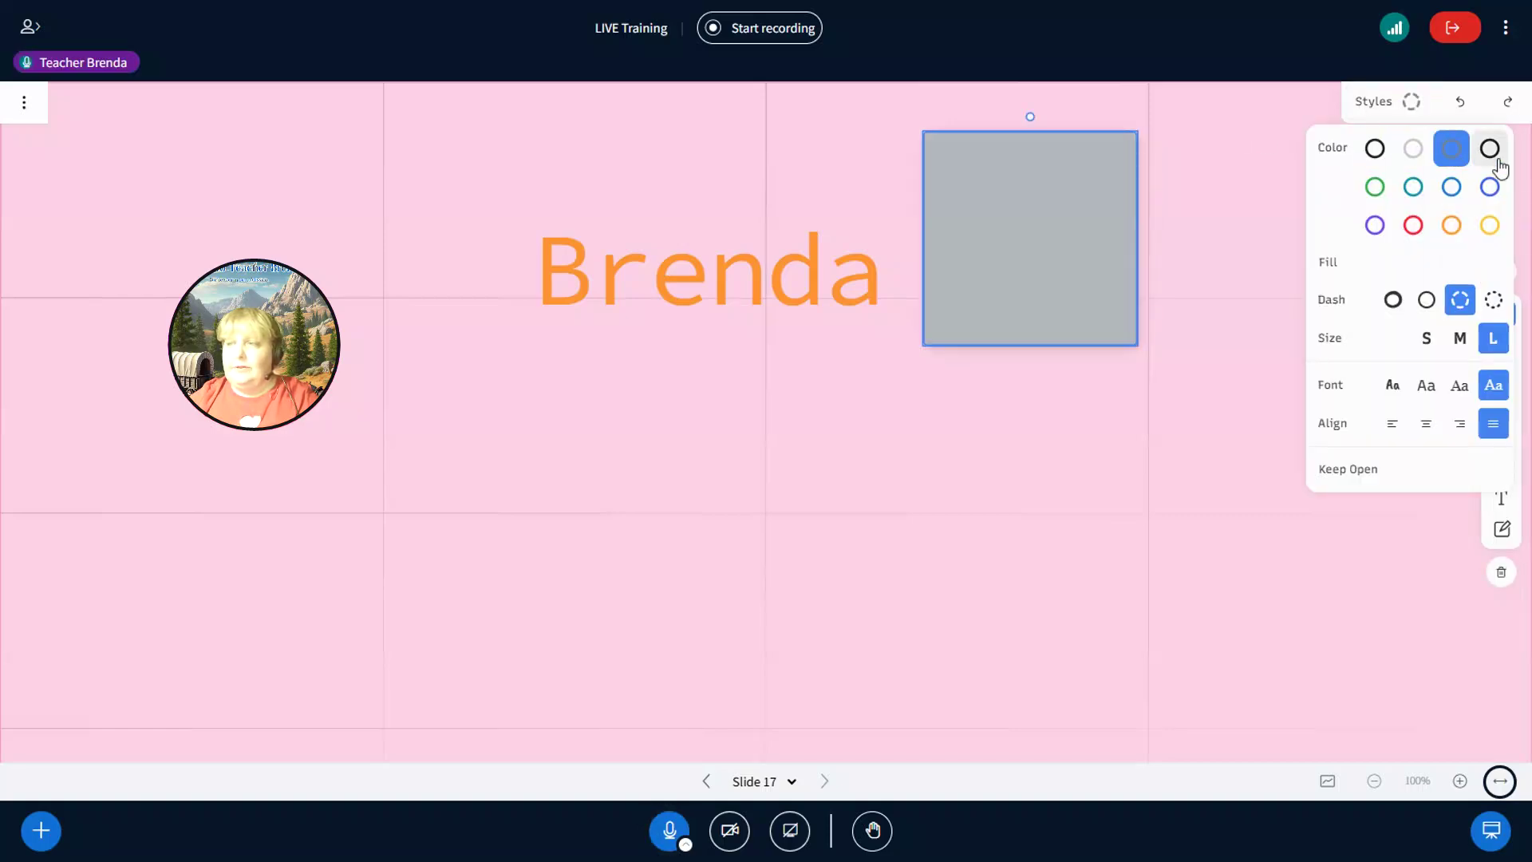
left_click(1488, 150)
left_click(1491, 188)
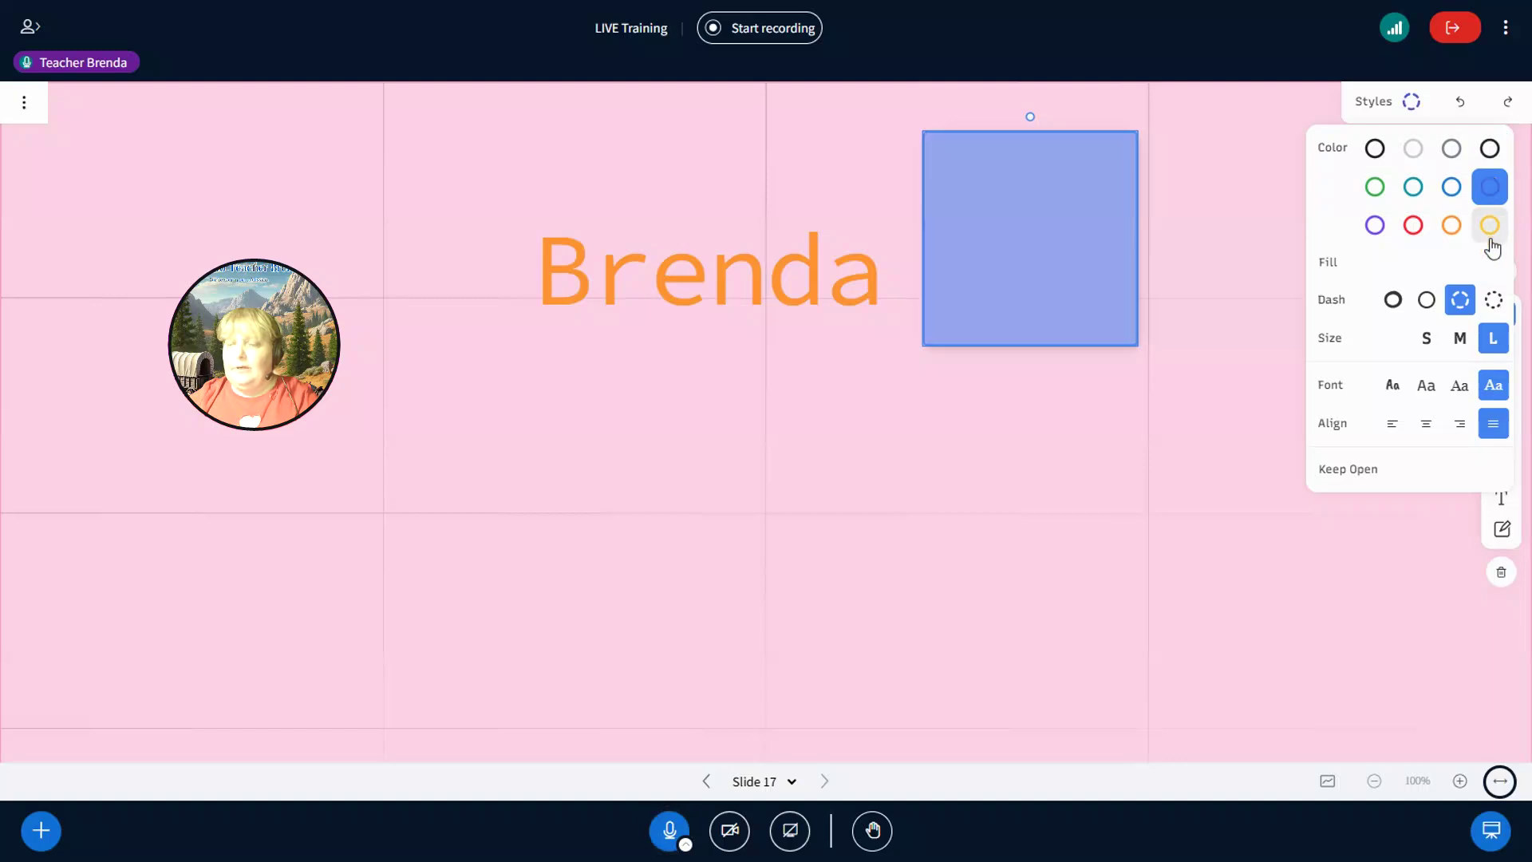
left_click(1489, 226)
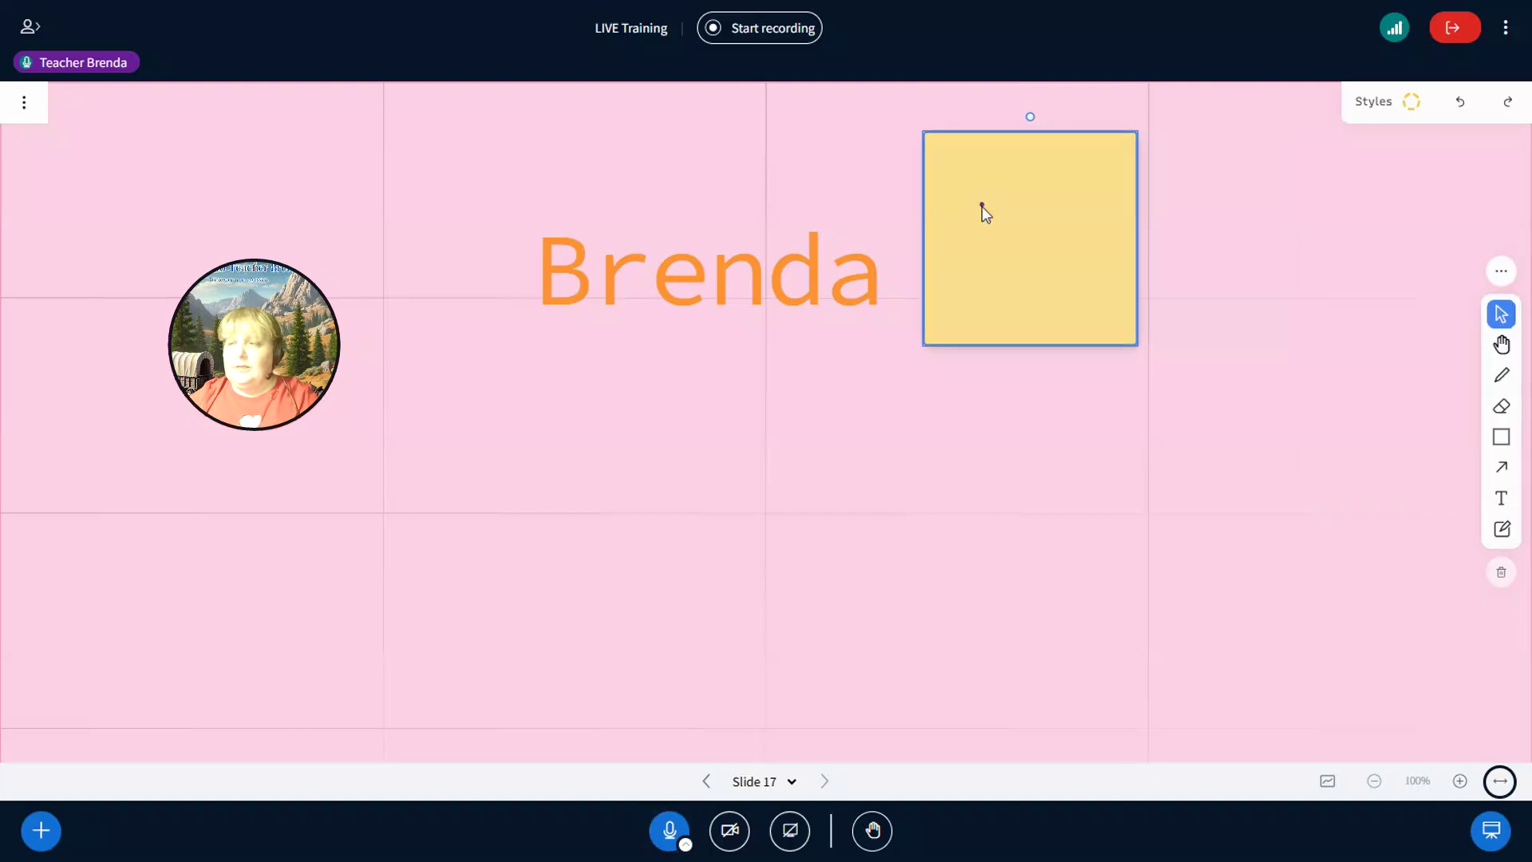
- Type 'jaso' on the sticky note, then delete it again
left_click(1505, 503)
left_click(964, 162)
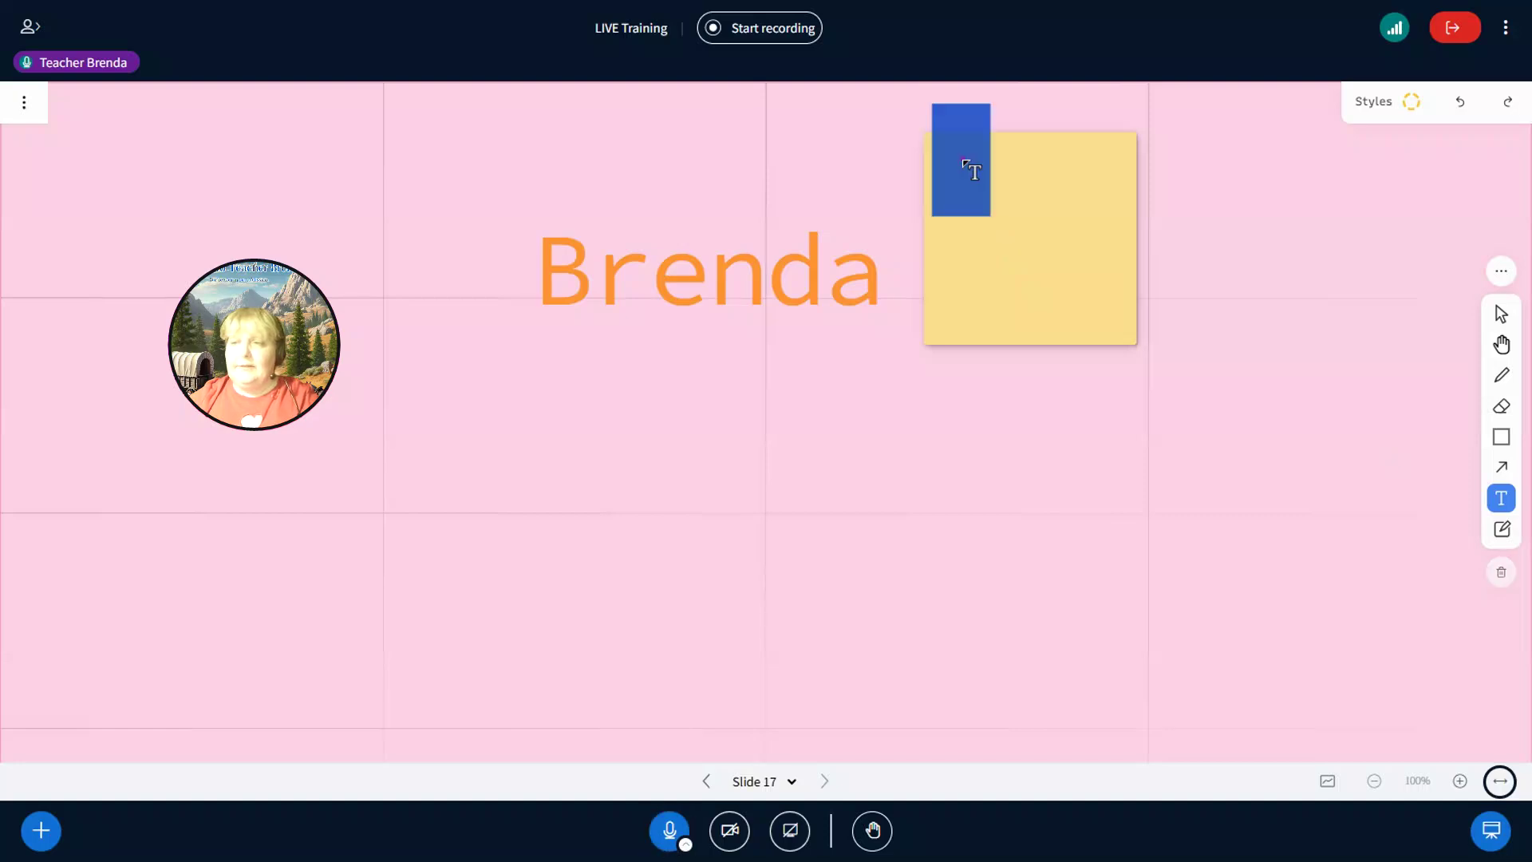
type("jaso")
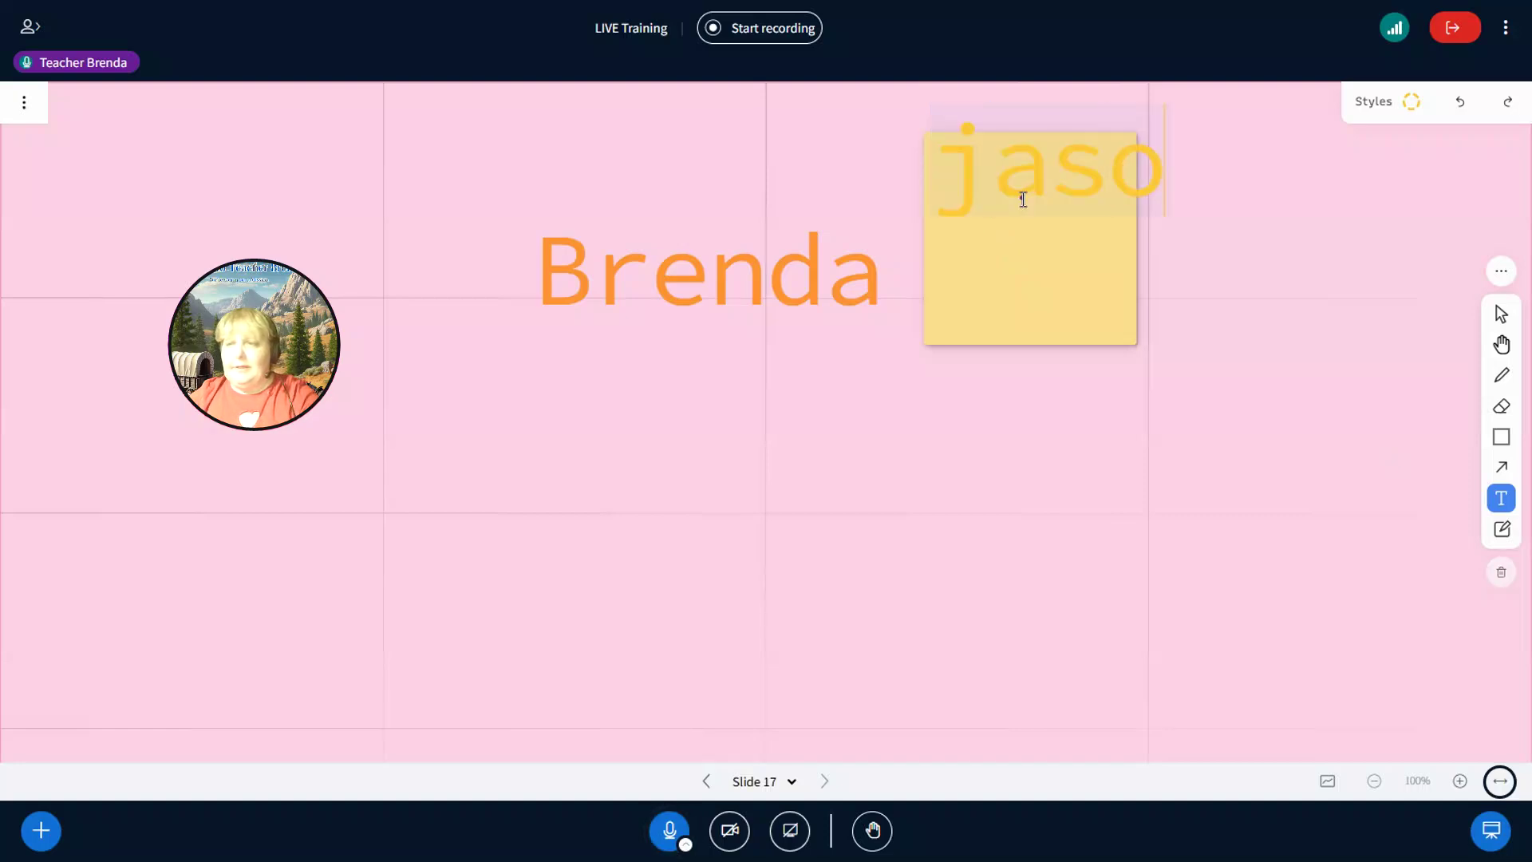
key("BackSpace")
key("BackSpace")
key("BackSpace")
key("BackSpace")
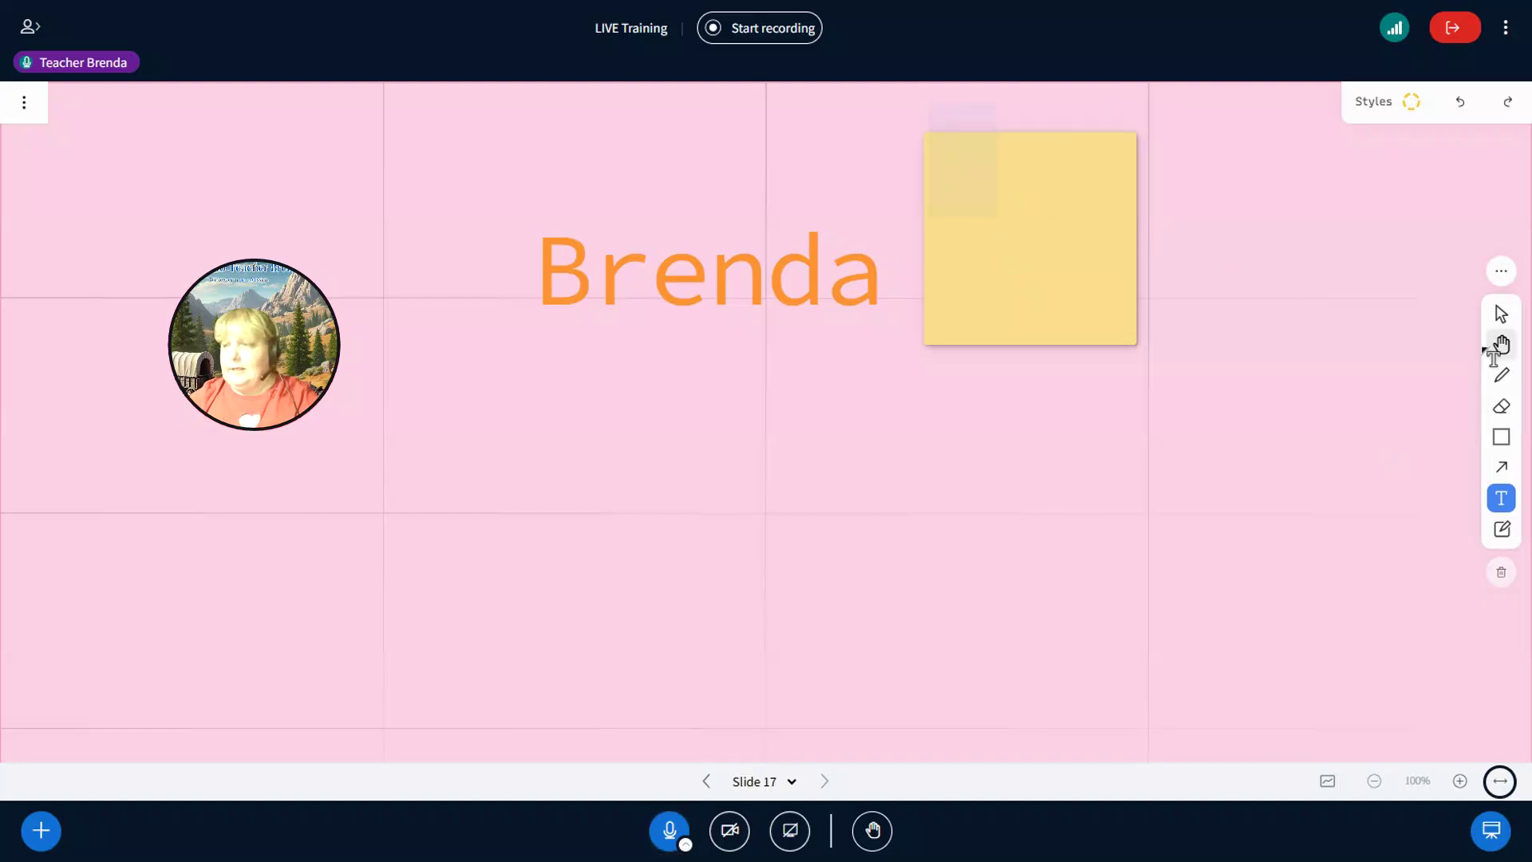
left_click(1504, 529)
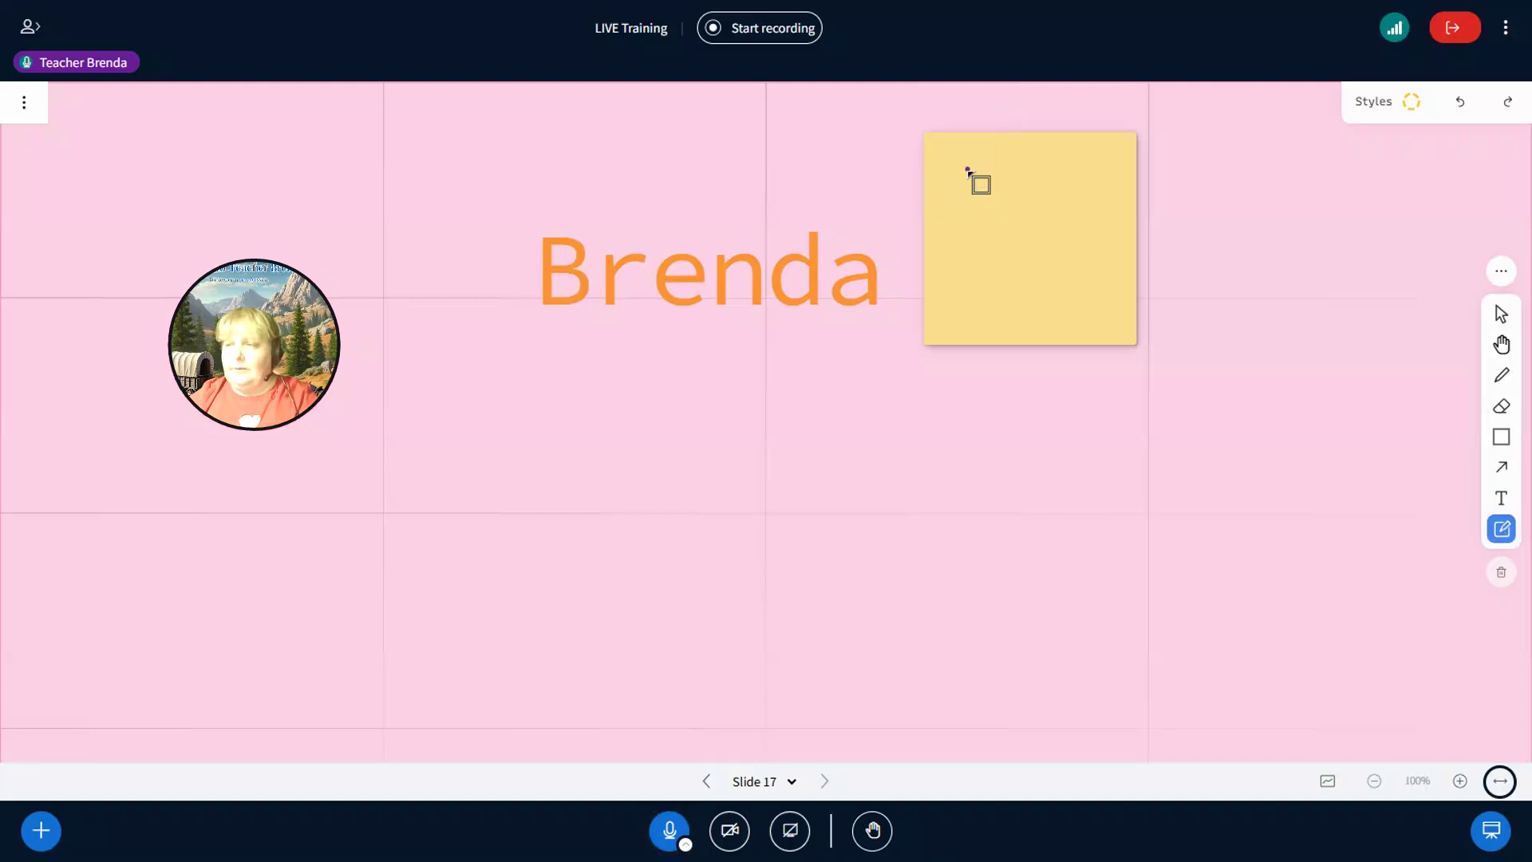
- Add a sticky note reading 'jsioj' and set the text style to medium size, black
left_click(967, 172)
type("jsioj")
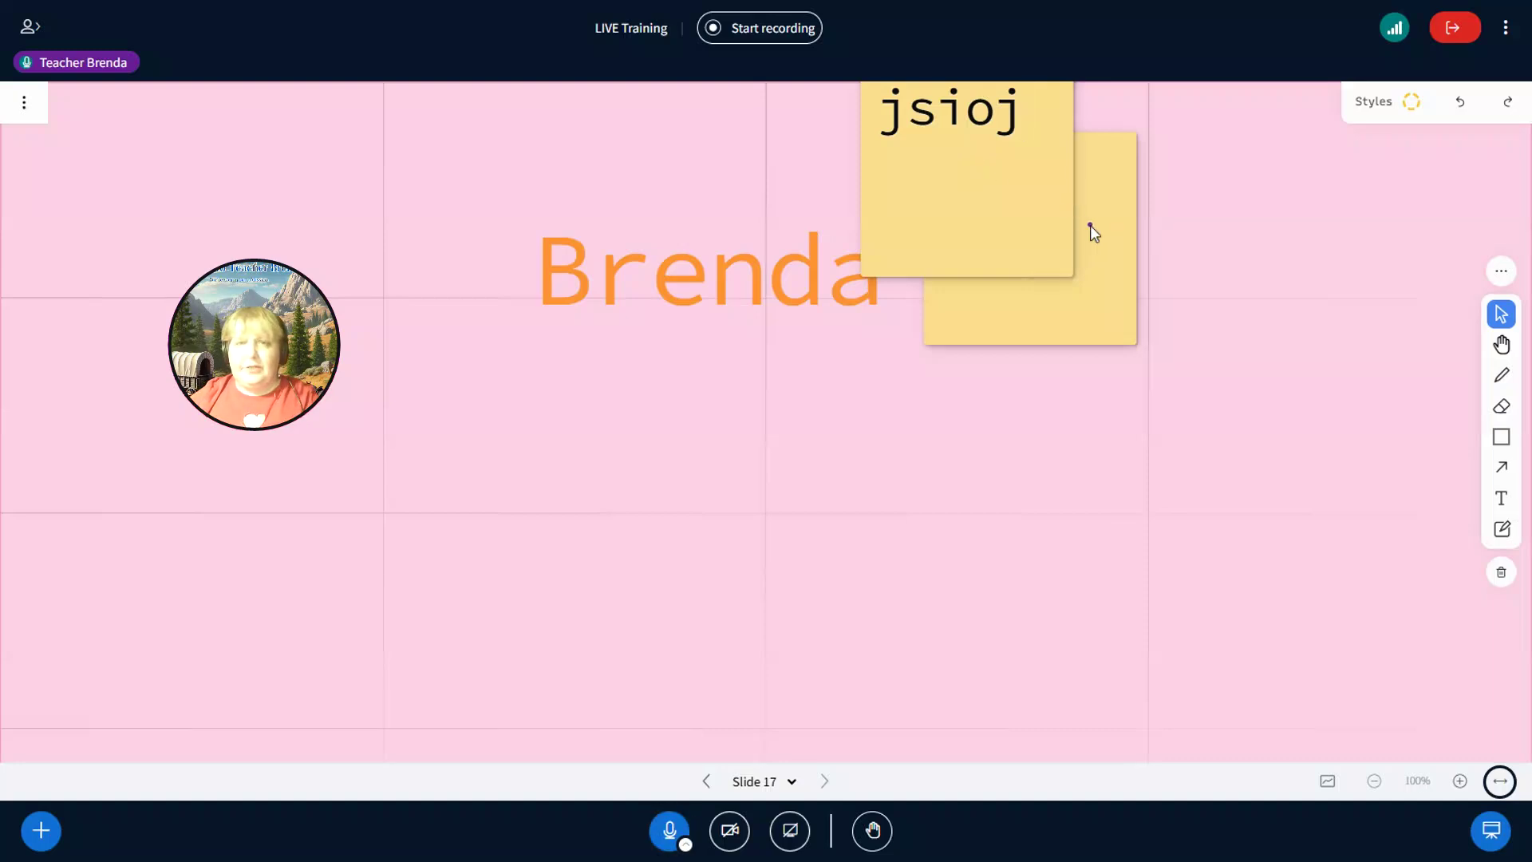
left_click(1500, 498)
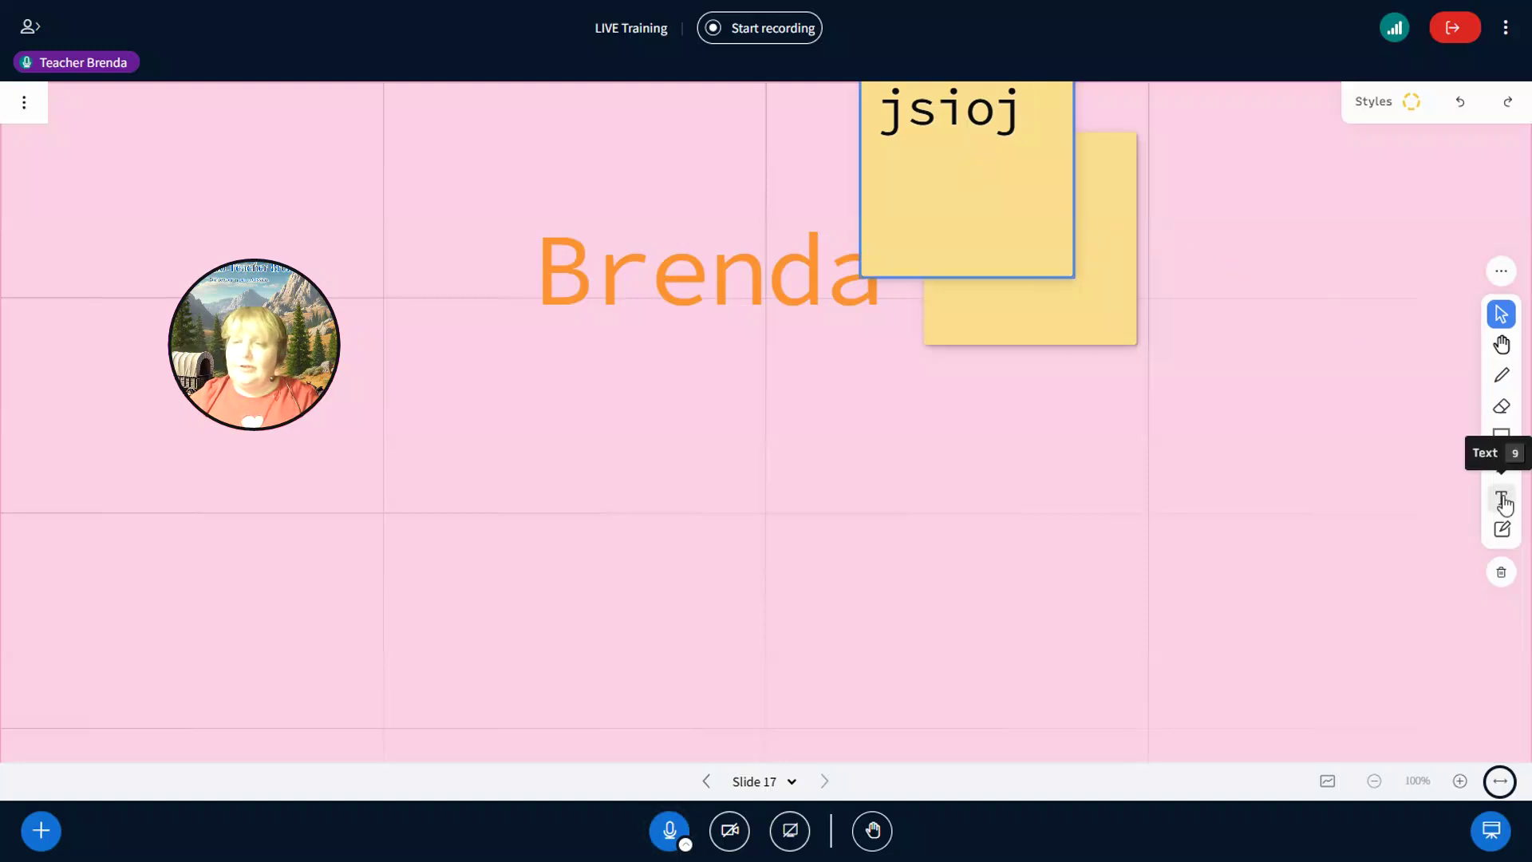
left_click(936, 432)
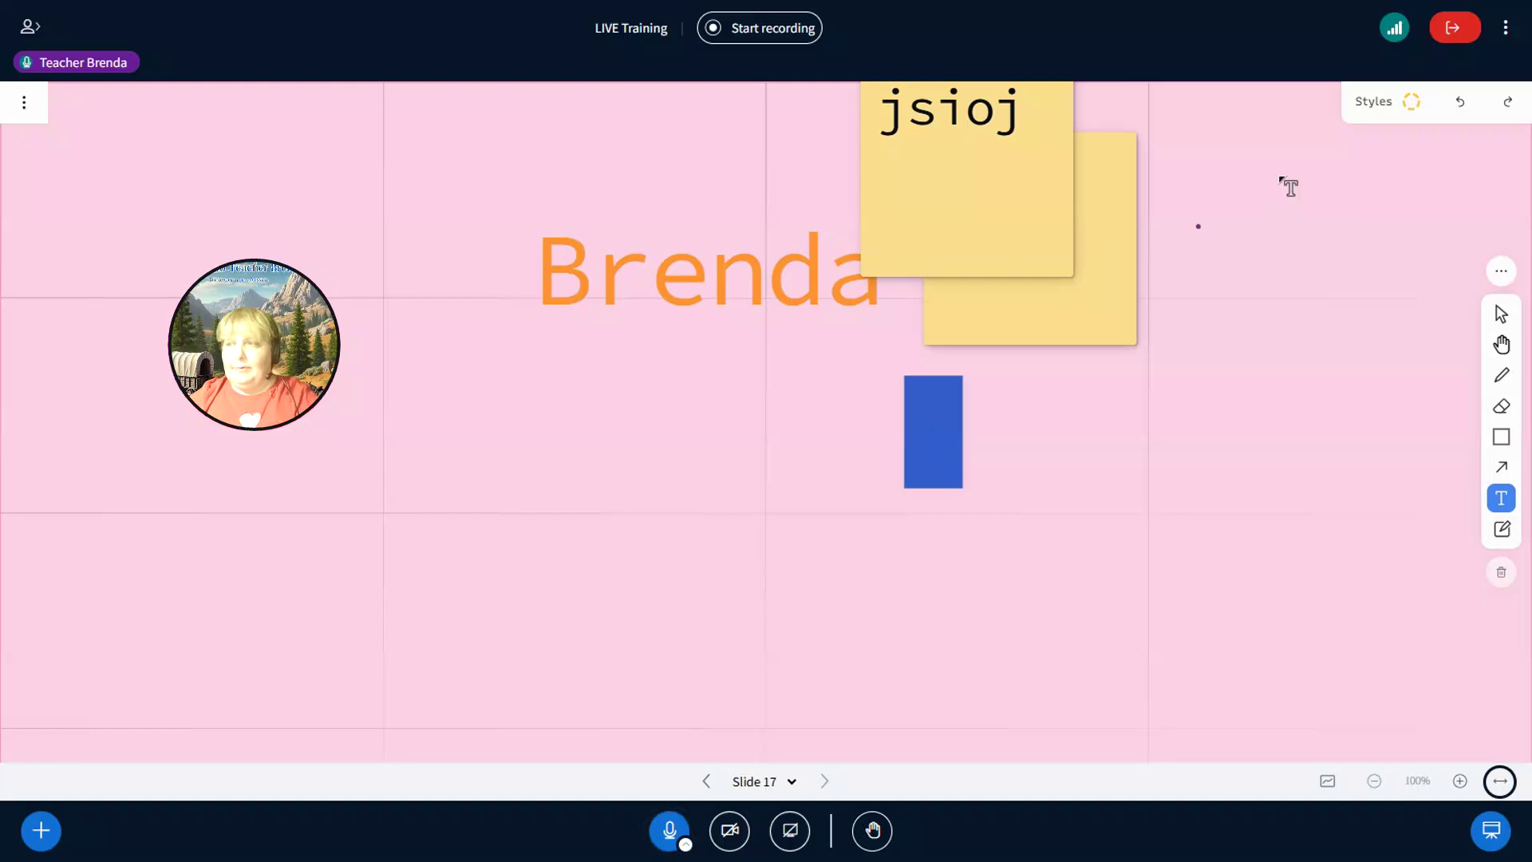
left_click(1392, 110)
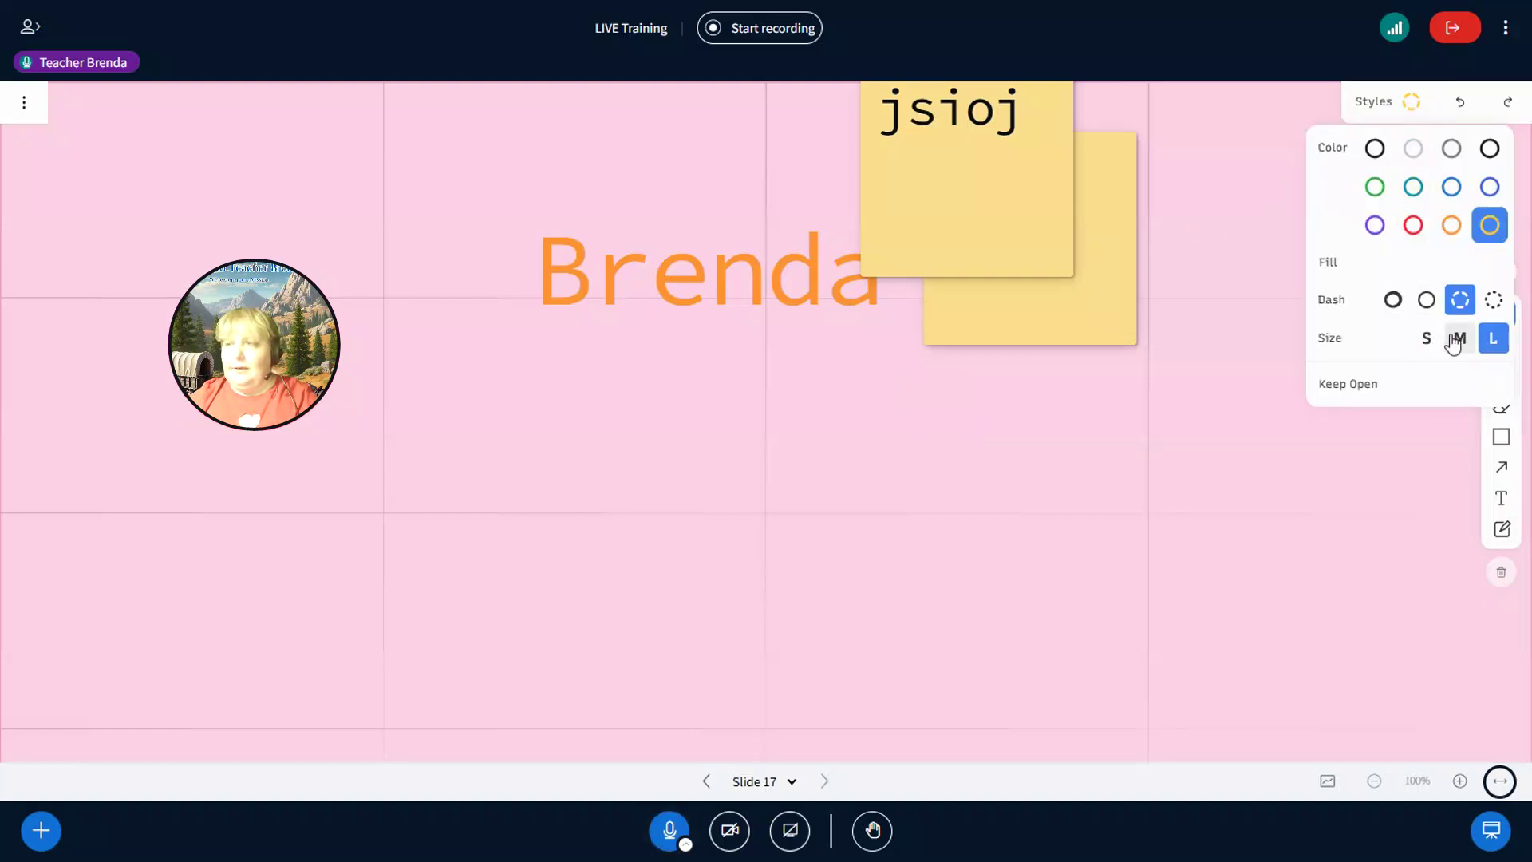
left_click(1459, 338)
left_click(1374, 149)
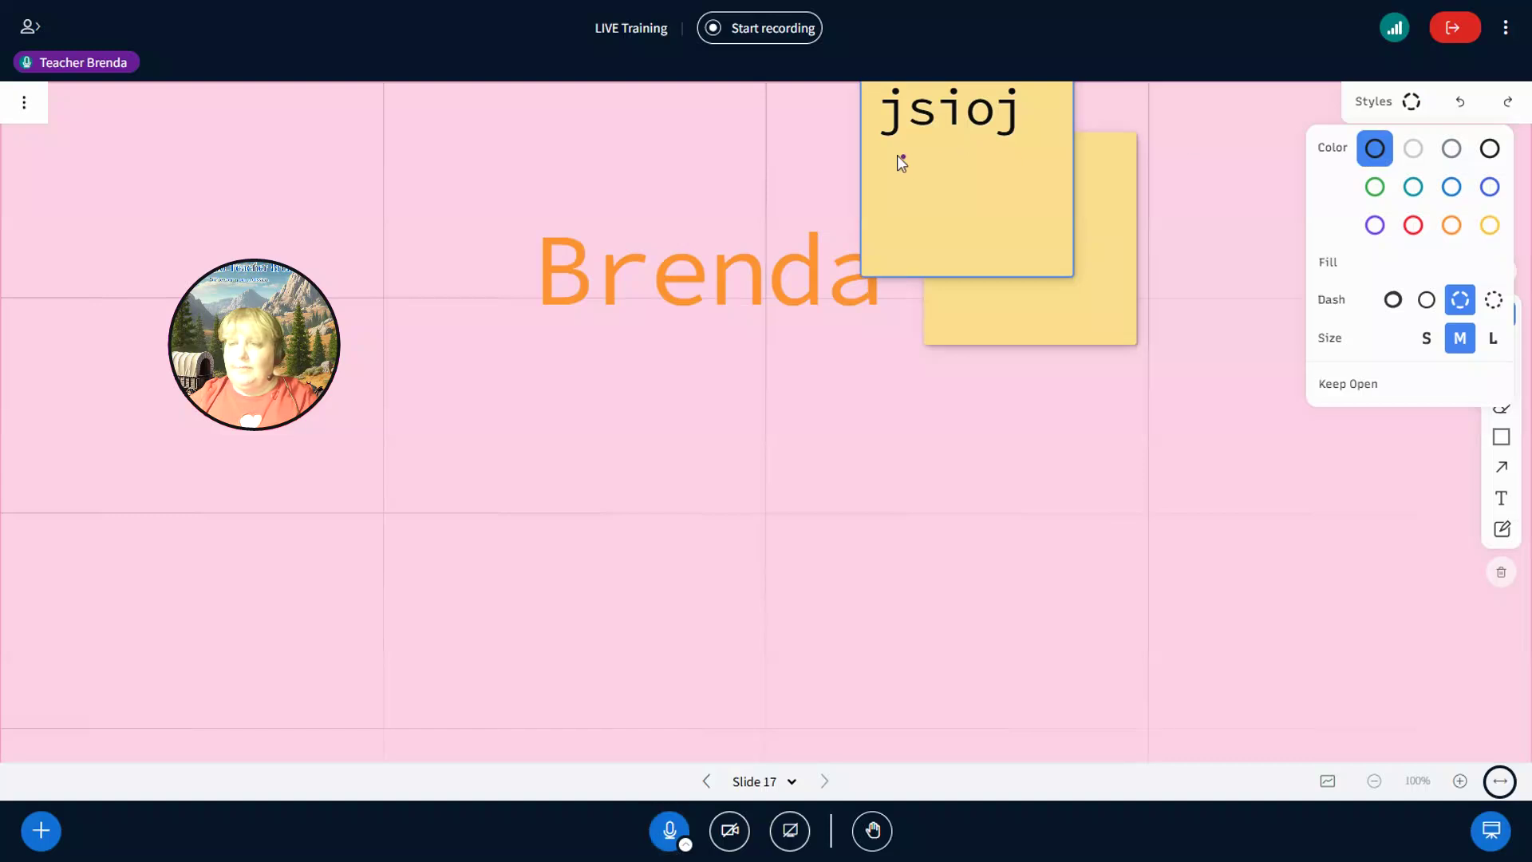
- Add a blank sticky note below and black text 'sjsijas' under 'jsioj'
key("s")
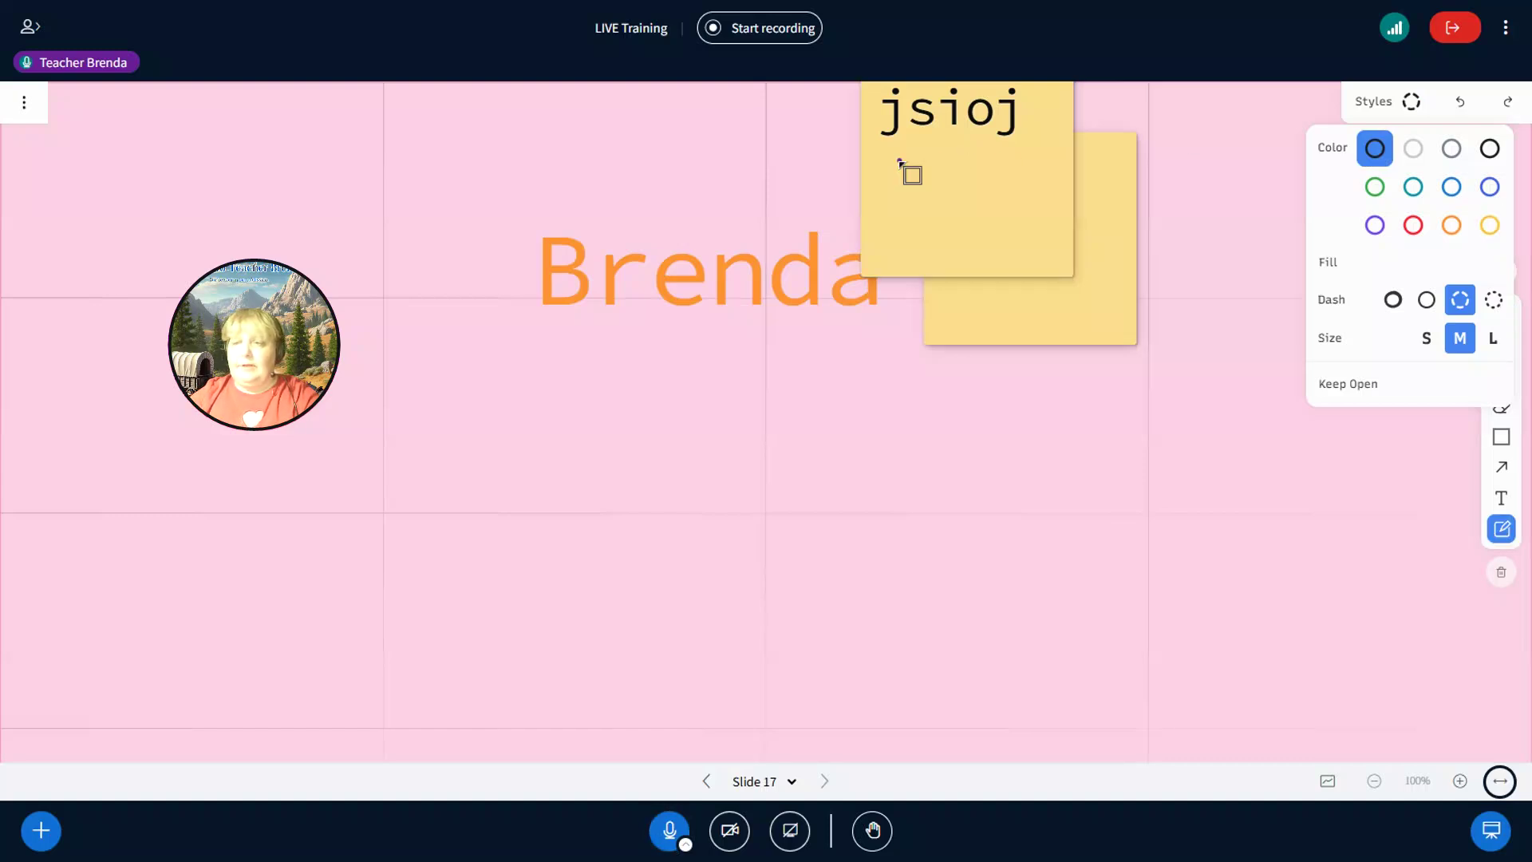
left_click(966, 488)
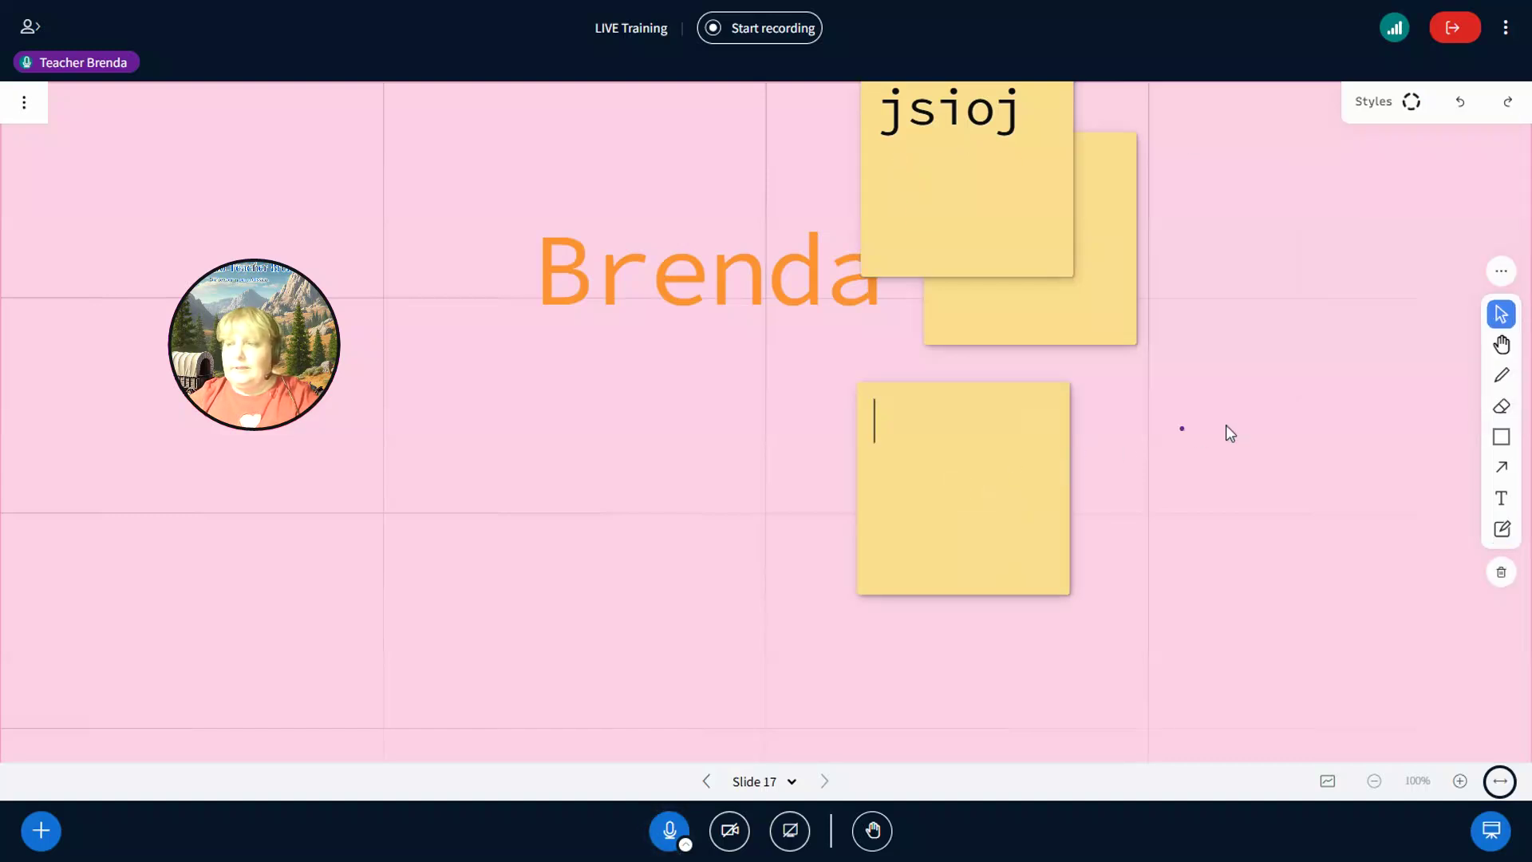
left_click(1501, 501)
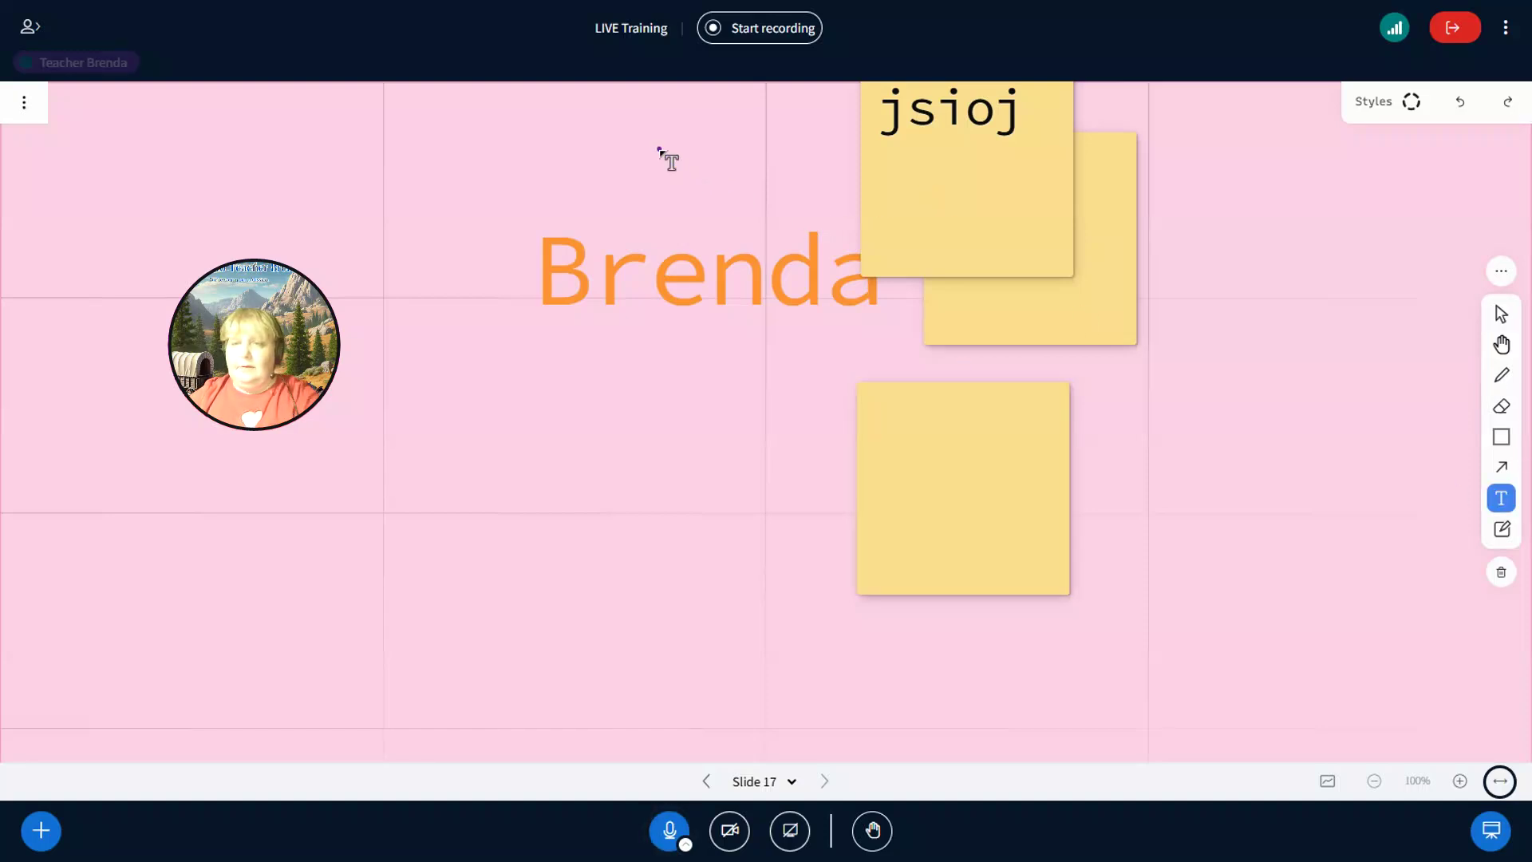
left_click(910, 158)
type("sjsijas")
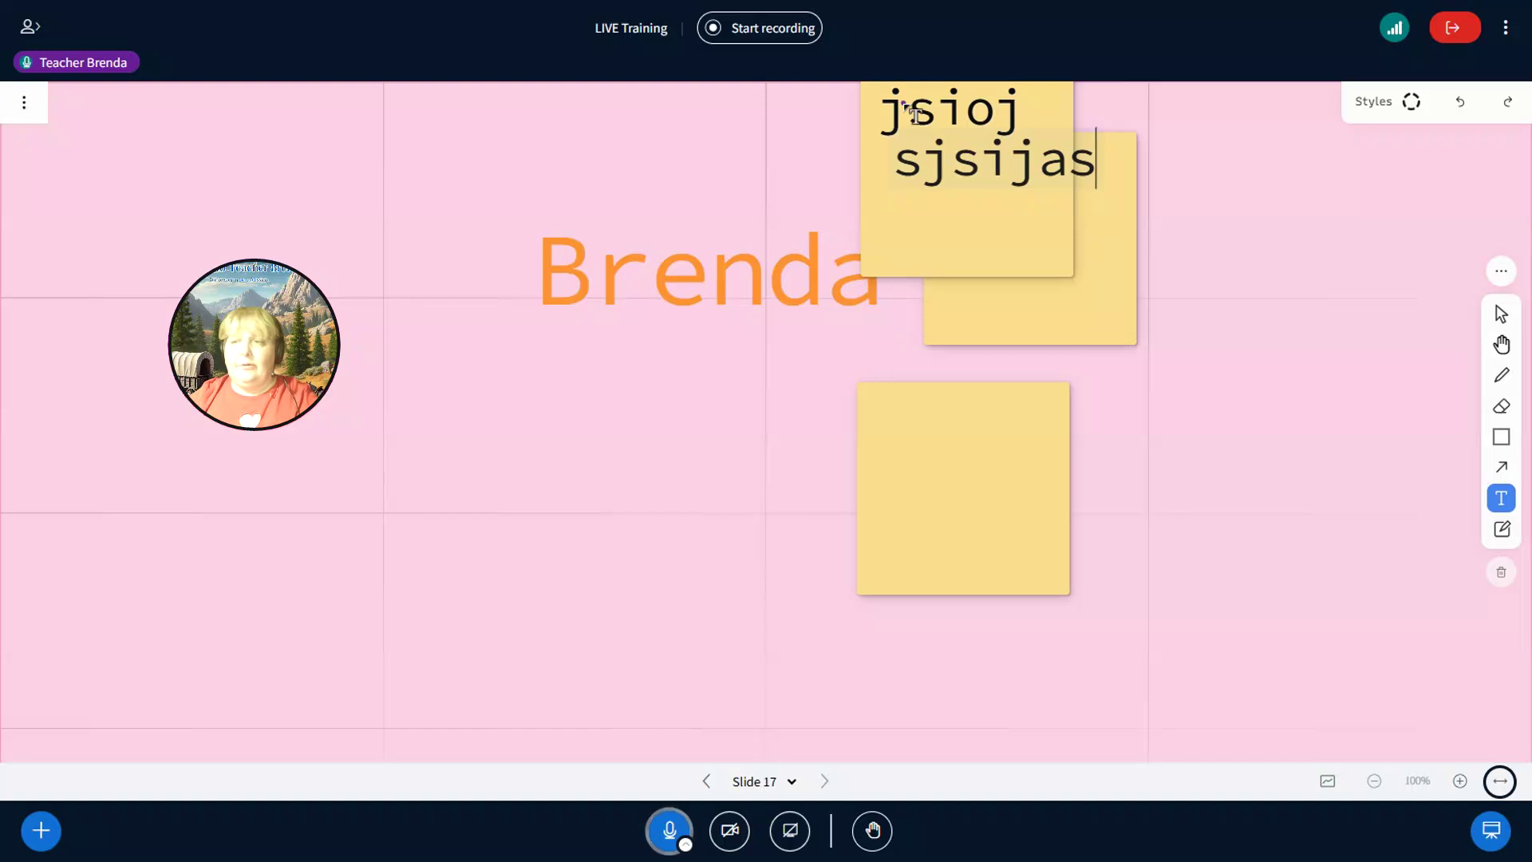
key("Escape")
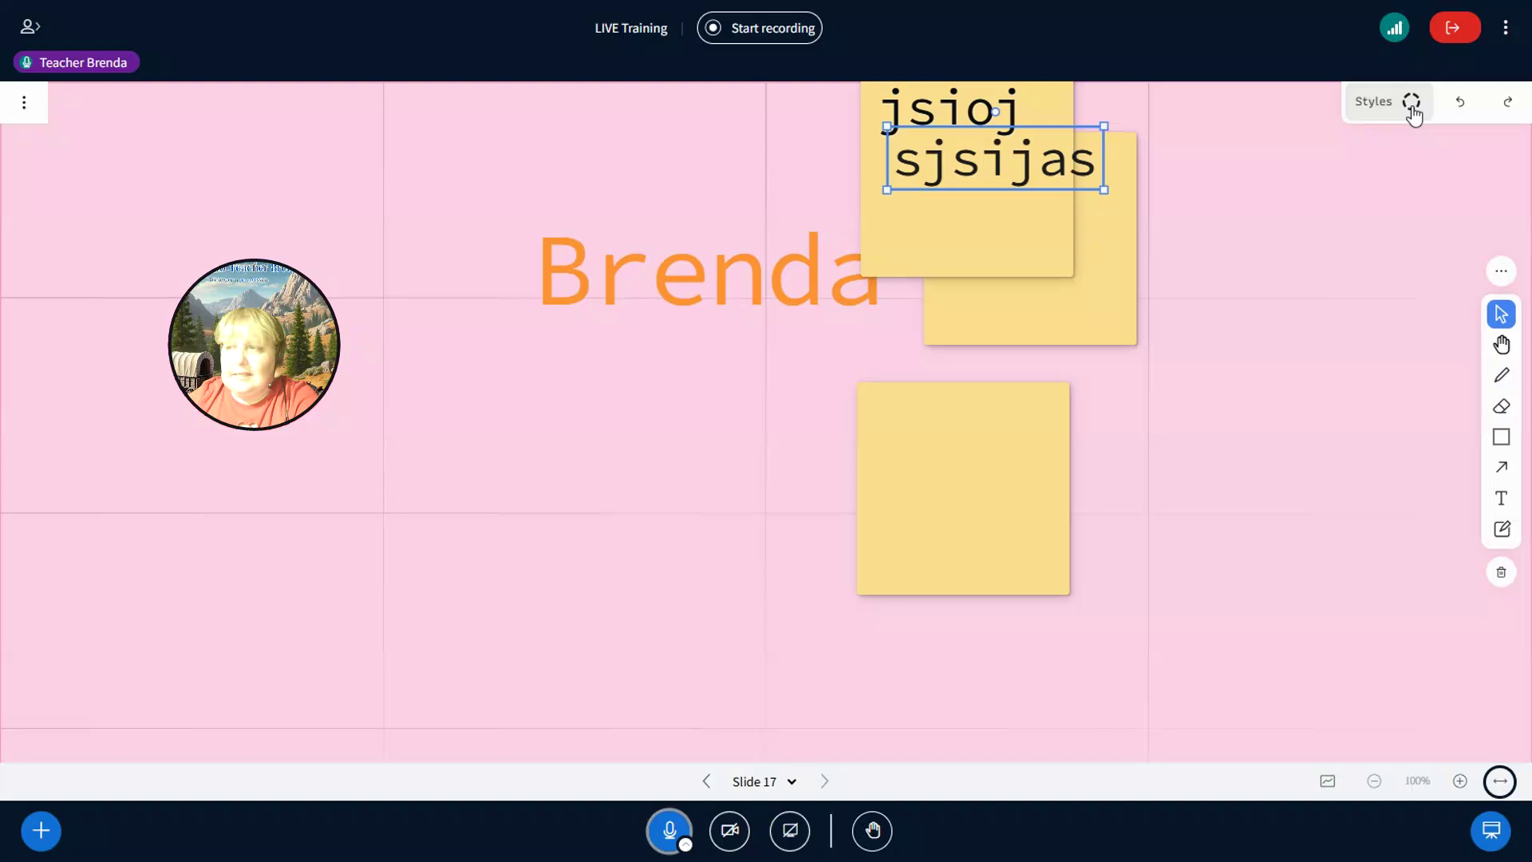
- Undo twice and redo twice, leaving 'sjsijas' removed and 'jsioj' on the note
left_click(1457, 103)
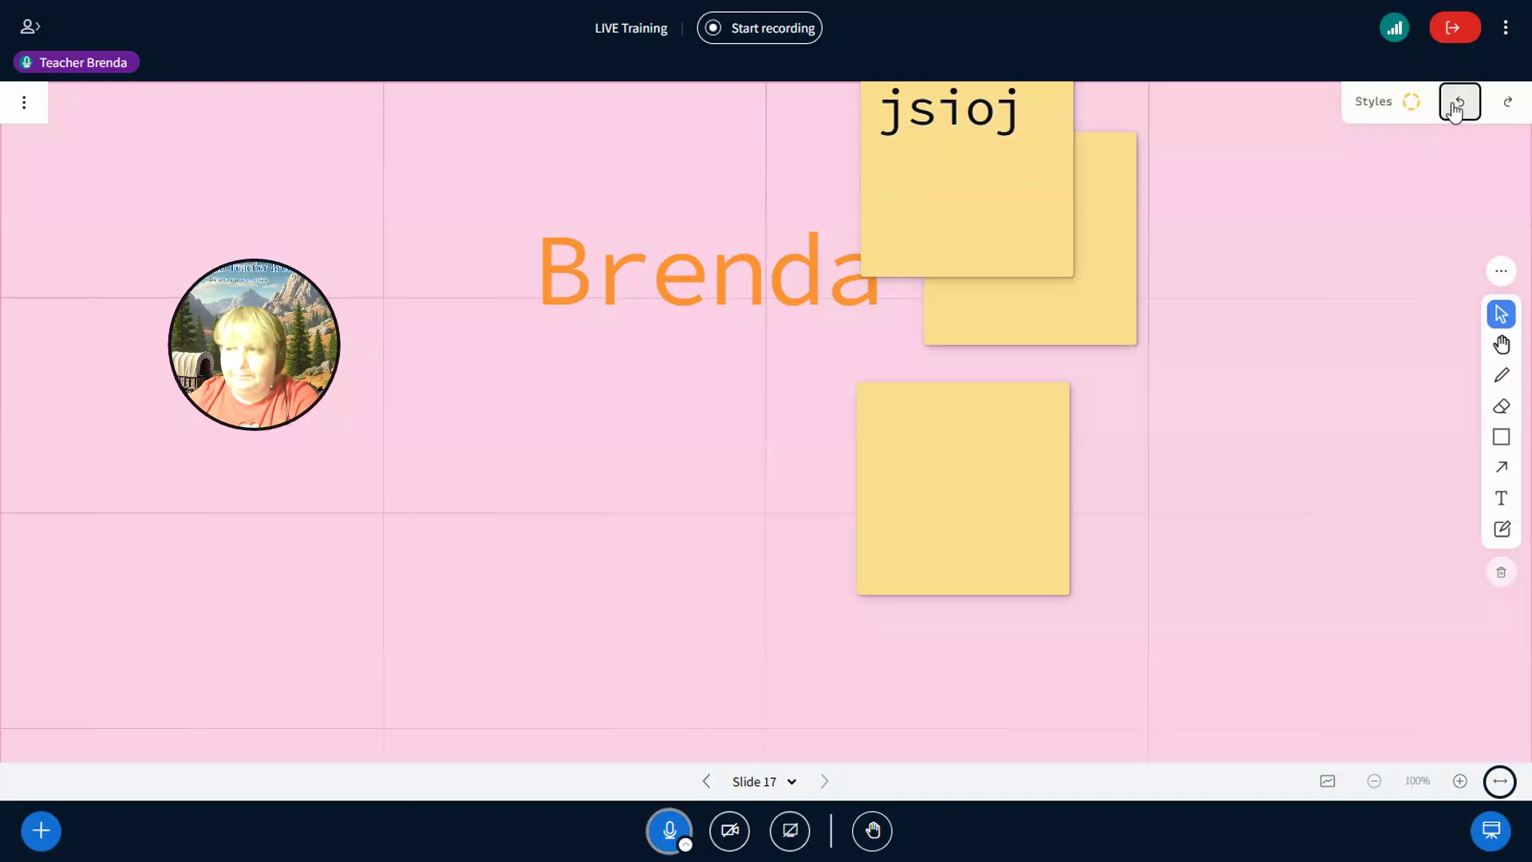
left_click(1457, 104)
left_click(1499, 111)
left_click(1499, 111)
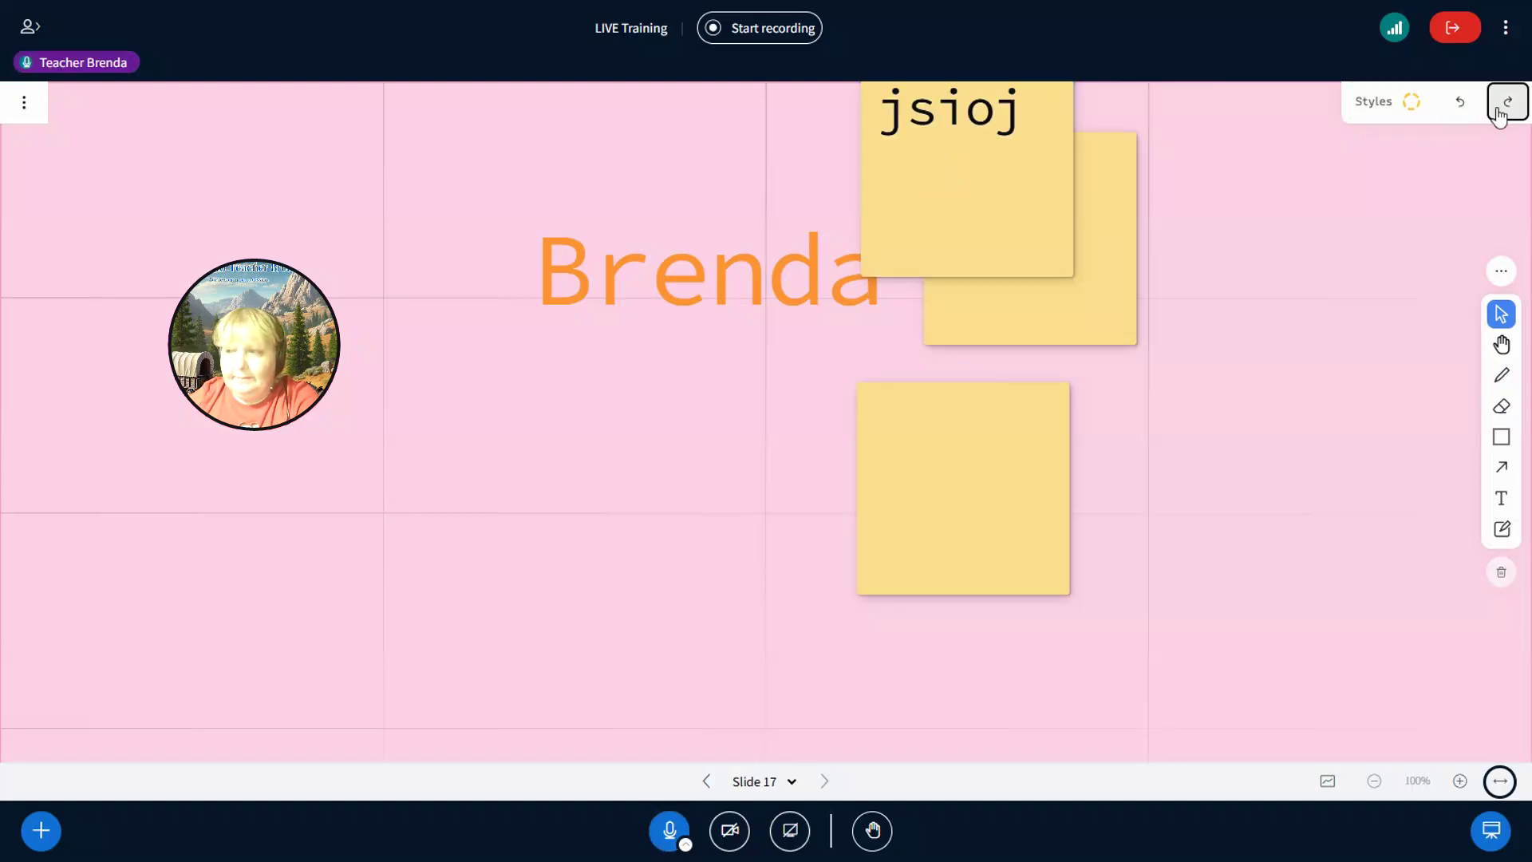
- Toggle Fit to page and Fit to width, then browse the Arrow and Shape tools
left_click(1500, 789)
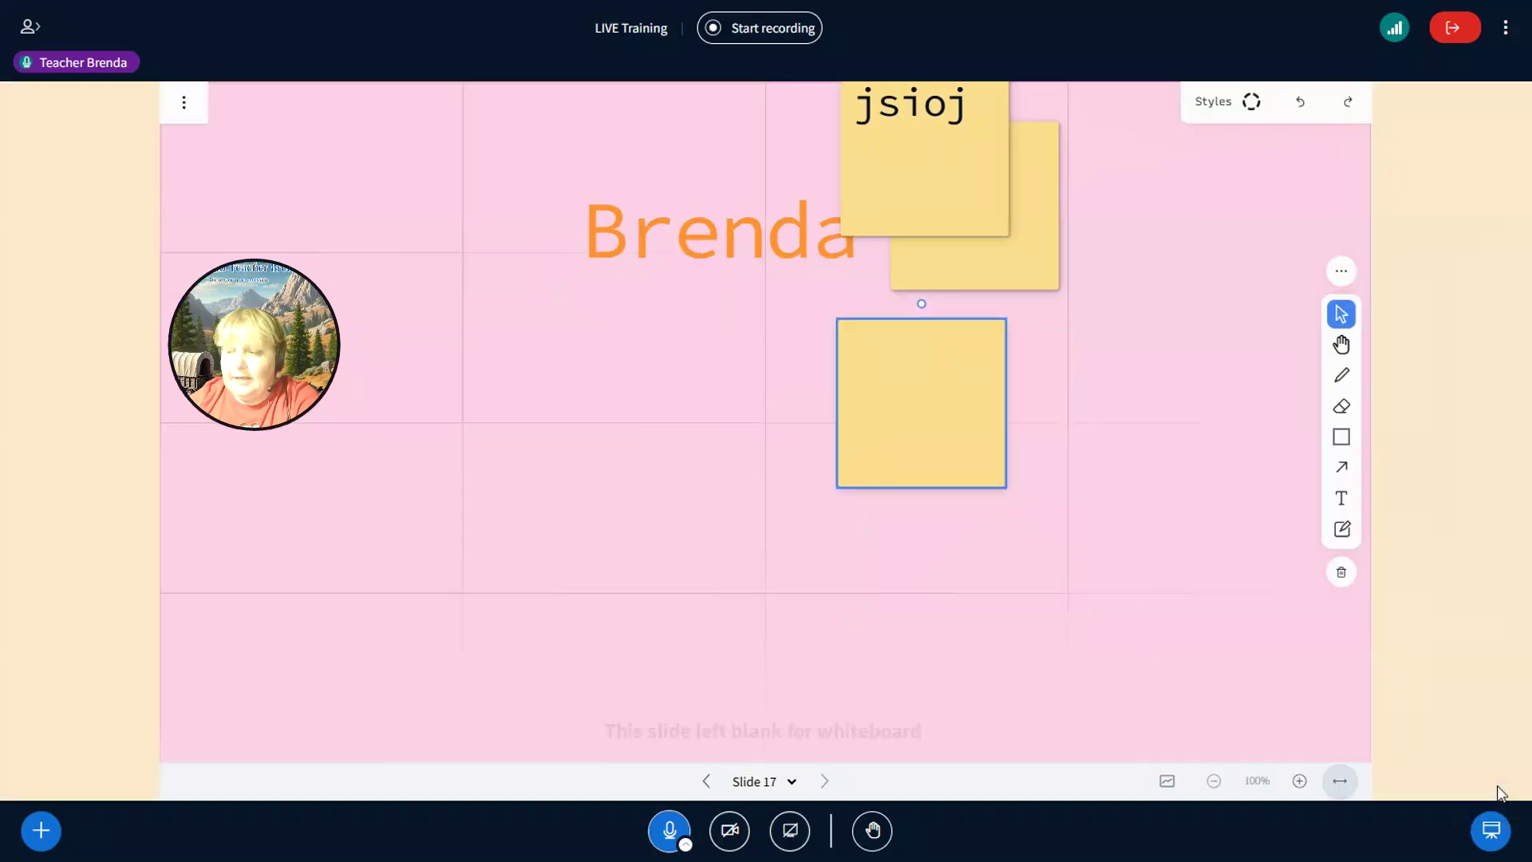
left_click(1345, 789)
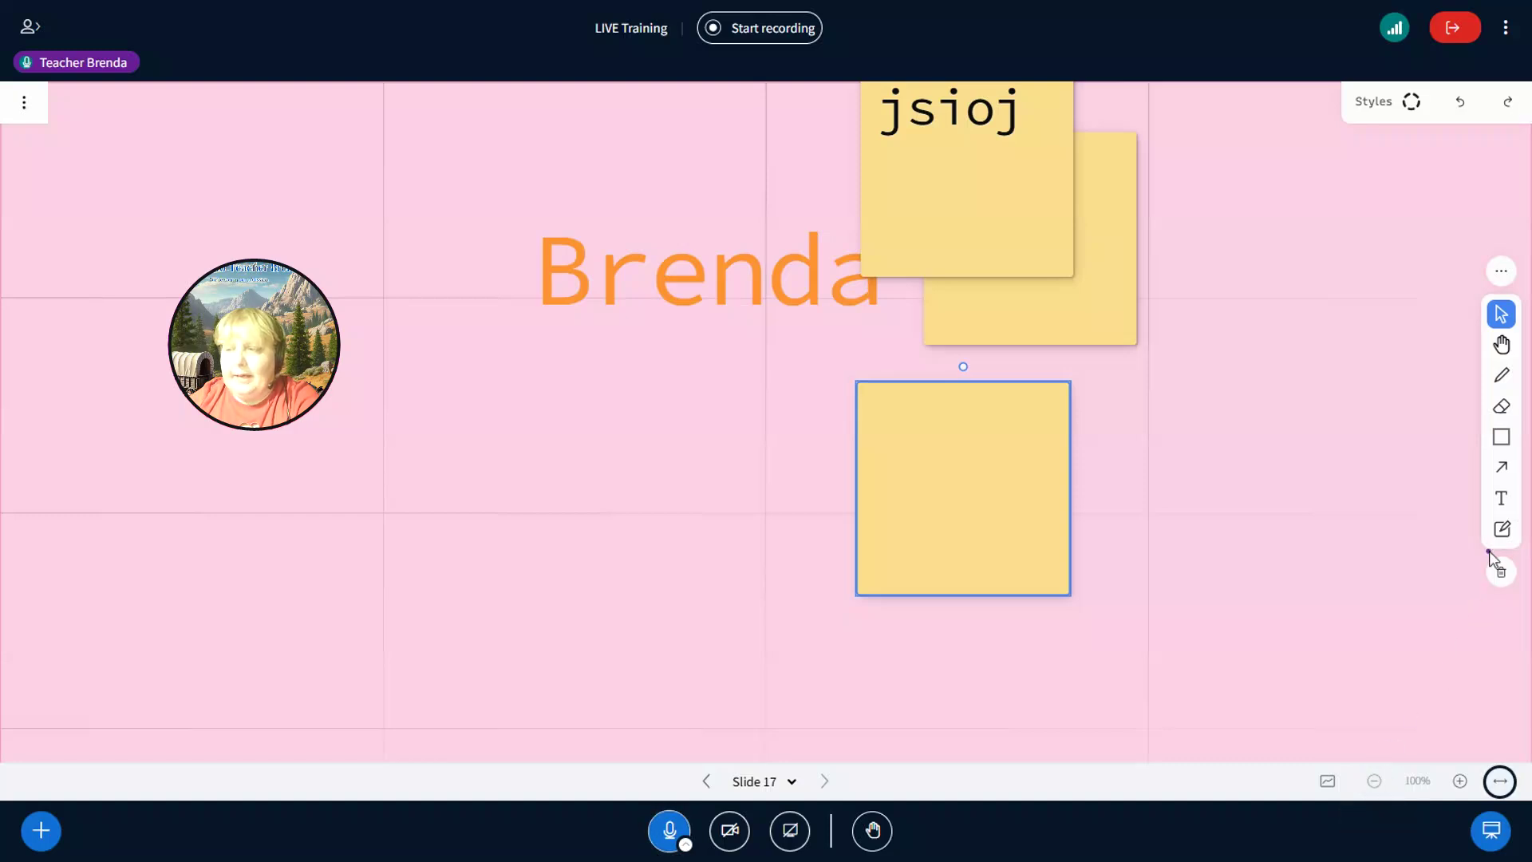
left_click(1501, 466)
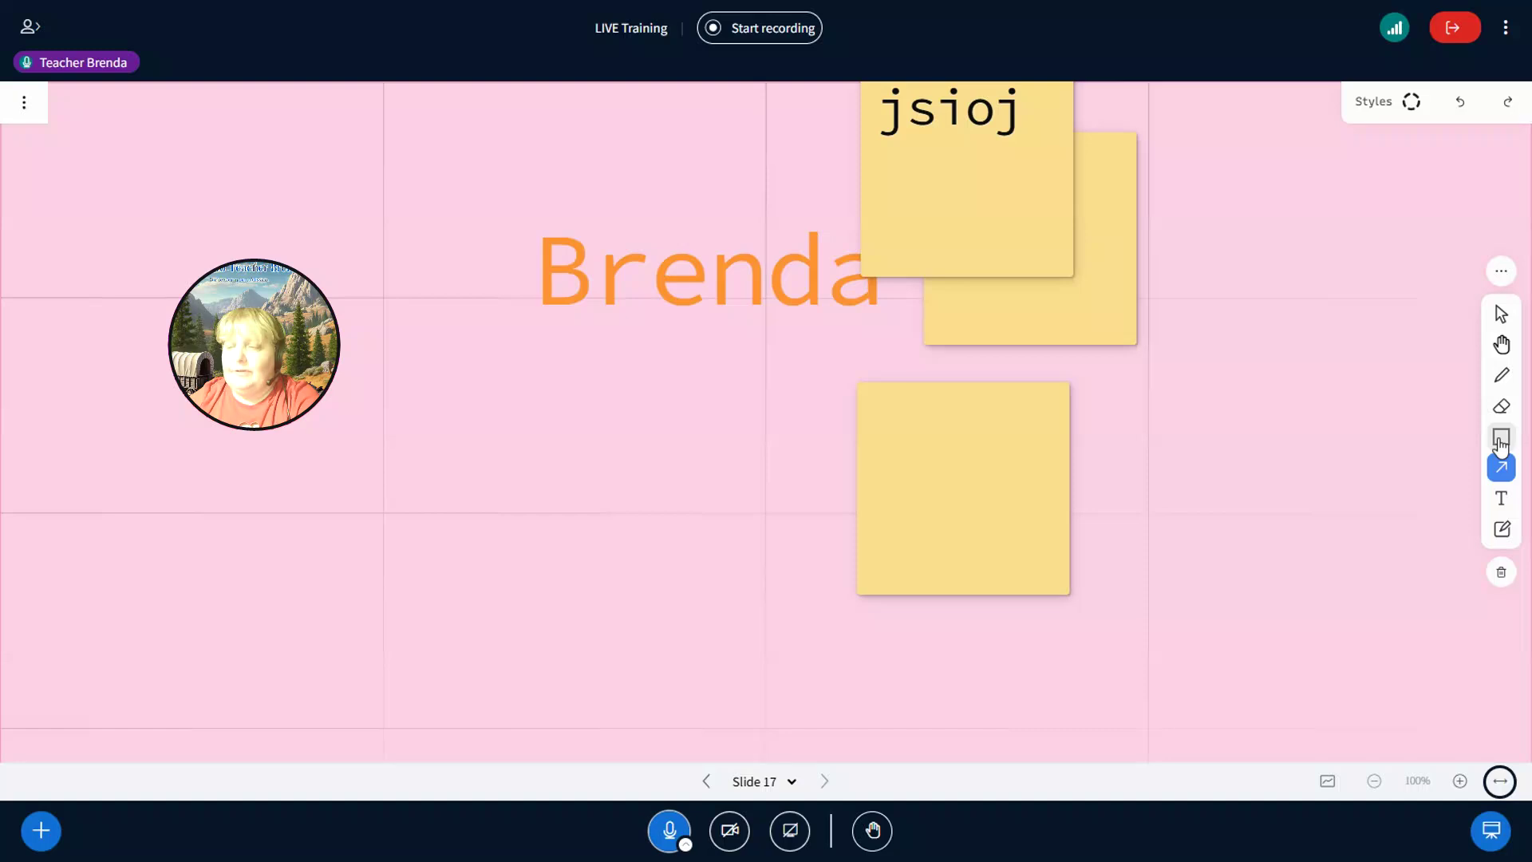
left_click(1501, 437)
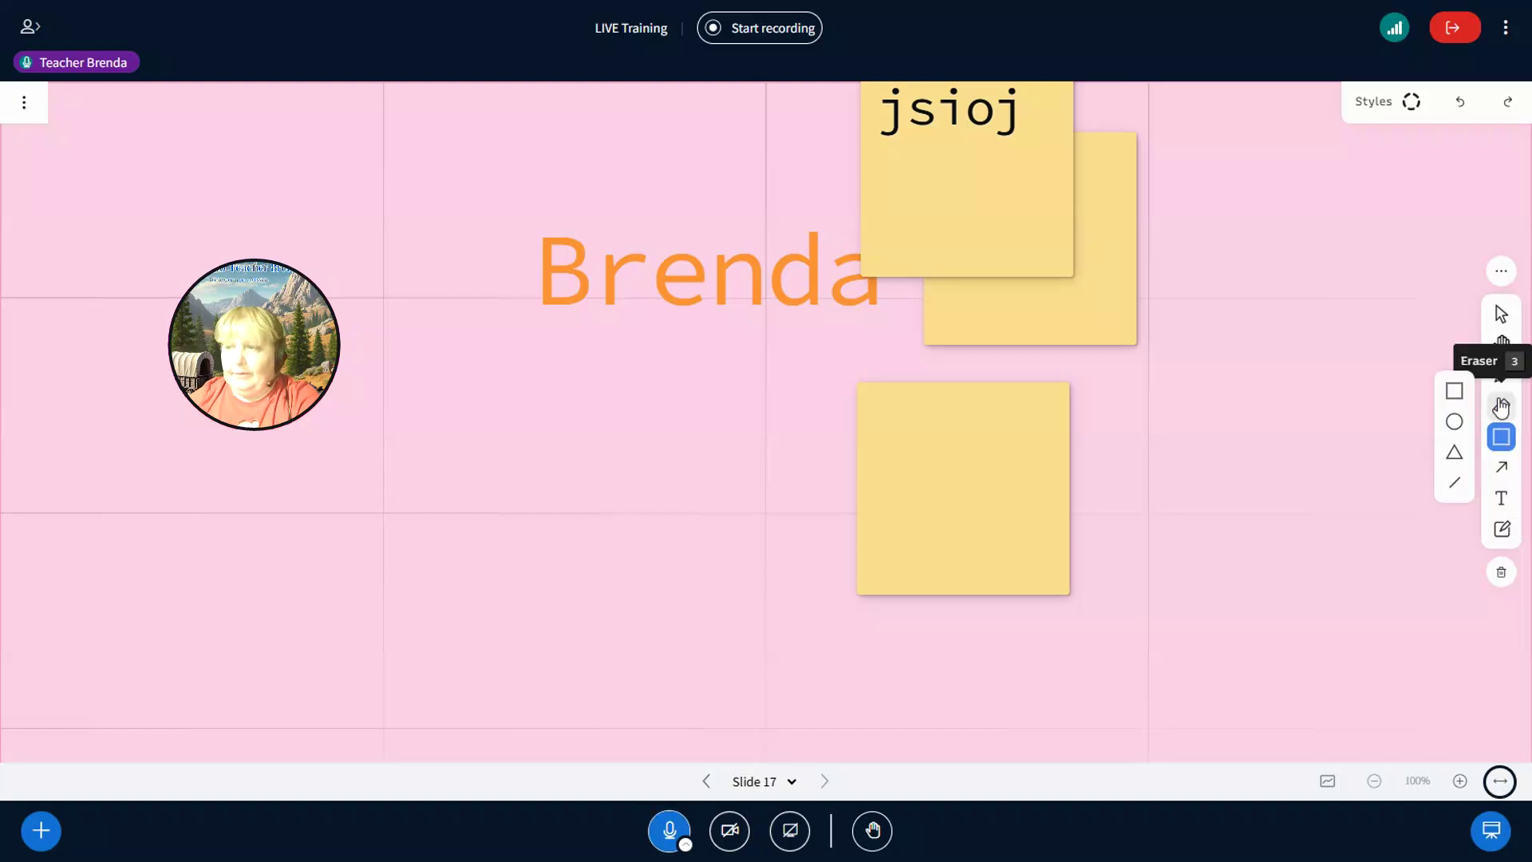
- Erase the name text and sticky notes with the Eraser, then undo to restore them
left_click(1500, 407)
mouse_move(722, 315)
left_mouse_down()
mouse_move(718, 220)
mouse_move(822, 264)
left_mouse_up()
left_click_drag(906, 338, 954, 239)
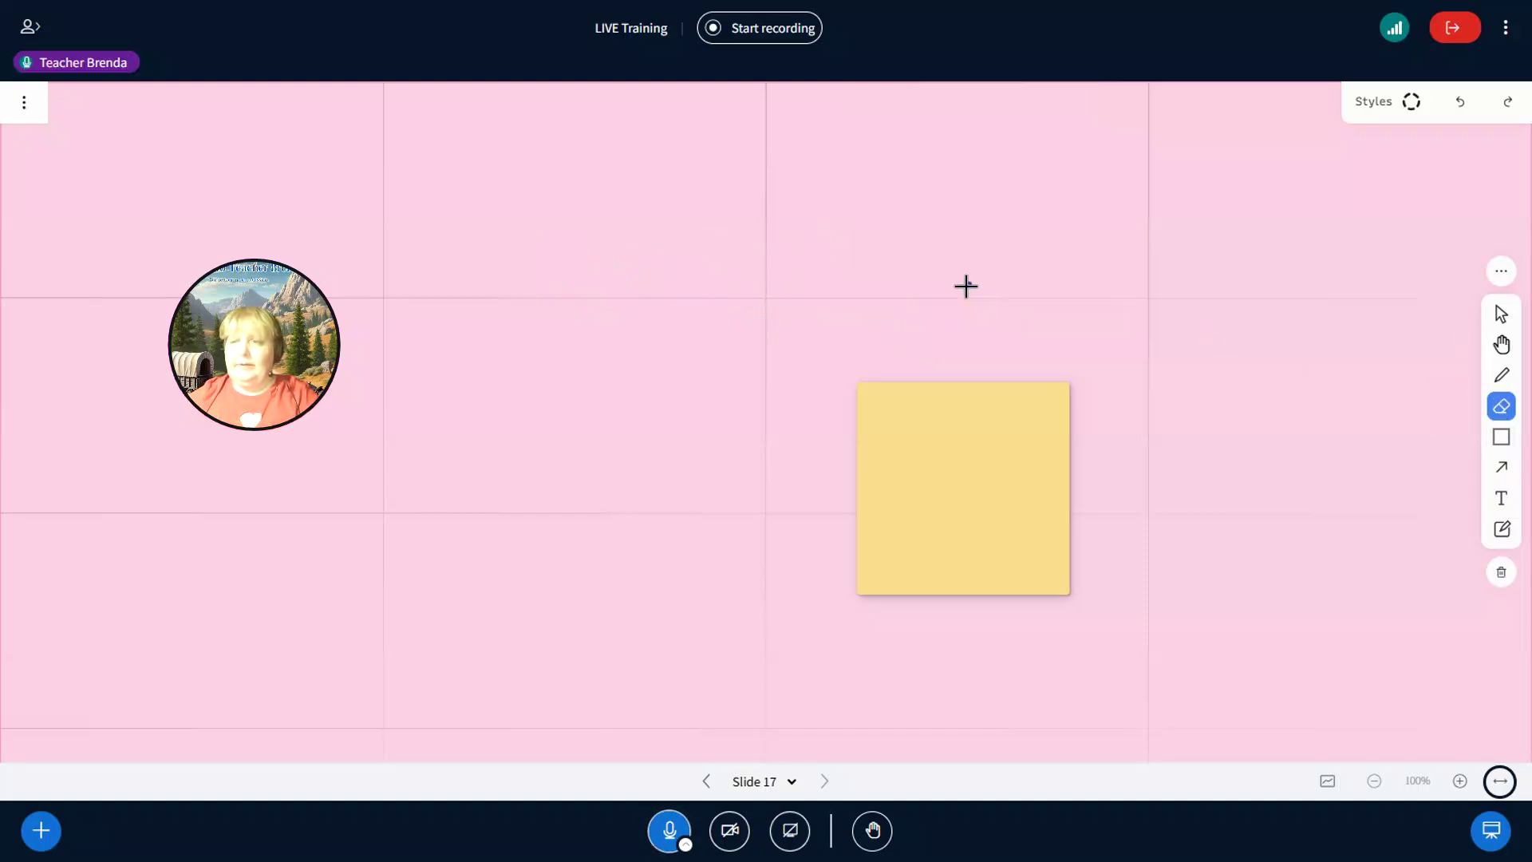
left_click_drag(770, 442, 1104, 581)
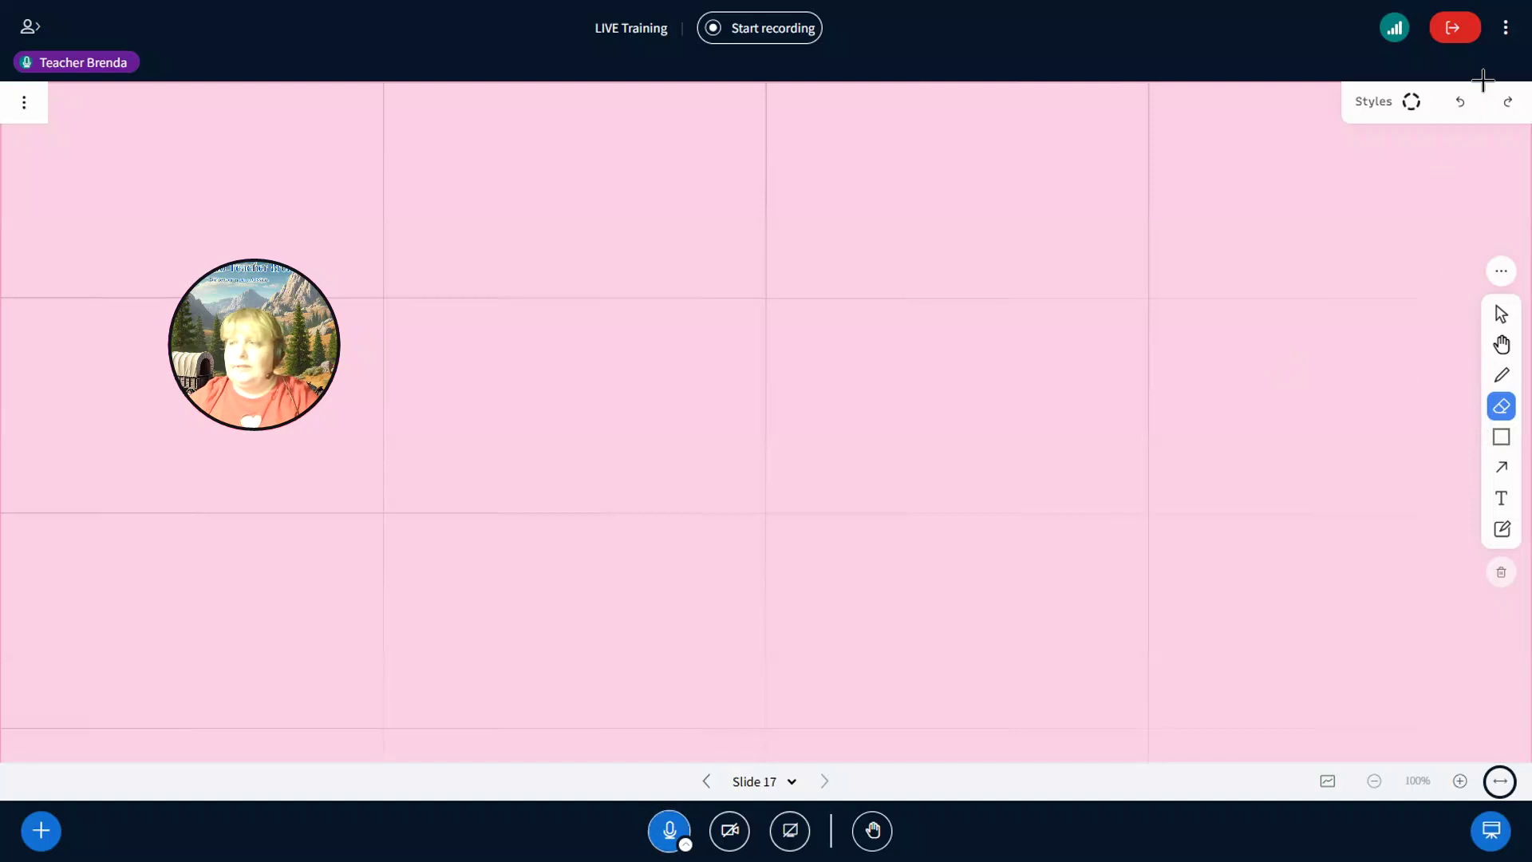
left_click(1460, 102)
left_click(1460, 102)
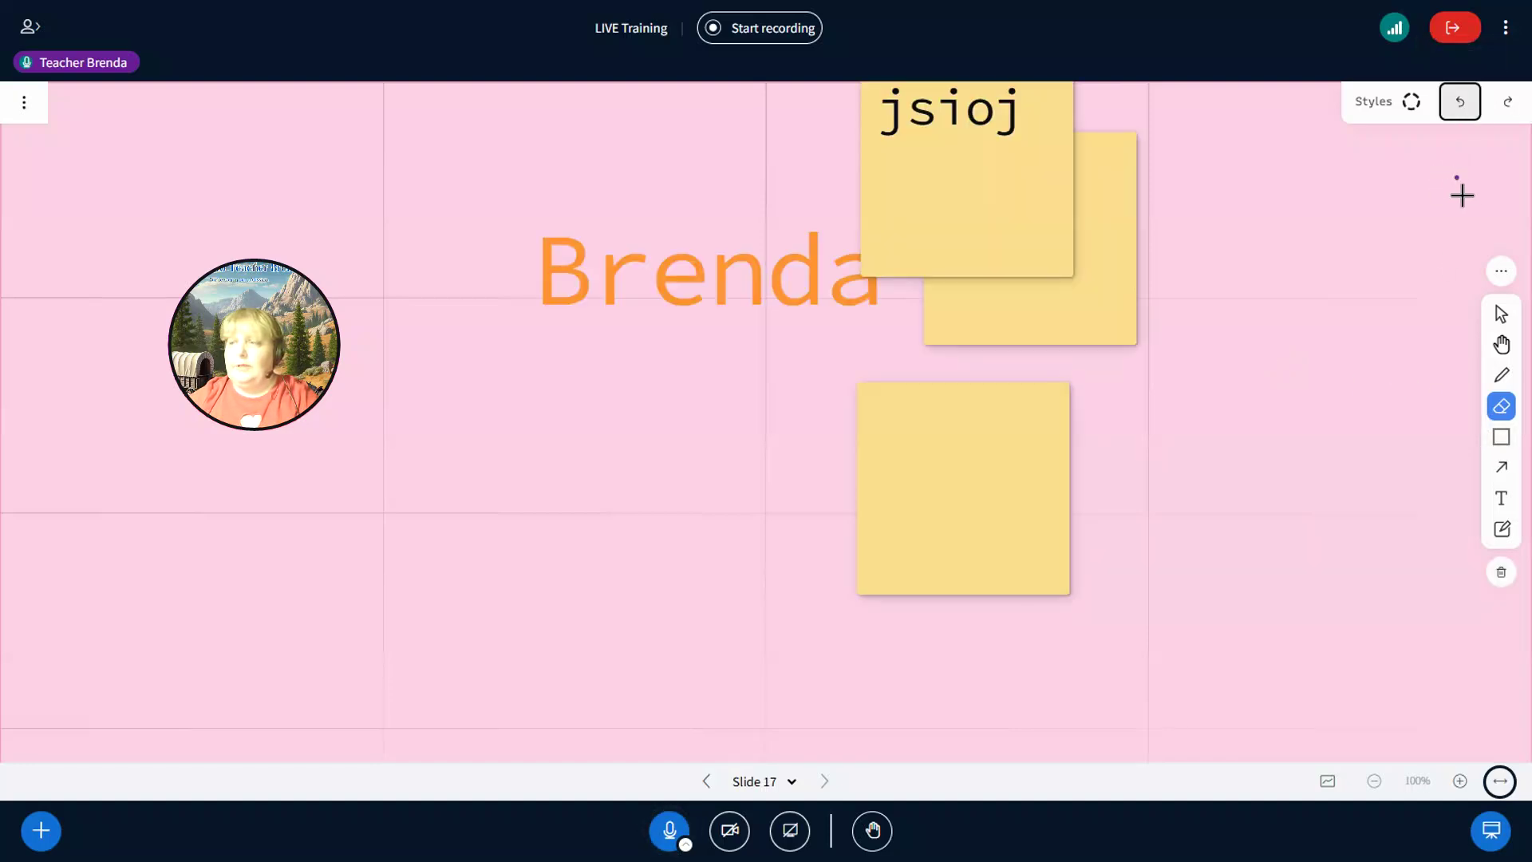
- Marquee-select the name text and all sticky notes and delete them
left_click(1501, 314)
left_click_drag(506, 166, 1214, 544)
key("Delete")
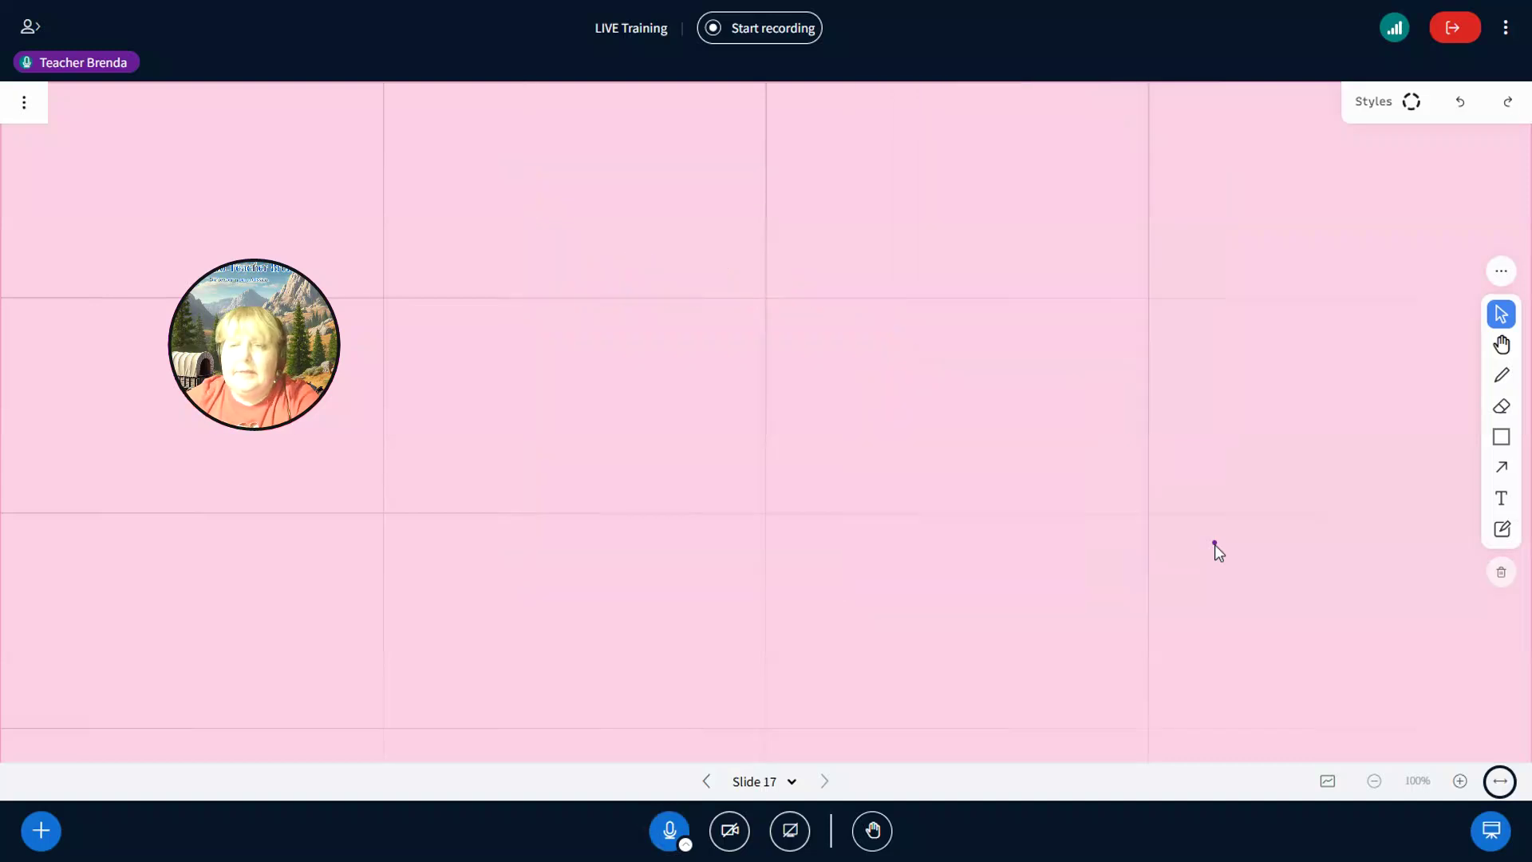